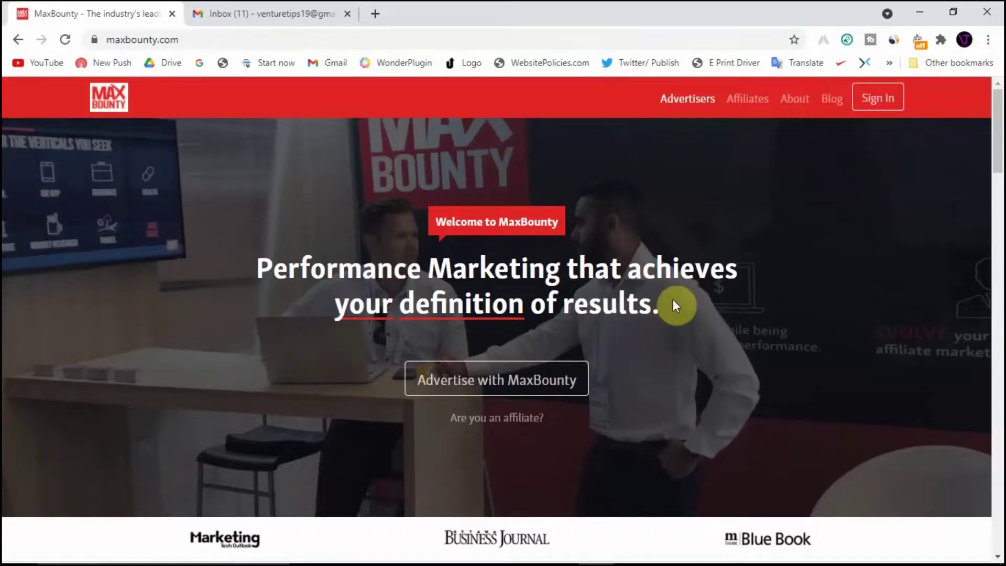
# Go to the Affiliates join page and answer No to already having a MaxBounty account
pyautogui.click(753, 104)
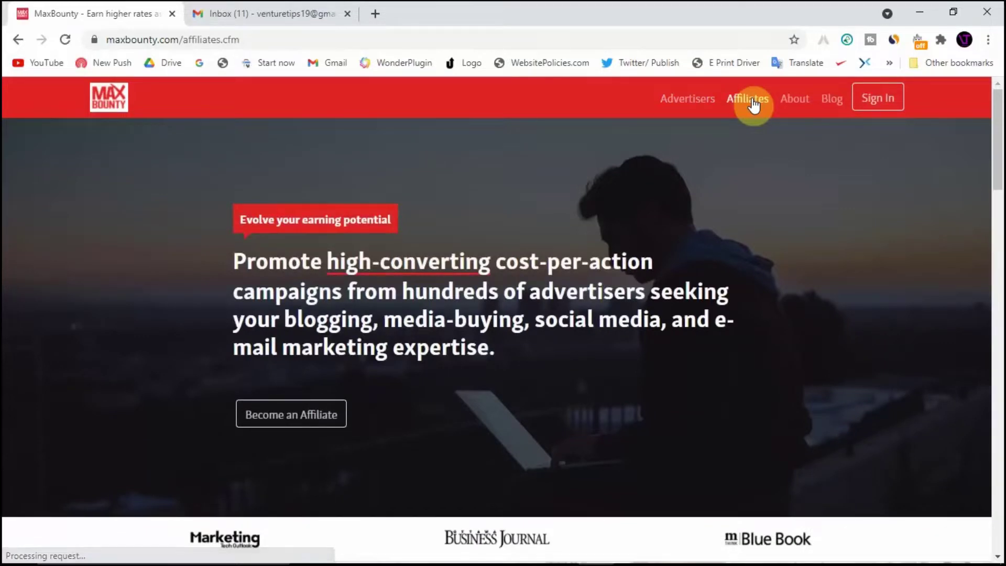
pyautogui.scroll(-2, 546, 219)
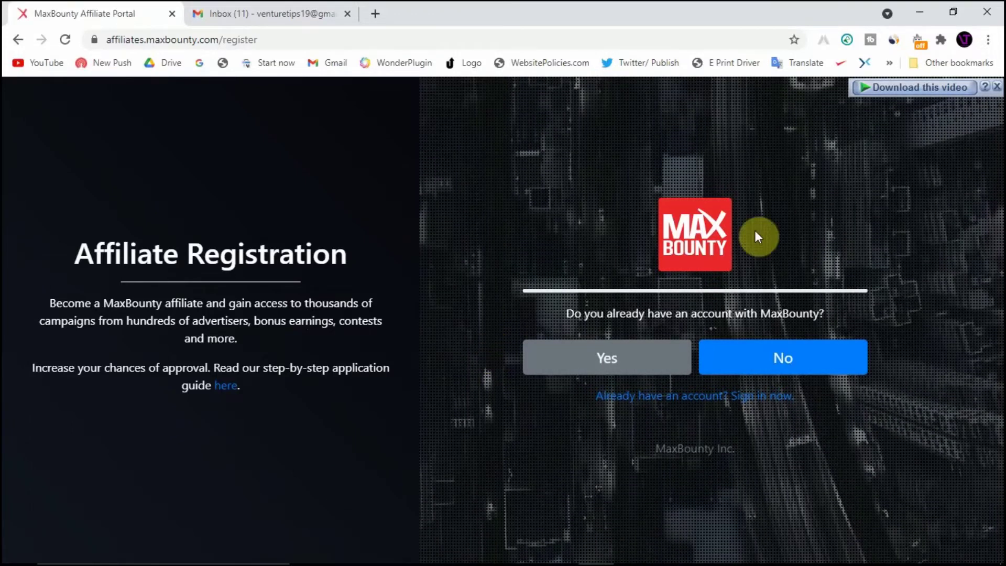
pyautogui.click(788, 357)
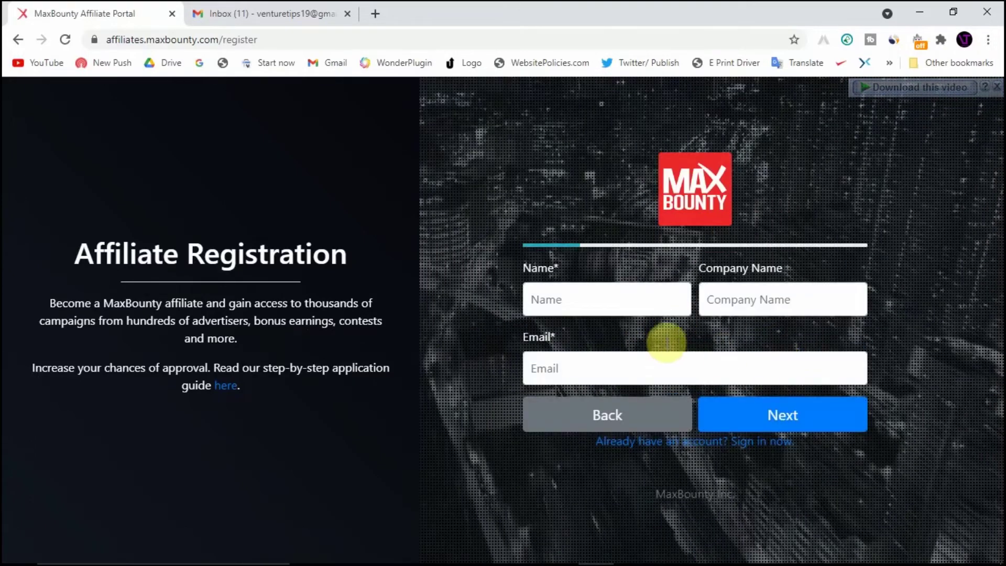
# Enter the registrant's name and e-mail address, leaving Company Name blank, and continue
pyautogui.click(652, 305)
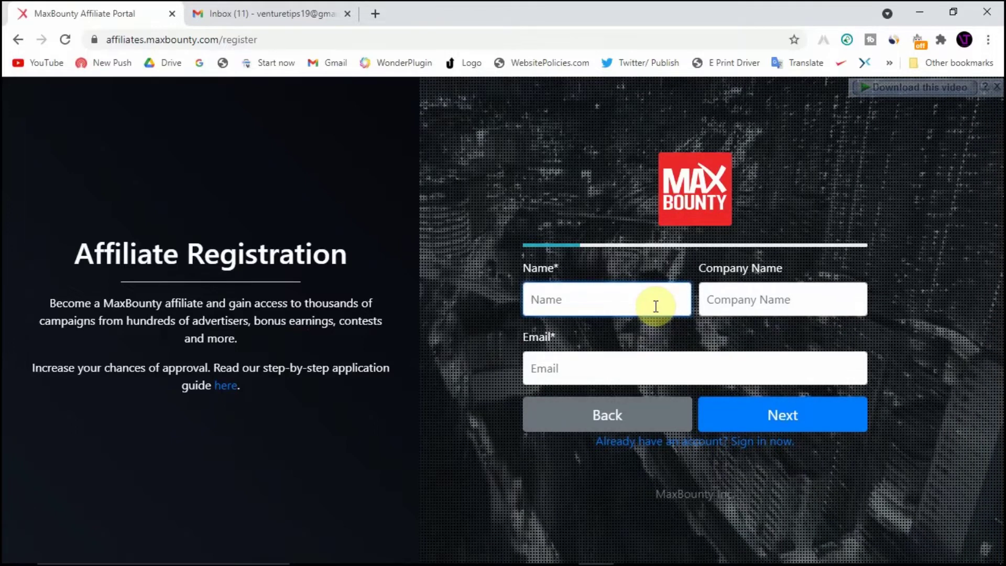
pyautogui.write('Venture ')
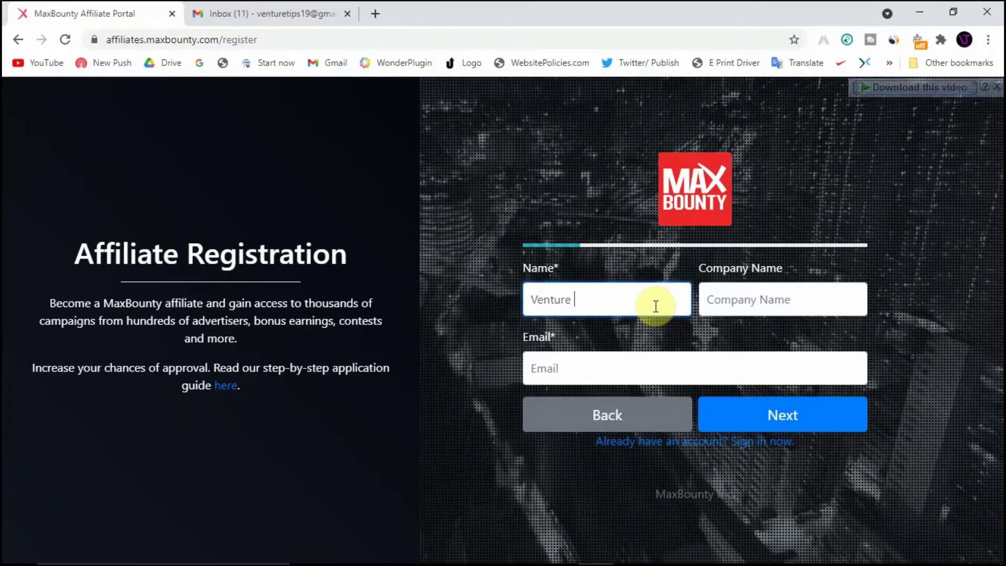
pyautogui.write('Tips')
pyautogui.press('Tab')
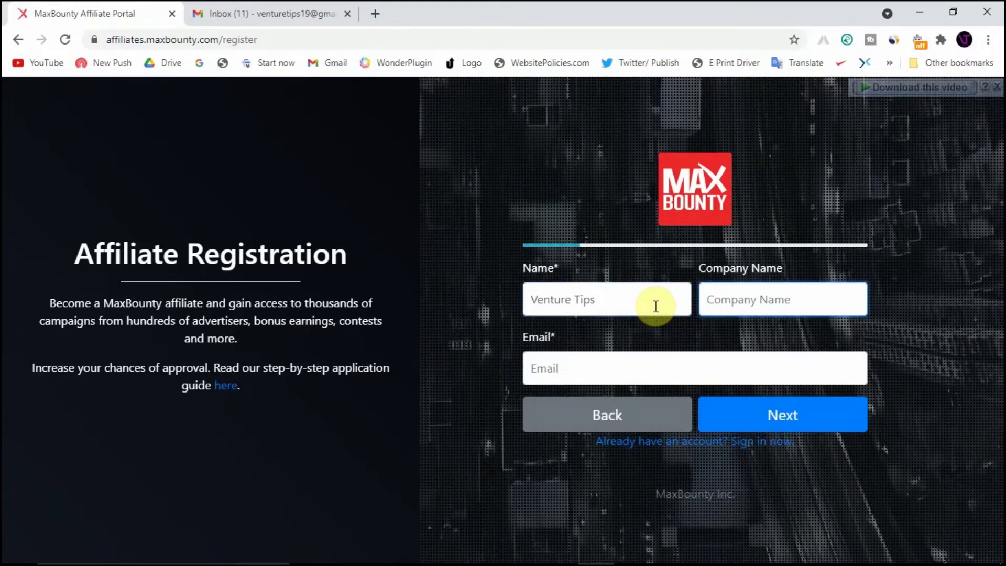
pyautogui.press('Tab')
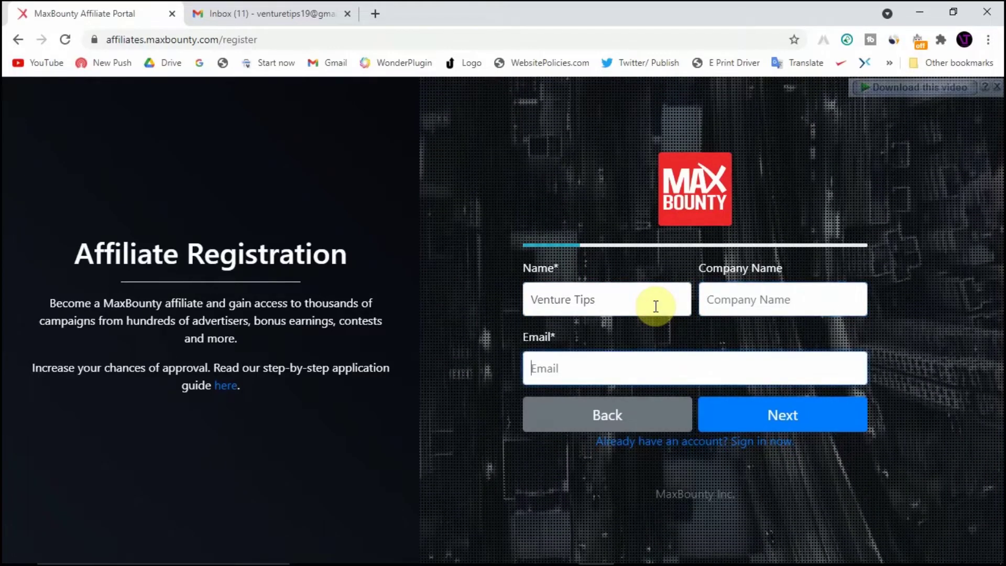
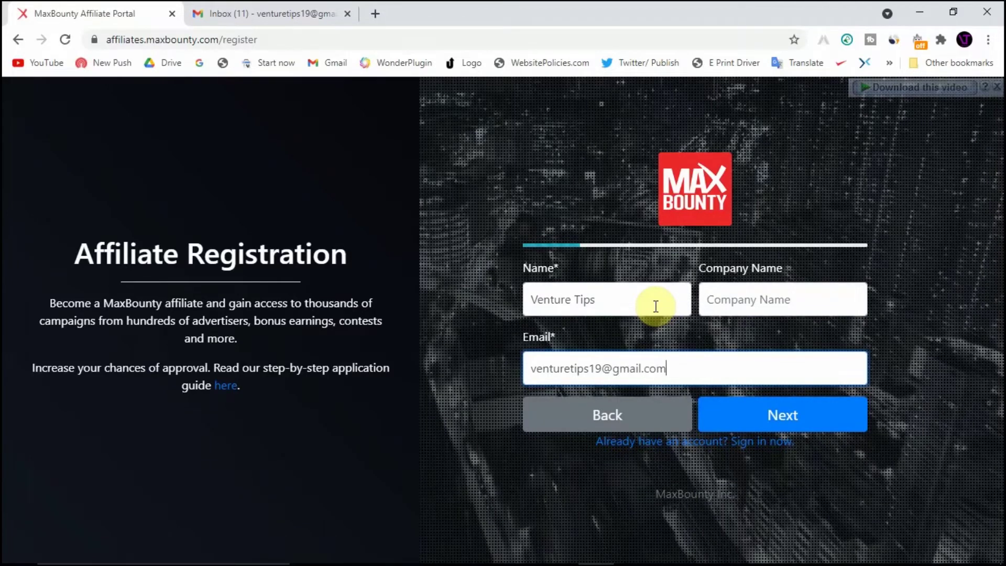
pyautogui.click(790, 413)
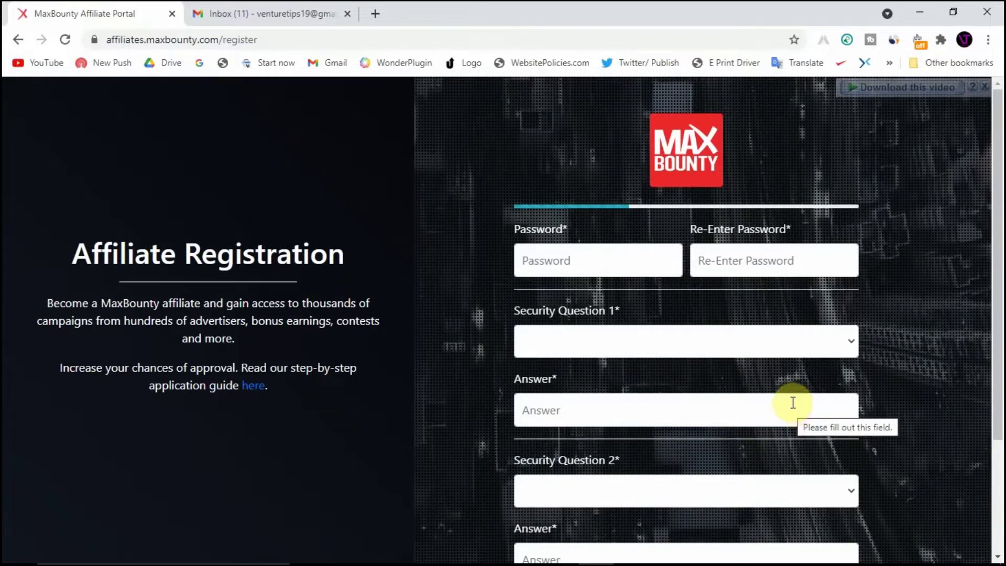
# Enter the account password and re-enter it to confirm
pyautogui.scroll(-1, 876, 293)
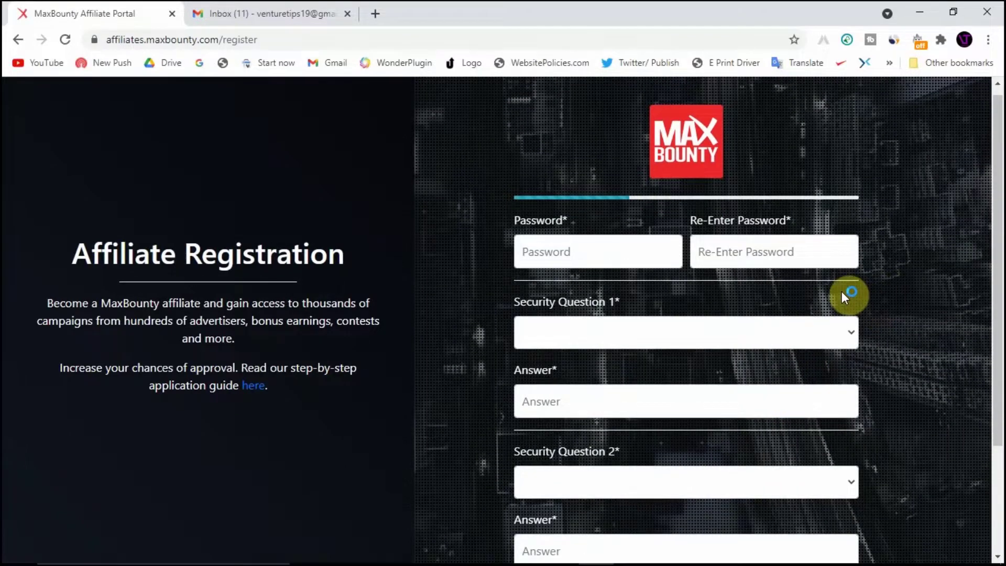
pyautogui.click(636, 249)
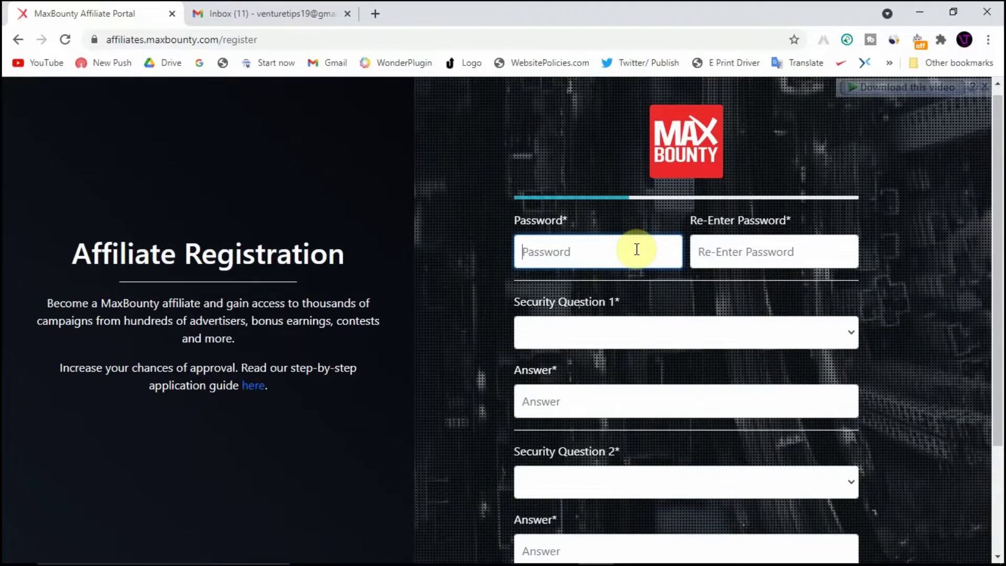
pyautogui.write('••••••••••••')
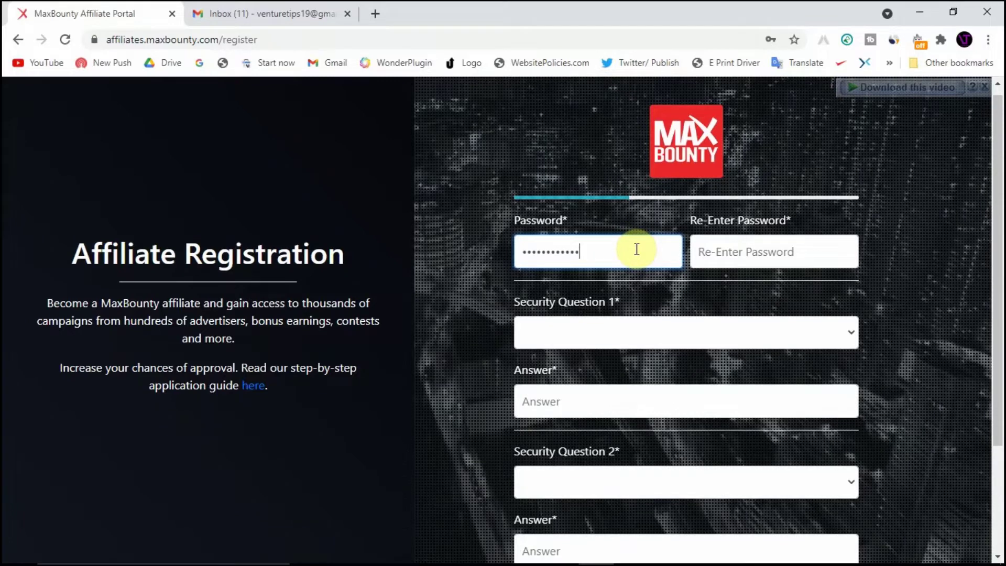
pyautogui.press('Tab')
pyautogui.write('•••••••••••')
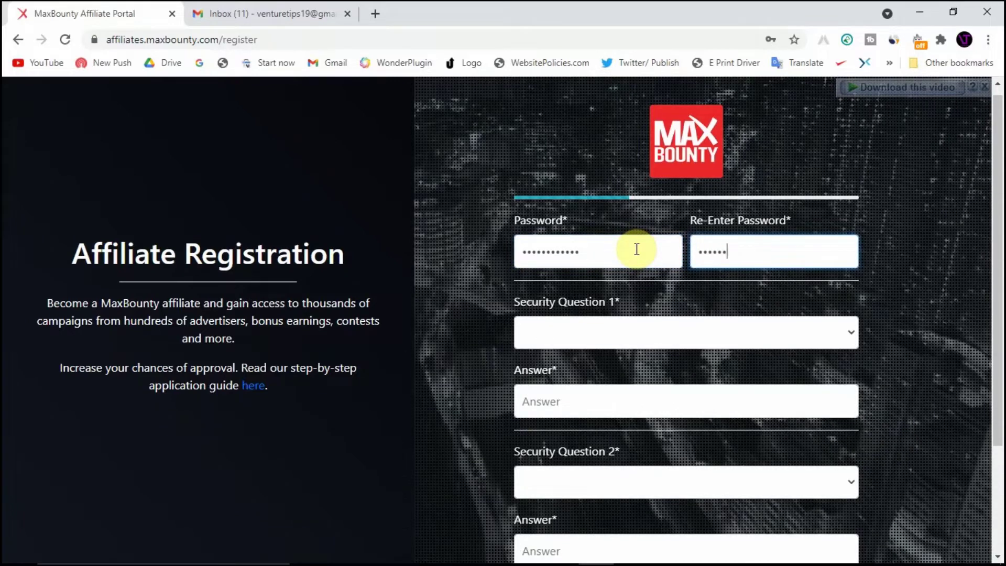
pyautogui.write('••')
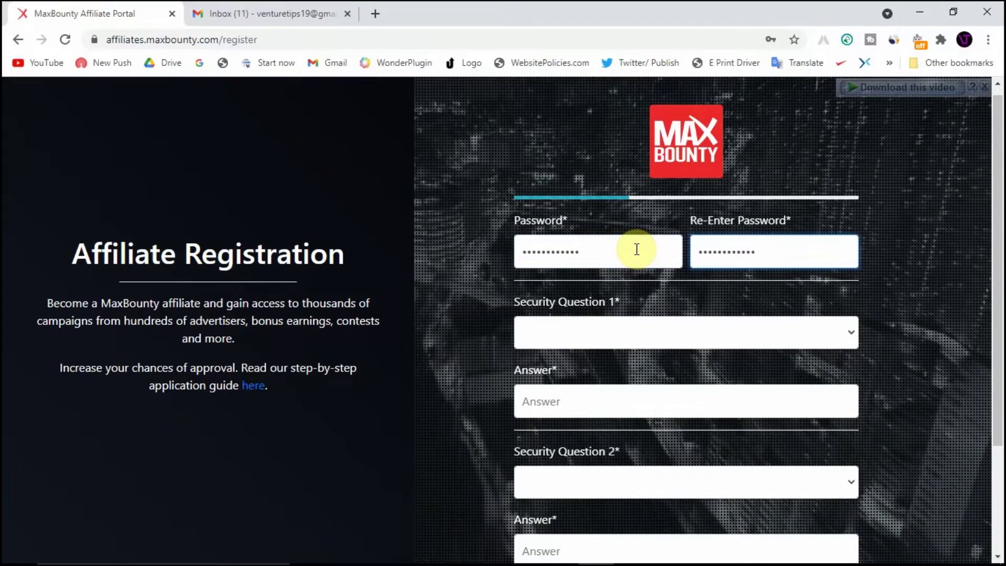
# Choose the birth-city question as Security Question 1 and type its answer
pyautogui.scroll(-2, 636, 250)
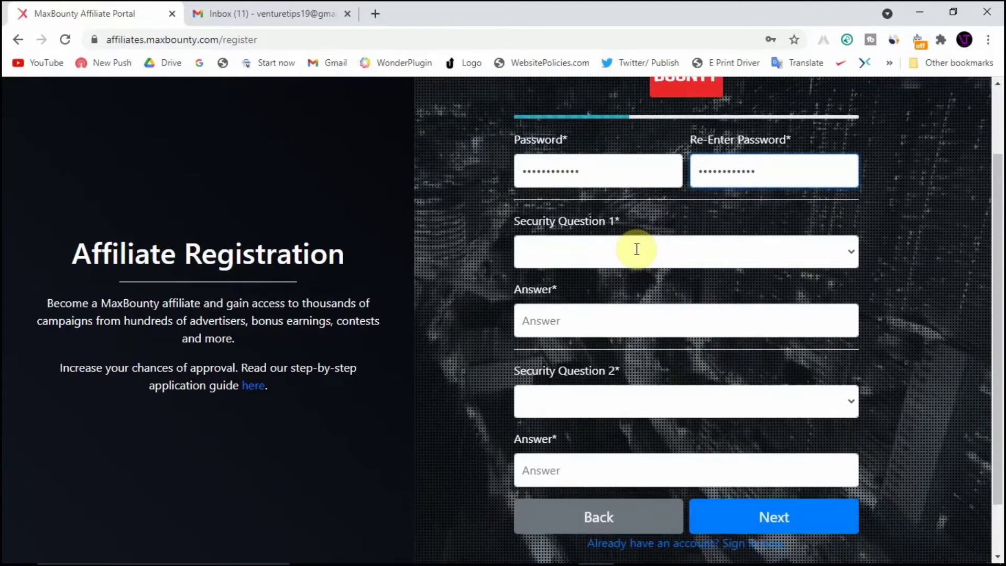
pyautogui.click(695, 260)
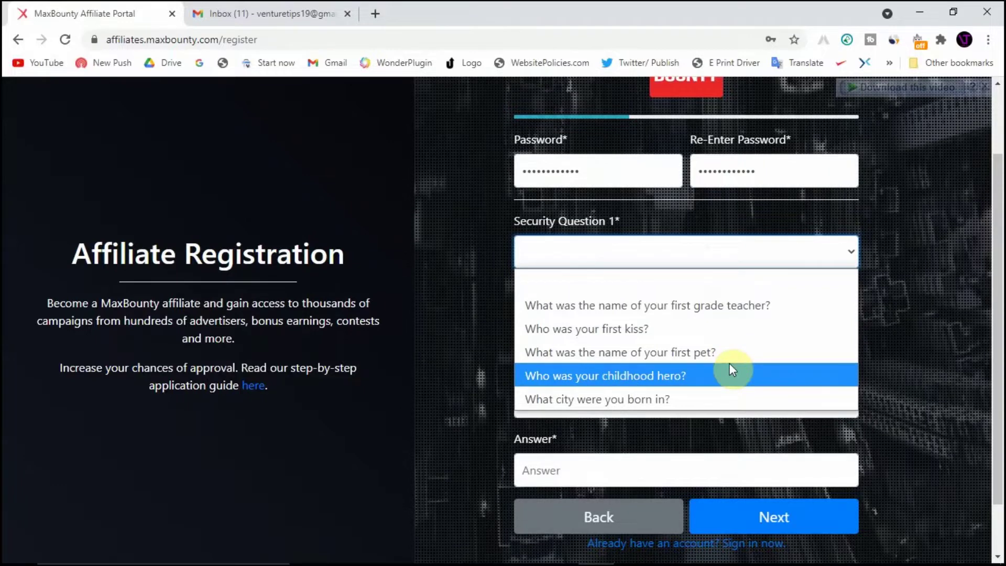
pyautogui.click(728, 399)
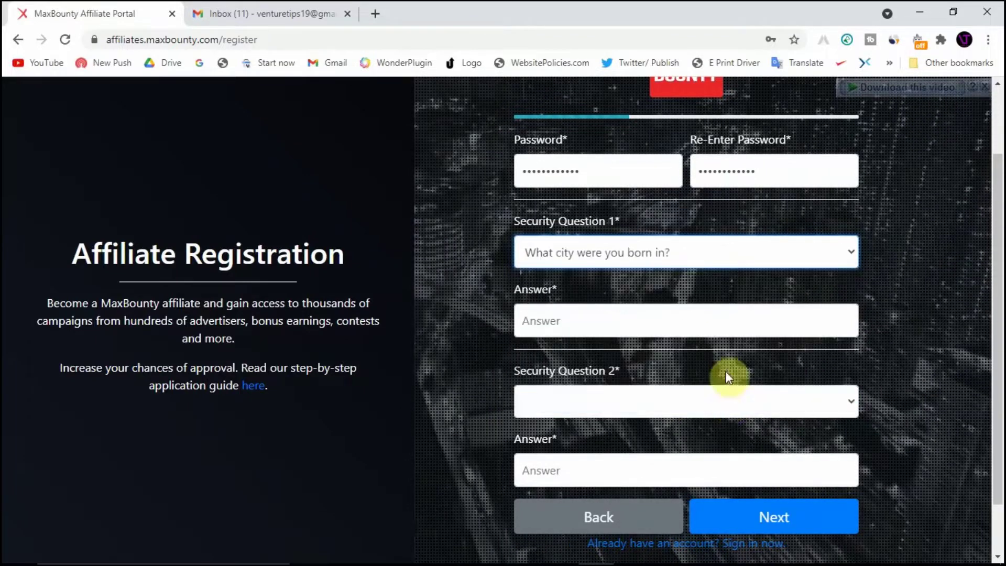
pyautogui.click(740, 320)
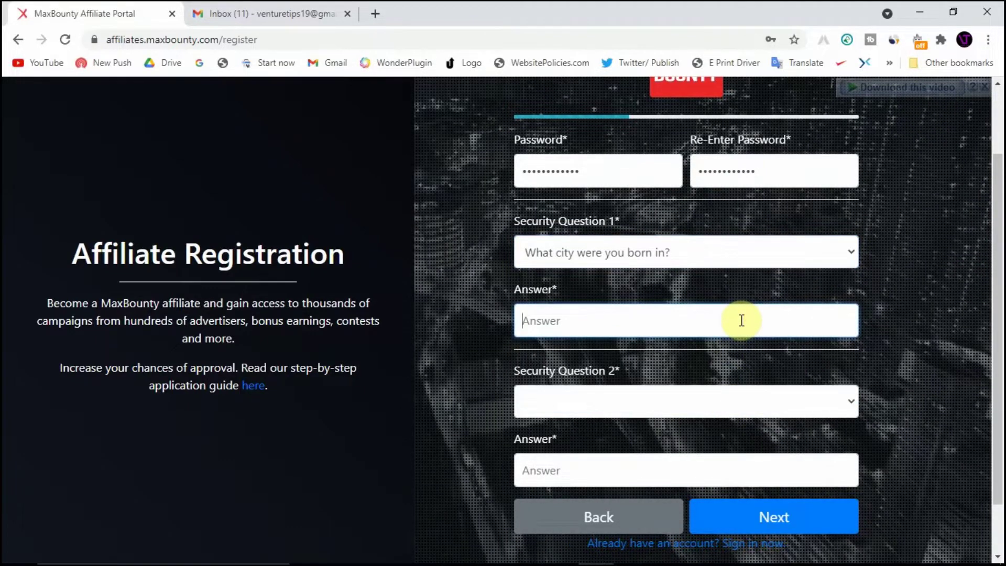
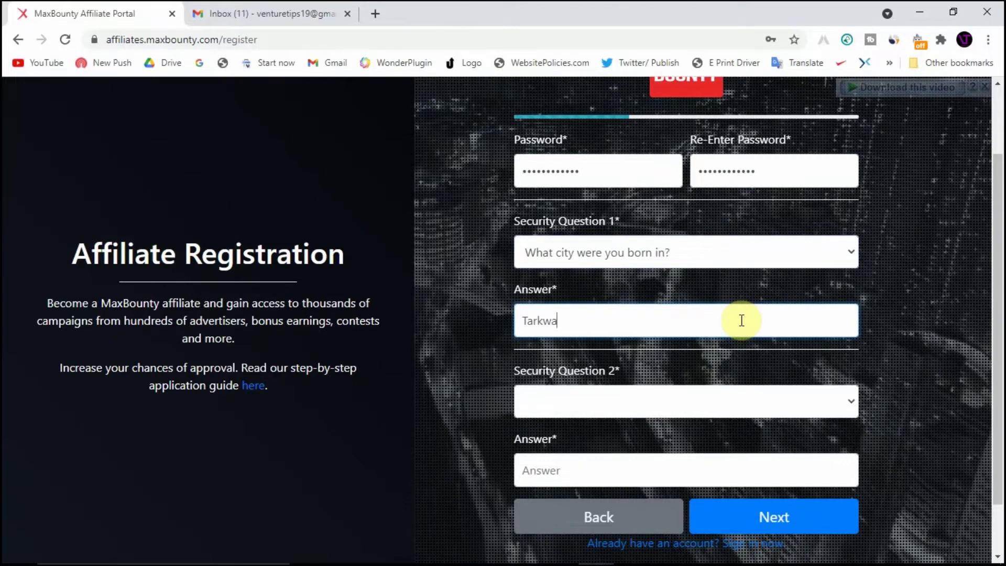
# Choose the childhood-nickname question as Security Question 2, answer it, and continue
pyautogui.scroll(-2, 742, 320)
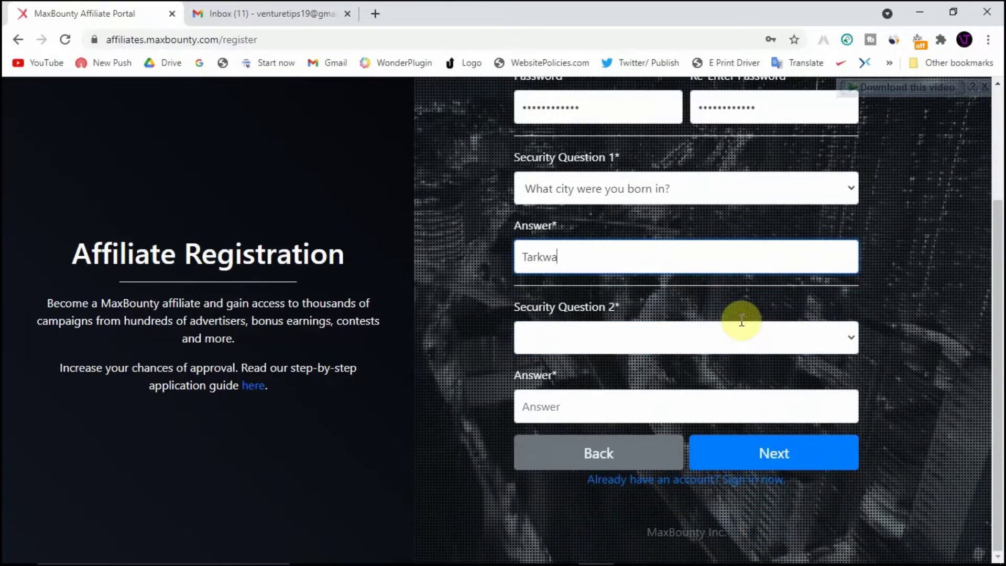
pyautogui.click(719, 339)
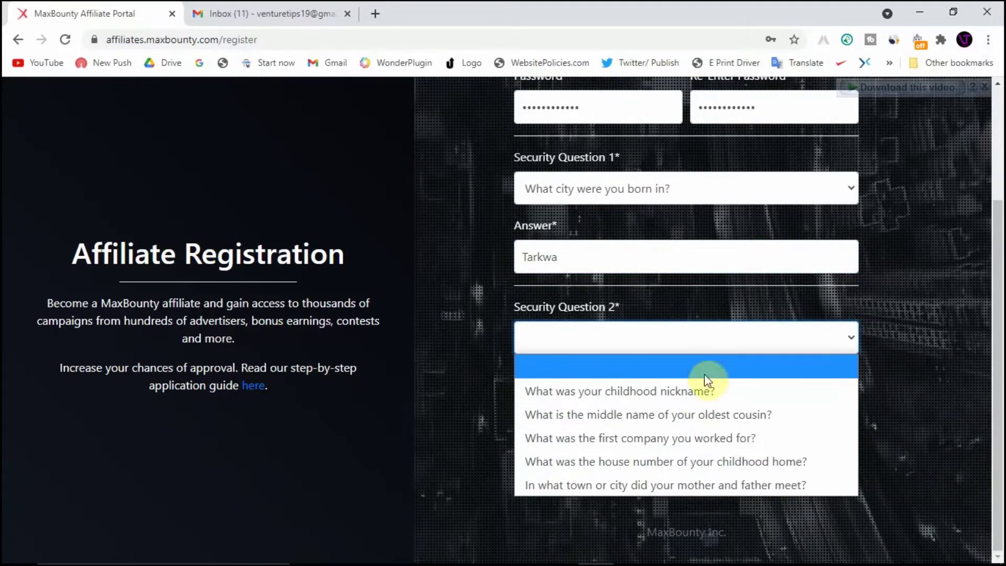
pyautogui.click(777, 394)
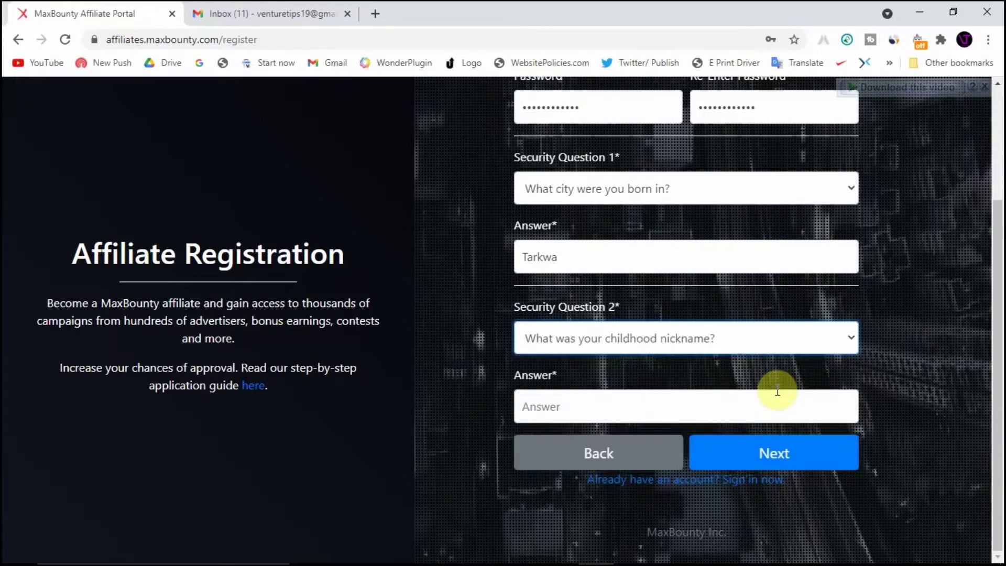
pyautogui.click(743, 412)
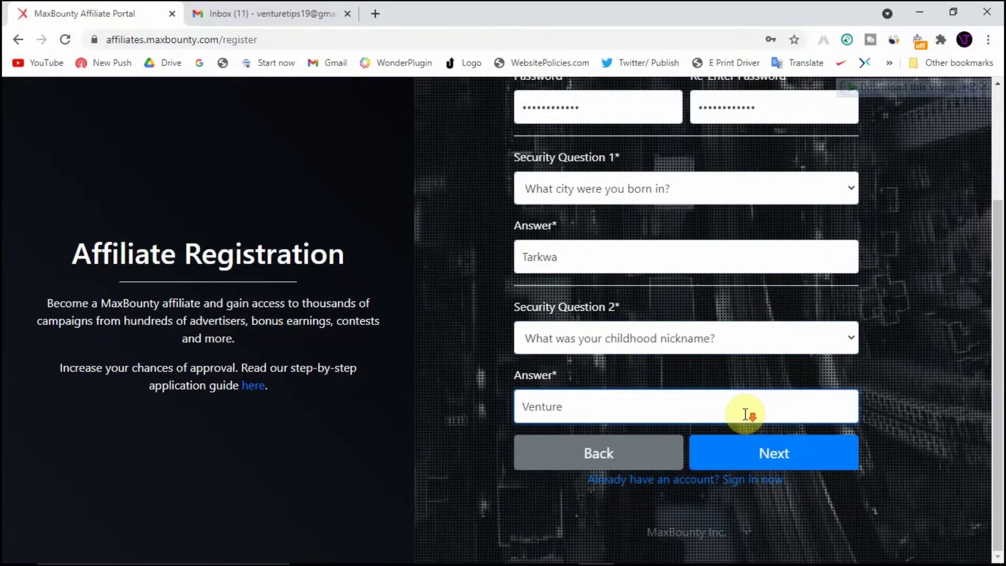
pyautogui.click(823, 466)
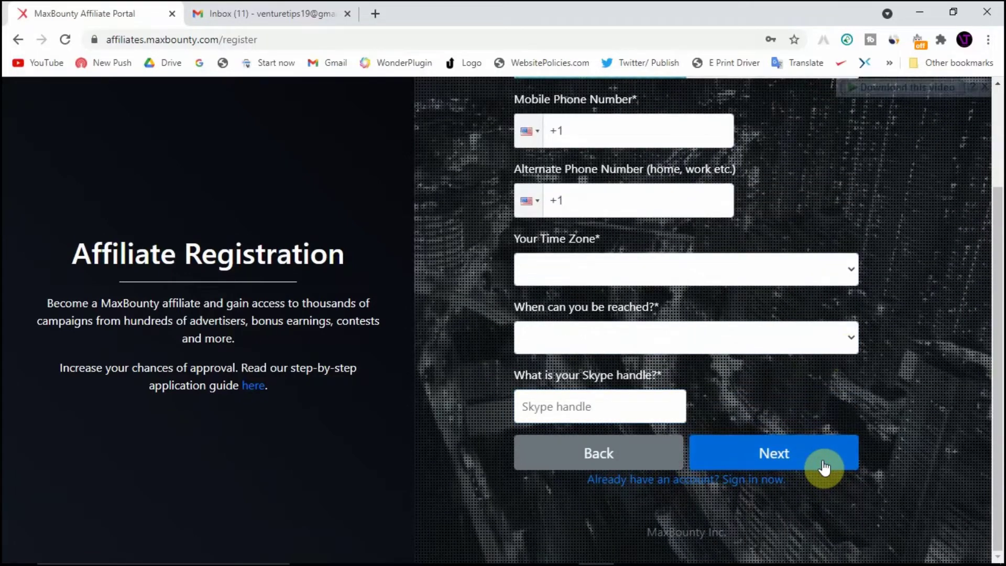
# Set the mobile number's country code to Ghana +233 and finish the mobile number
pyautogui.scroll(1, 885, 209)
pyautogui.scroll(1, 883, 210)
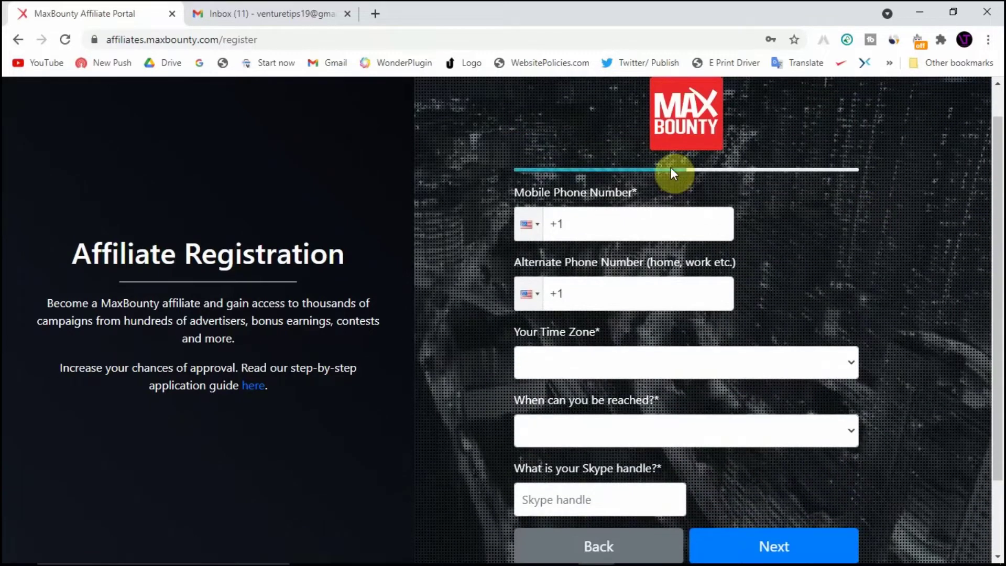
pyautogui.click(529, 224)
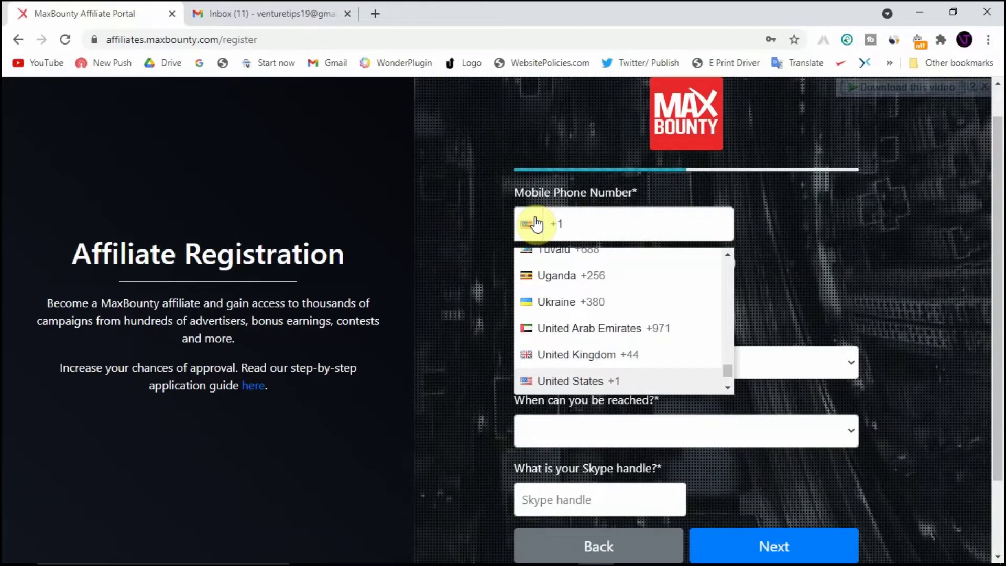
pyautogui.press('g')
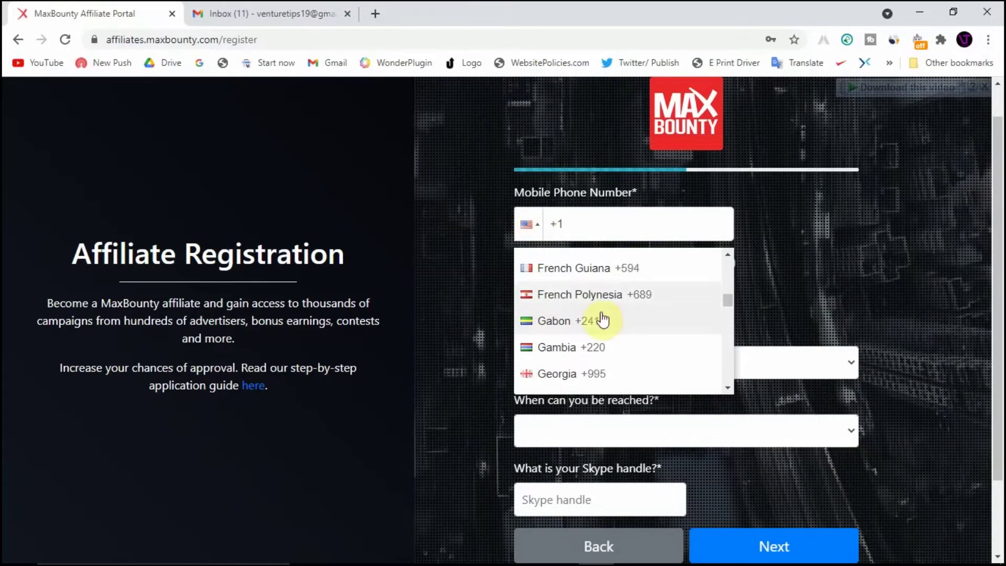
pyautogui.scroll(-2, 601, 319)
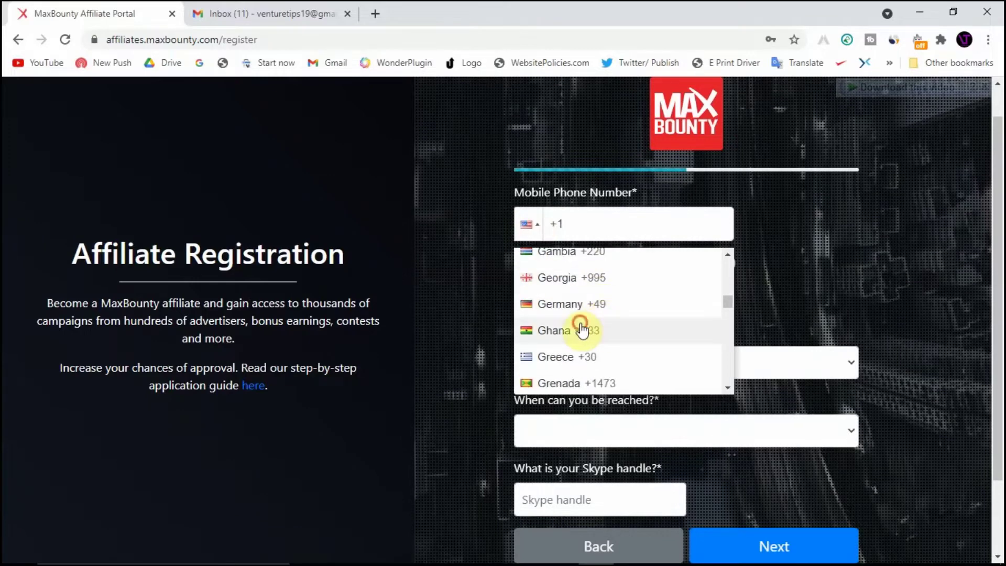
pyautogui.click(580, 330)
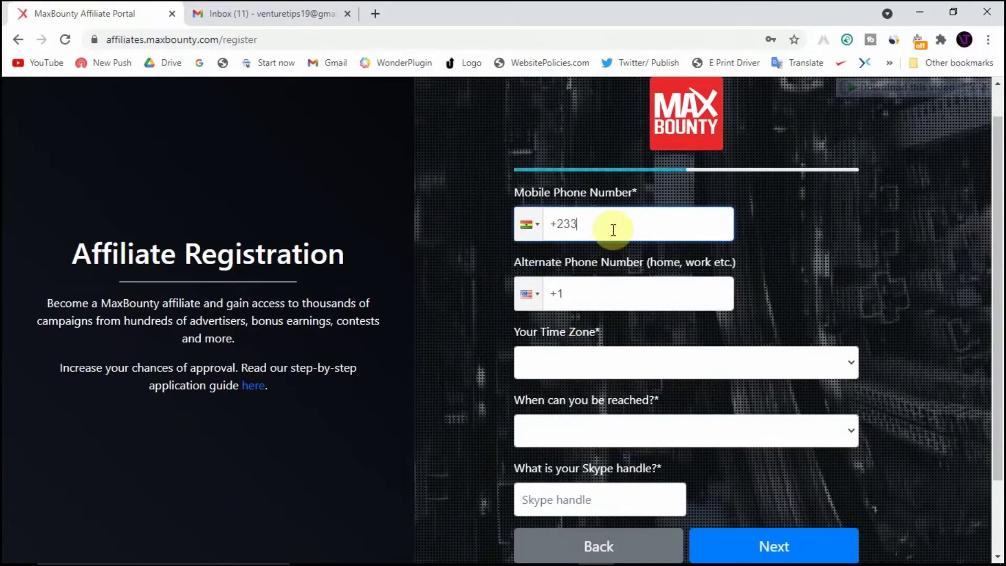
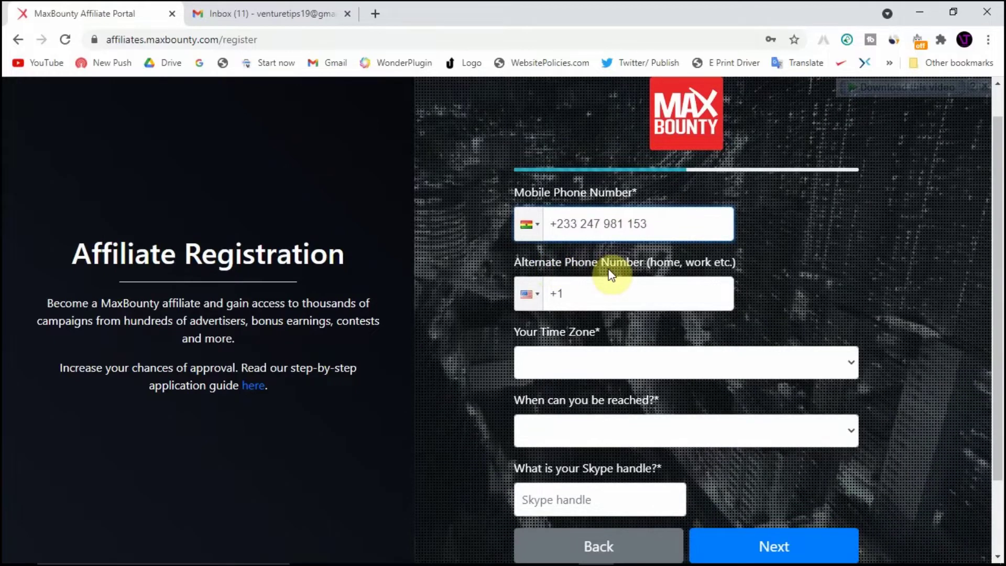
# Give the alternate phone Ghana's +233 code and enter the alternate phone number
pyautogui.click(523, 303)
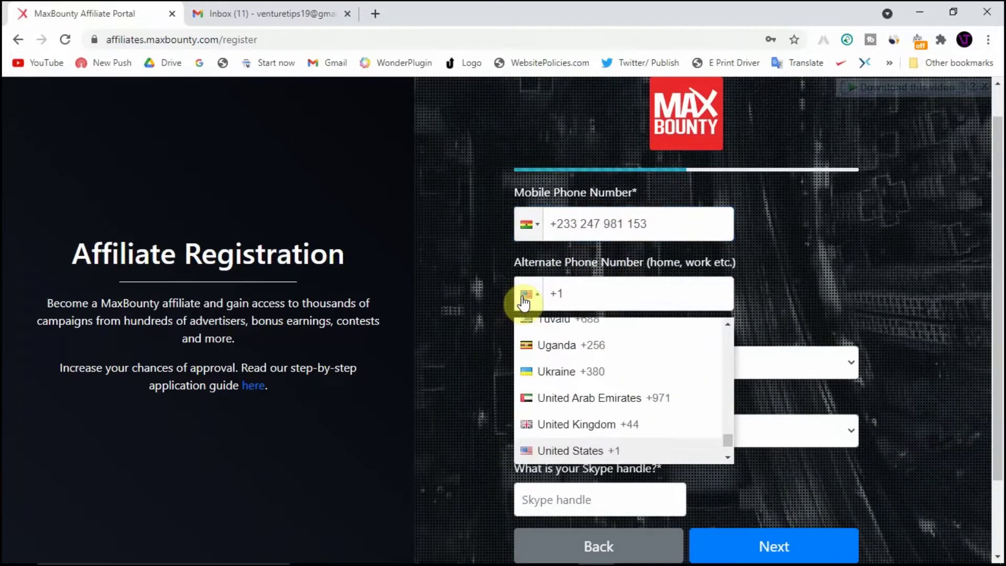
pyautogui.press('g')
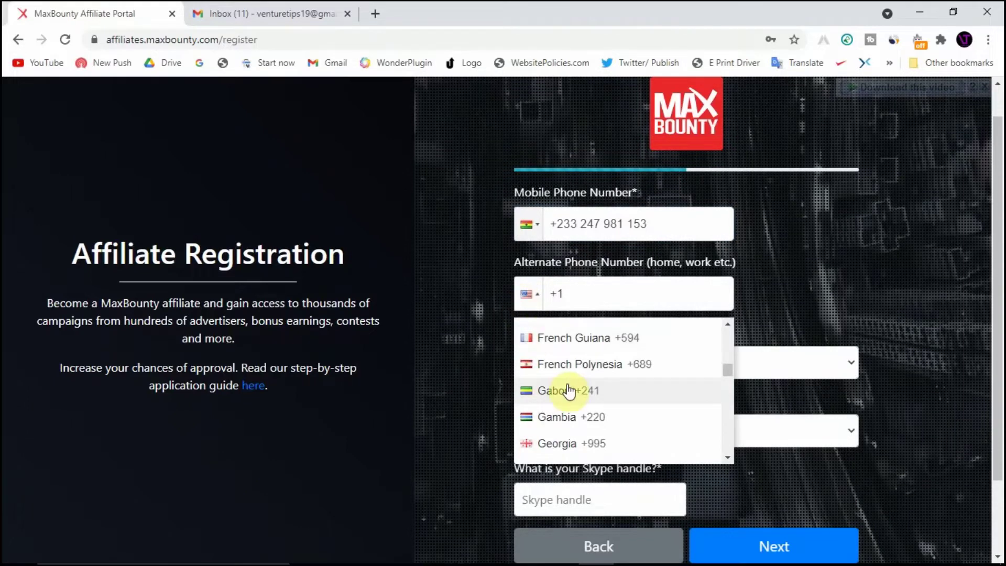
pyautogui.scroll(-1, 569, 390)
pyautogui.scroll(-1, 570, 392)
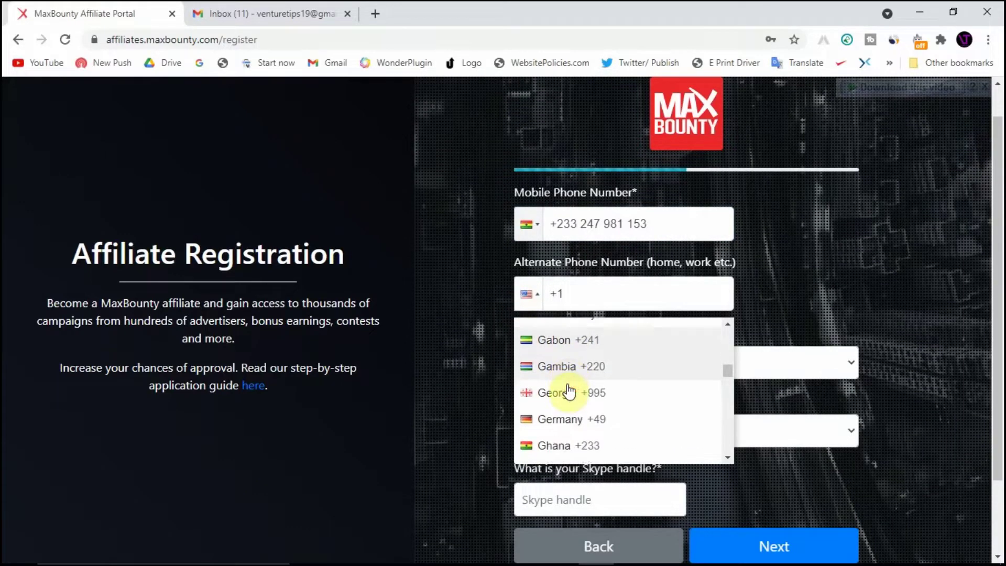
pyautogui.click(576, 444)
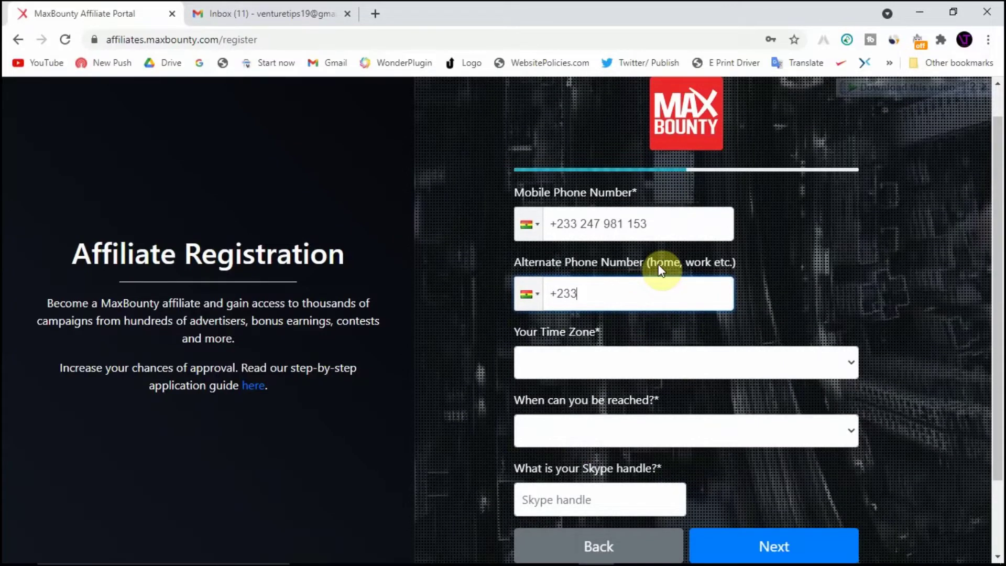
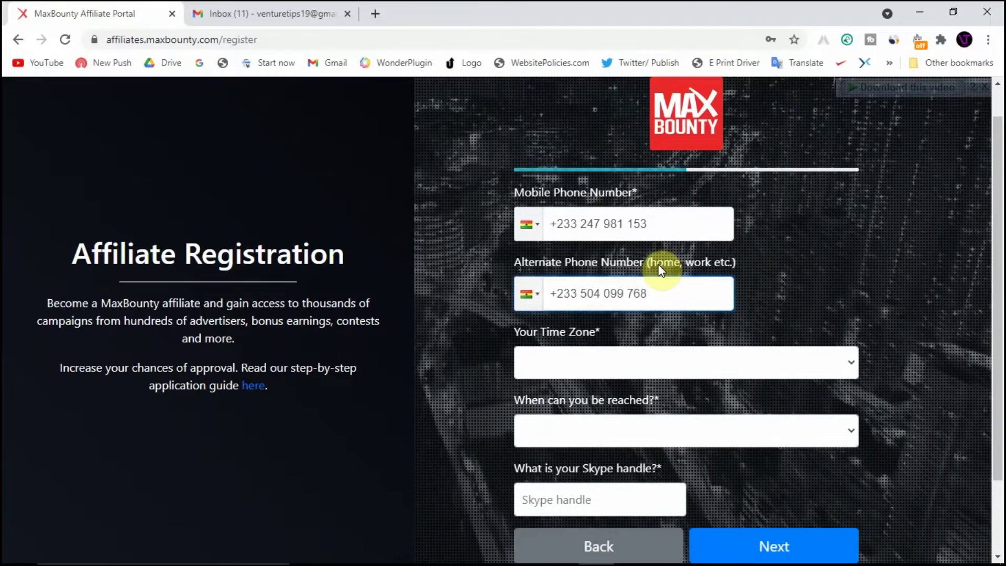
pyautogui.scroll(-1, 657, 264)
pyautogui.scroll(-1, 658, 270)
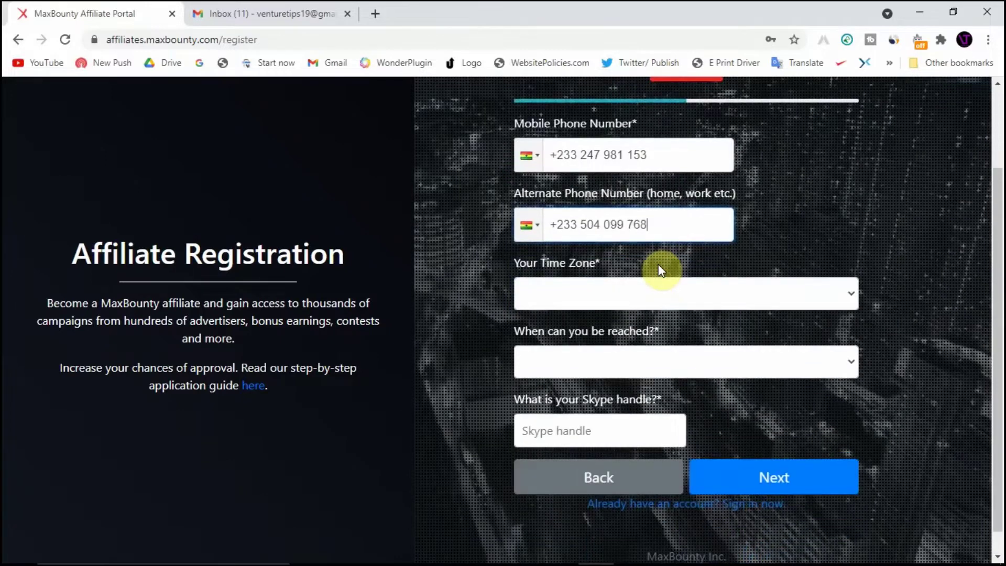
# Set the time zone to (GMT-08:00) Pacific Time (US and Canada); Tijuana
pyautogui.click(631, 287)
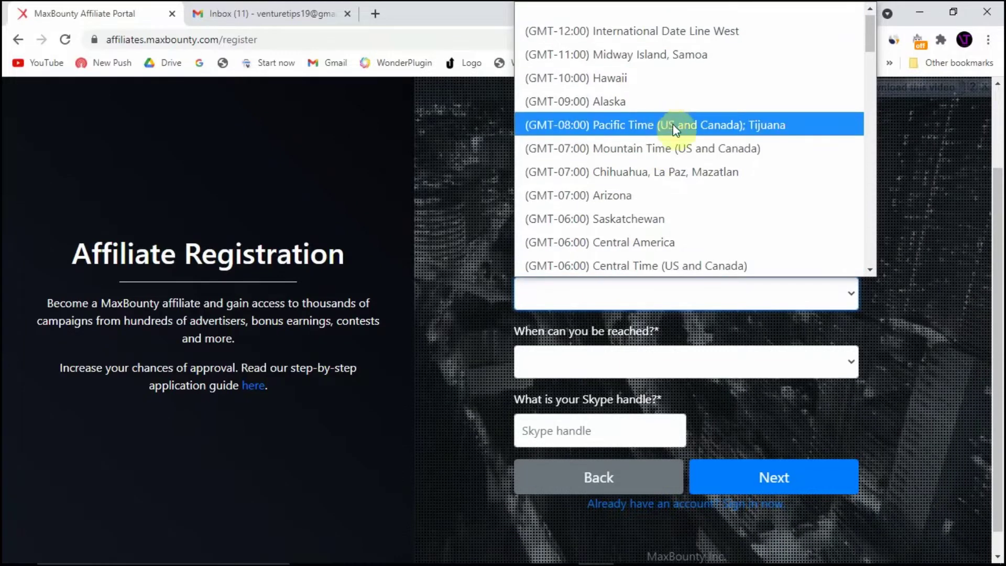
pyautogui.click(674, 123)
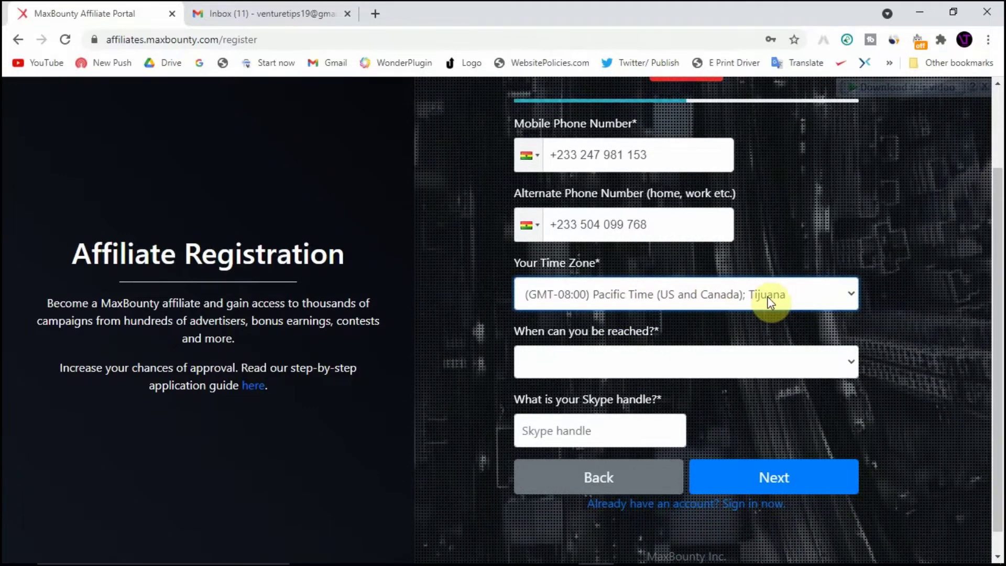
pyautogui.scroll(-1, 767, 297)
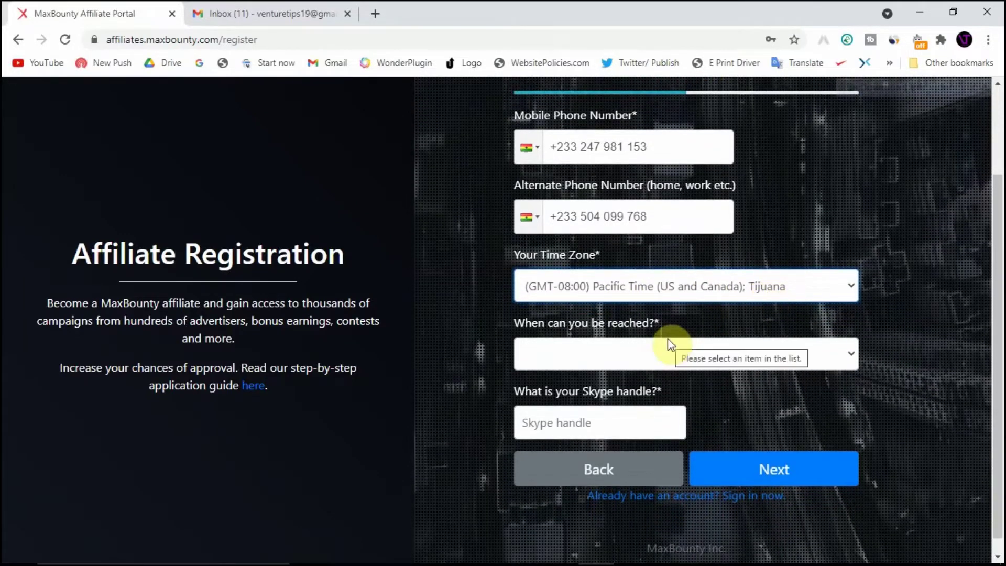
# Choose Late Afternoon as the preferred contact time and place the cursor in the Skype handle field
pyautogui.click(628, 354)
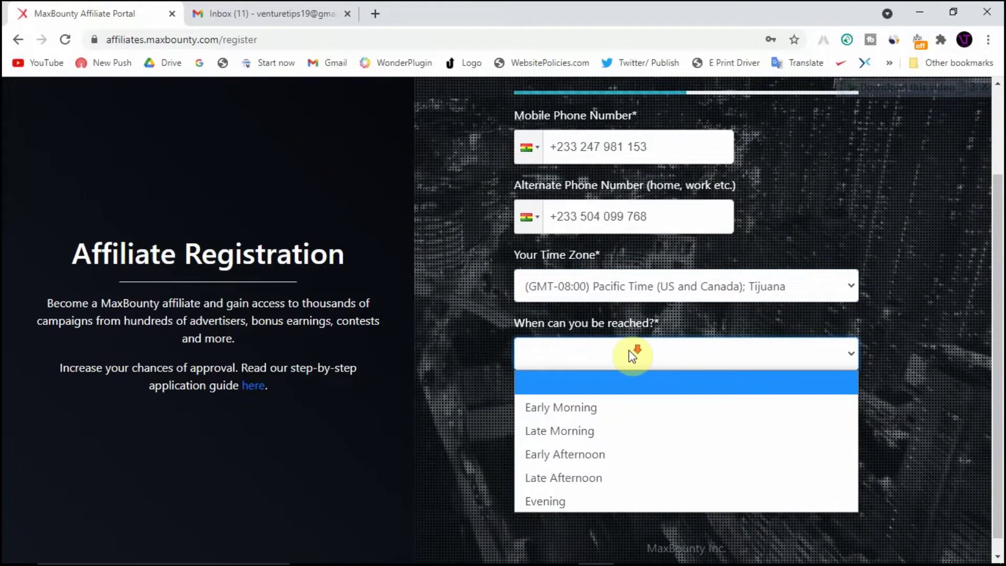
pyautogui.scroll(-1, 629, 349)
pyautogui.click(651, 338)
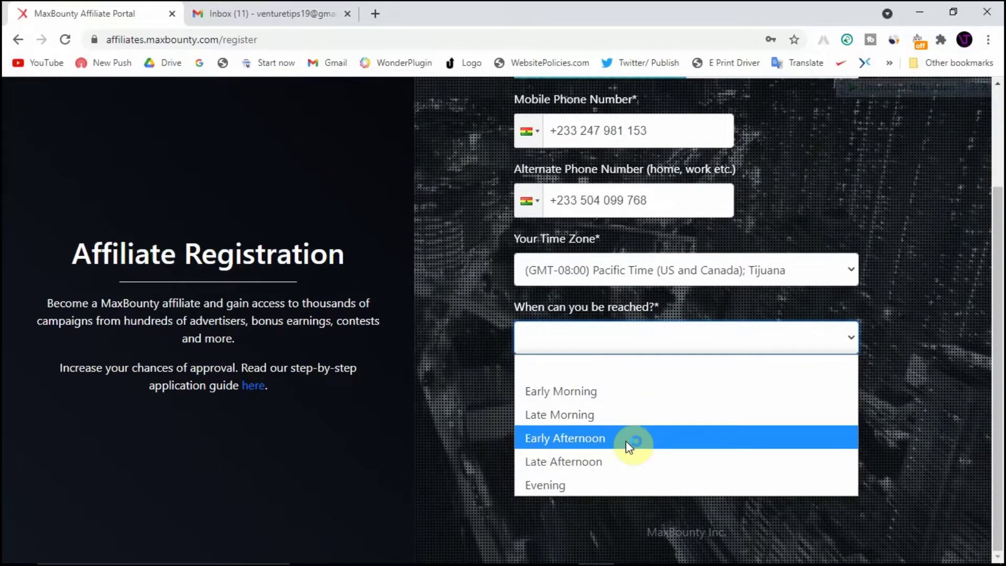
pyautogui.click(626, 459)
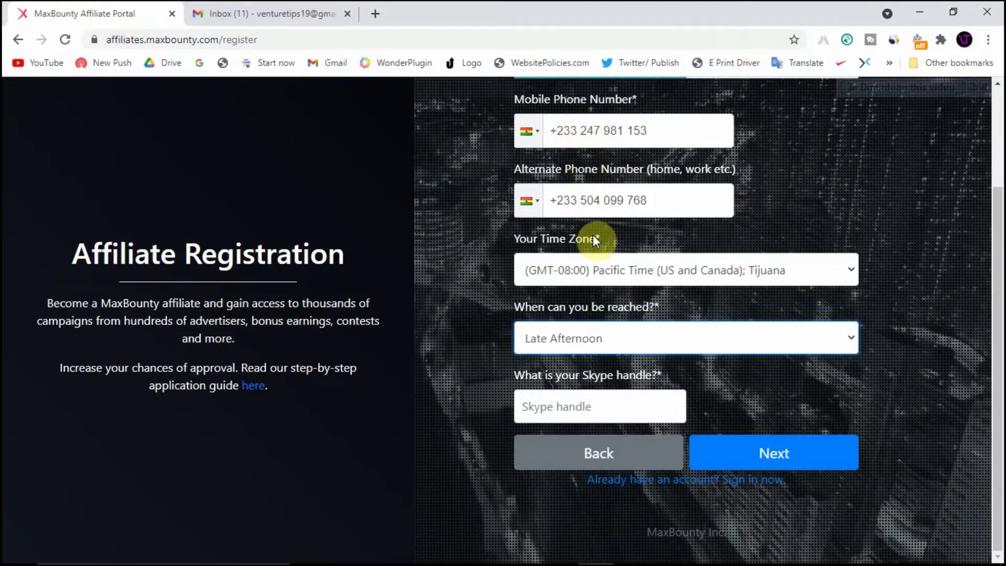
pyautogui.click(599, 400)
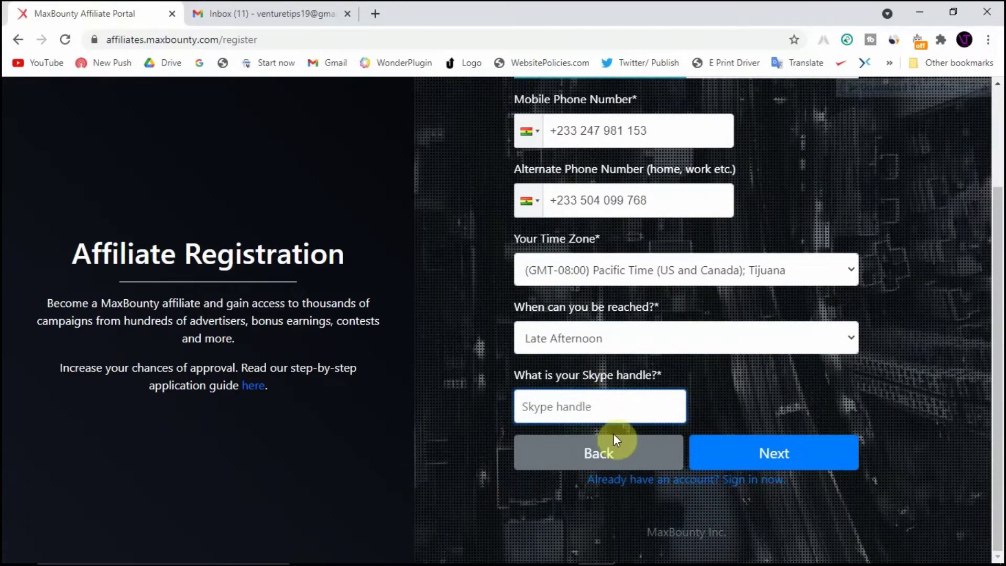
pyautogui.moveTo(608, 561)
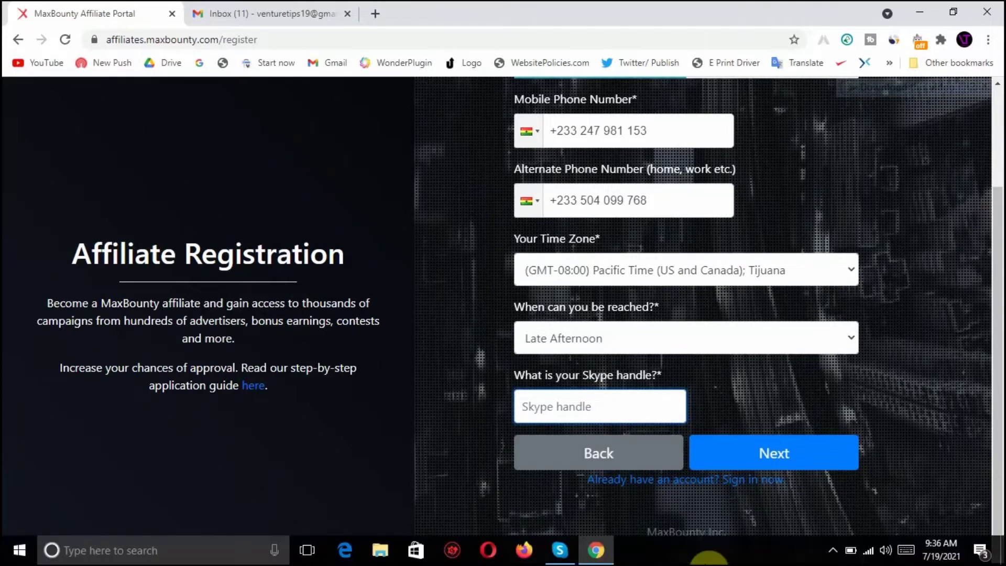
# Copy the Skype Name from Skype's Account & Profile settings and return to Chrome
pyautogui.click(559, 550)
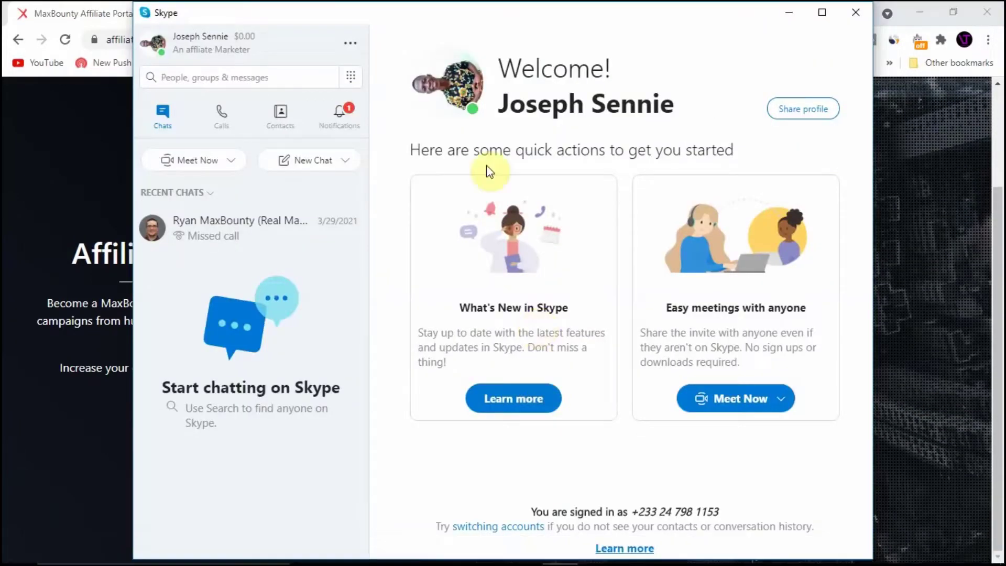
pyautogui.click(356, 46)
pyautogui.click(381, 59)
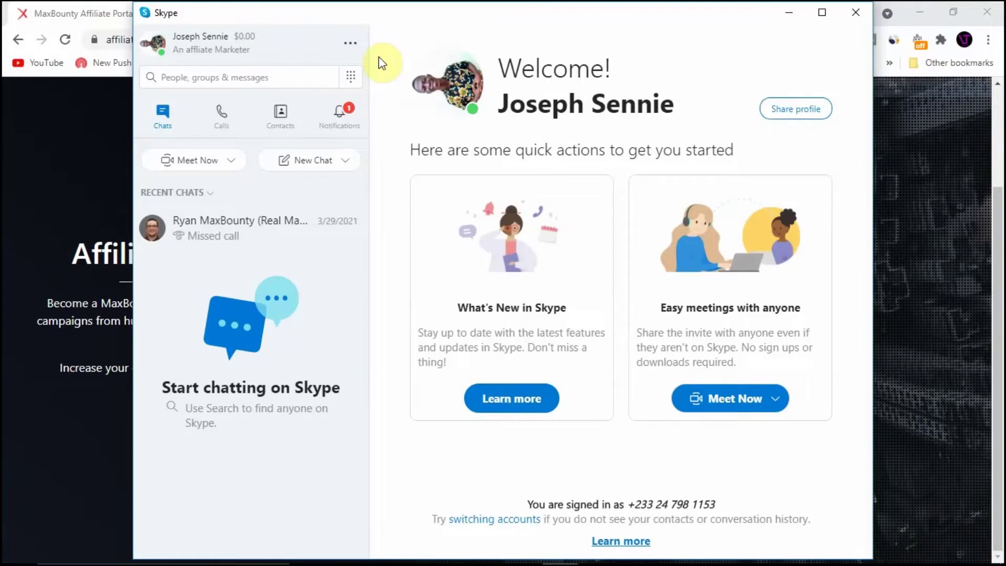
pyautogui.hotkey('ctrl', ',')
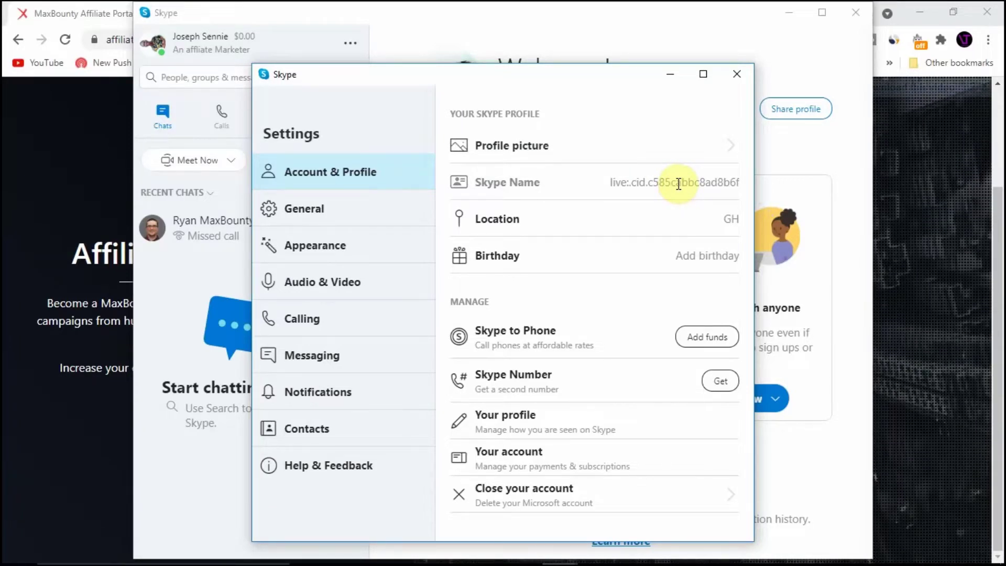
pyautogui.click(637, 186)
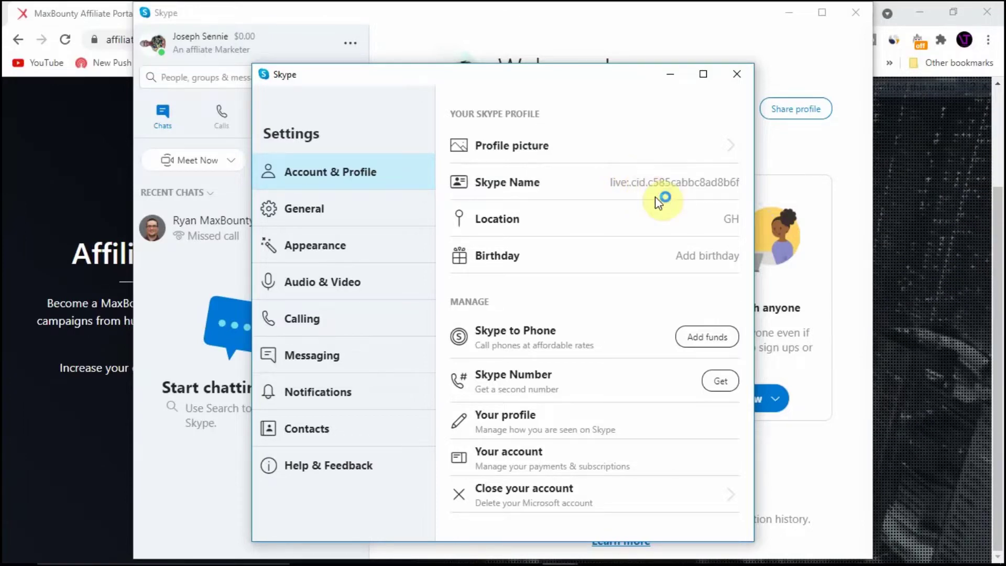
pyautogui.click(900, 172)
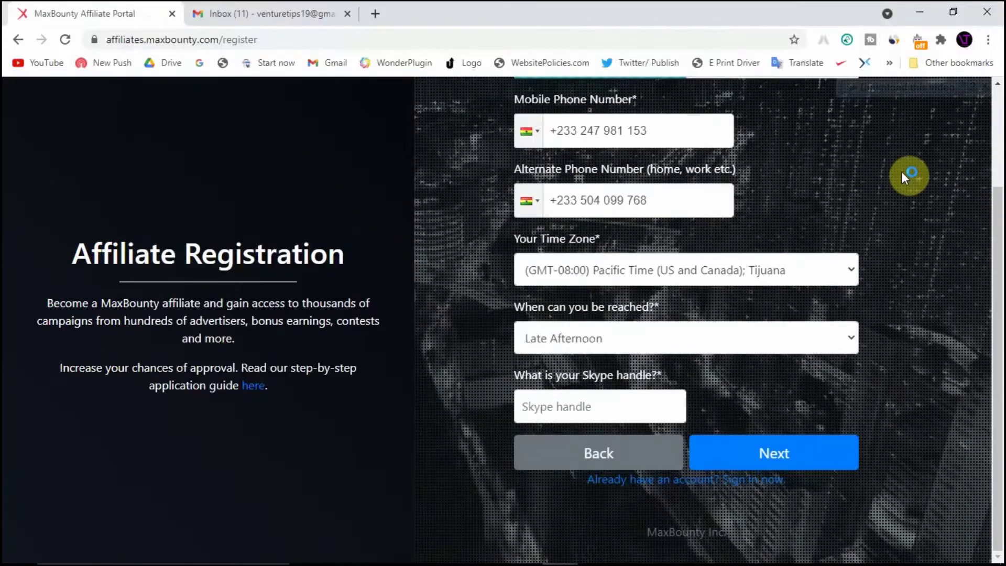
# Paste the copied Skype Name into the Skype handle field and advance to the address step
pyautogui.rightClick(629, 397)
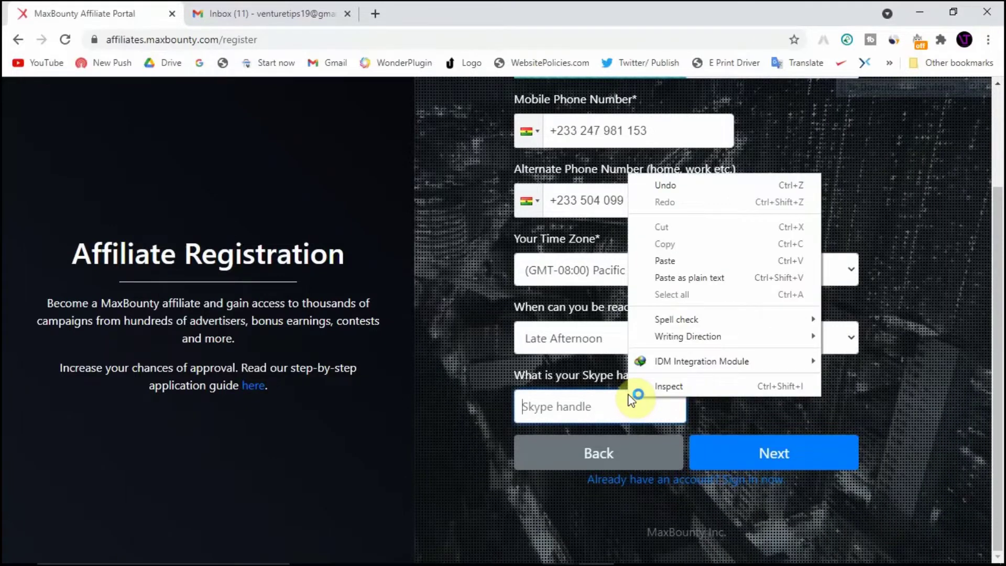
pyautogui.click(671, 266)
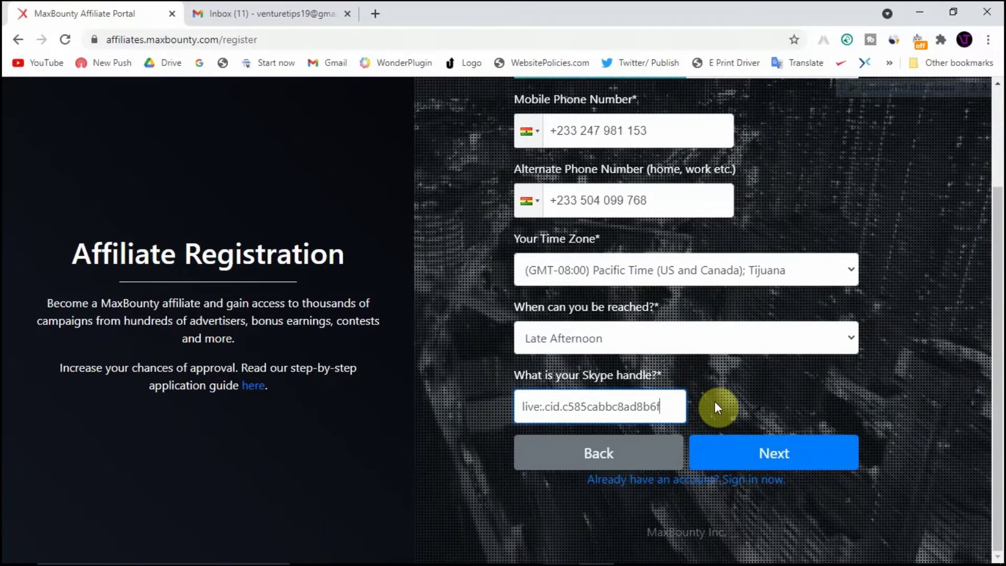
pyautogui.click(785, 450)
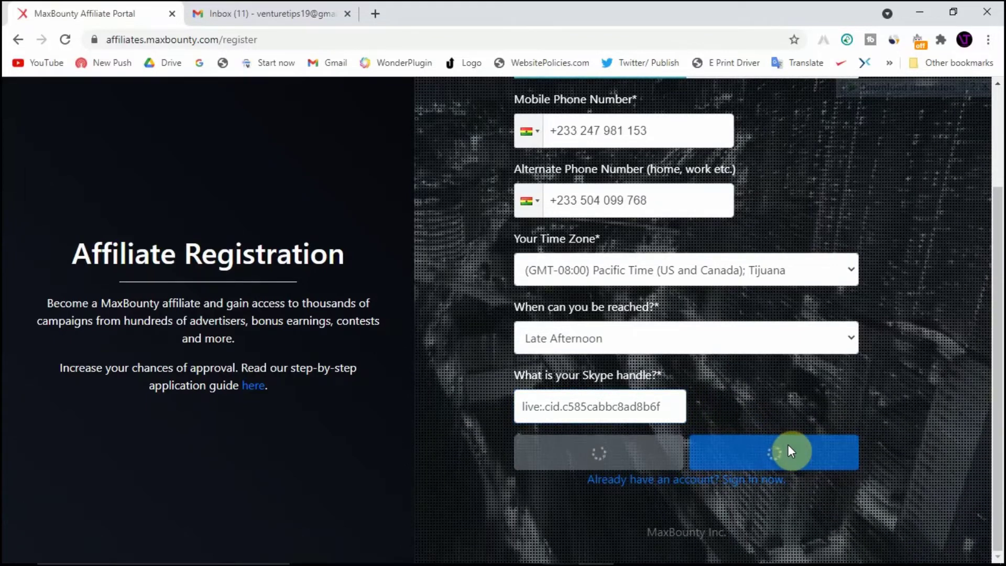
pyautogui.click(788, 451)
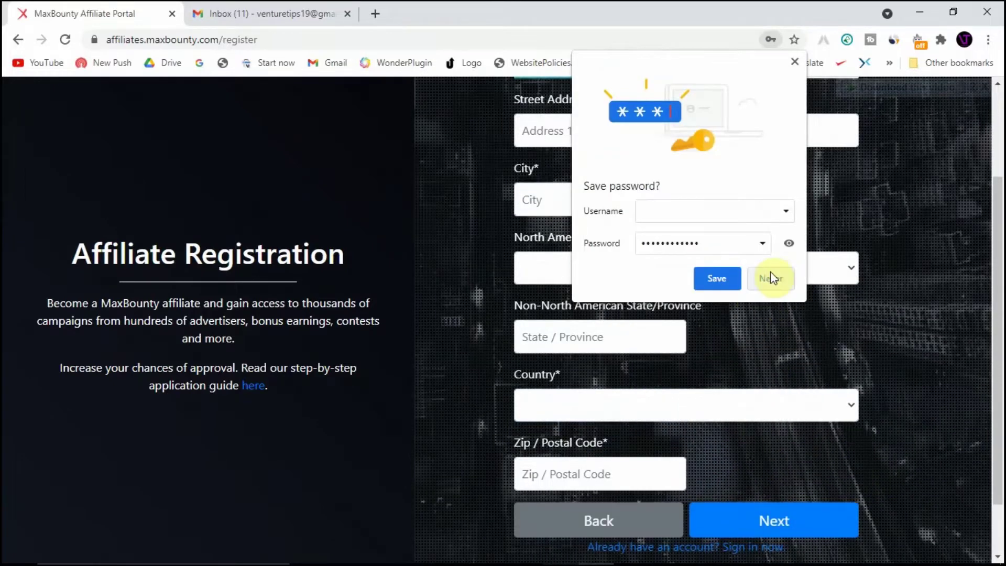
# Dismiss the save-password prompt and fill in both street address lines
pyautogui.click(794, 62)
pyautogui.scroll(2, 782, 179)
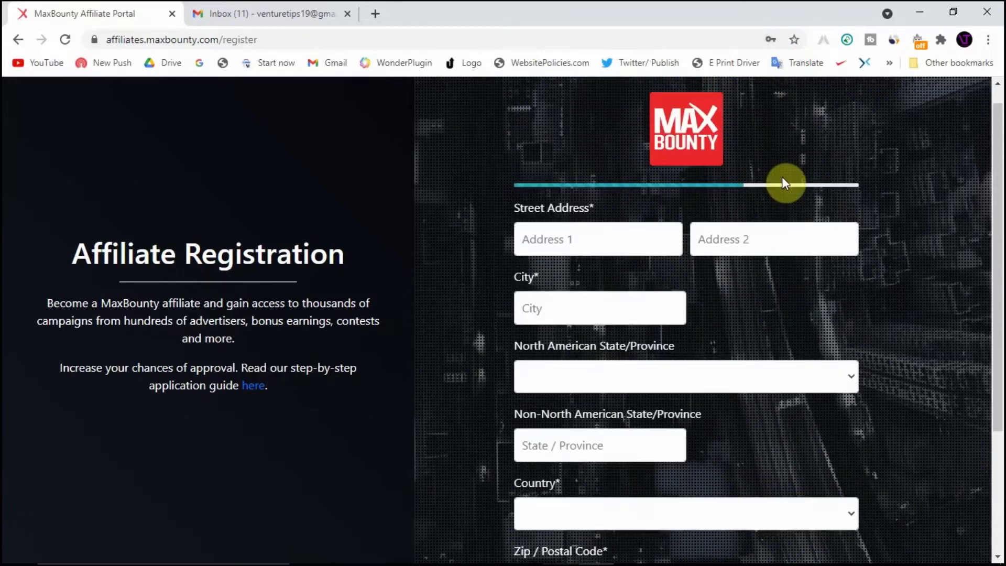
pyautogui.click(631, 239)
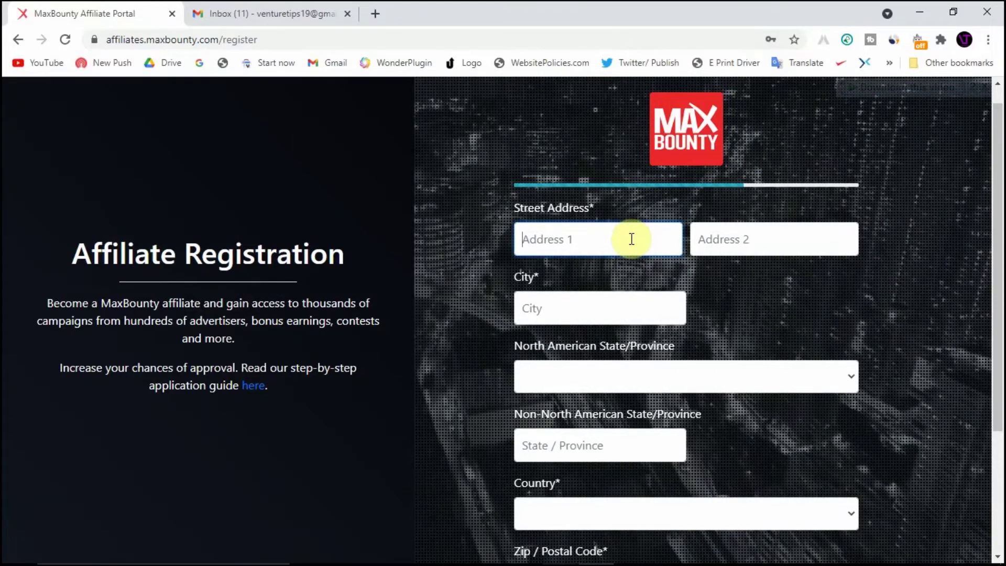
pyautogui.write('T')
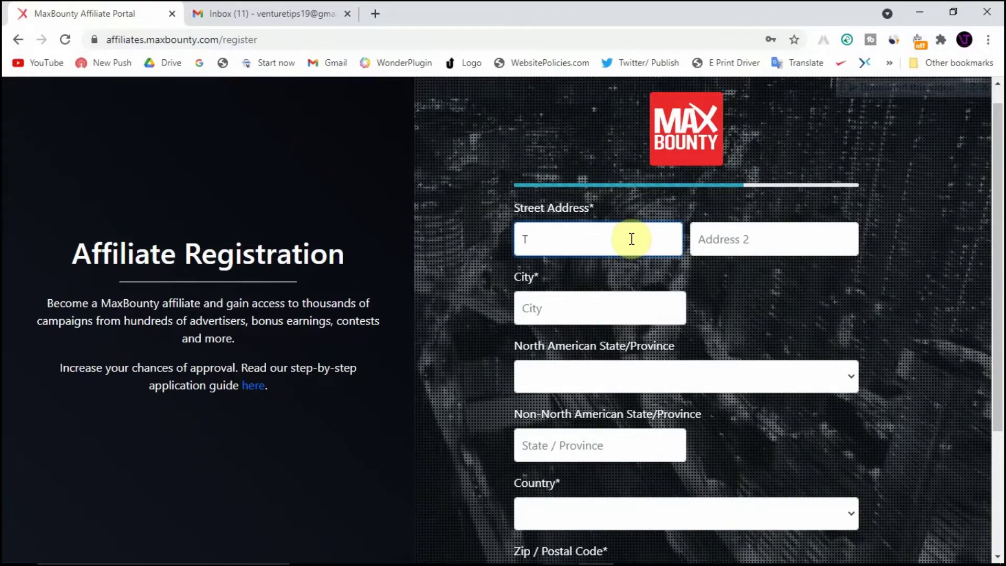
pyautogui.write('arkwa')
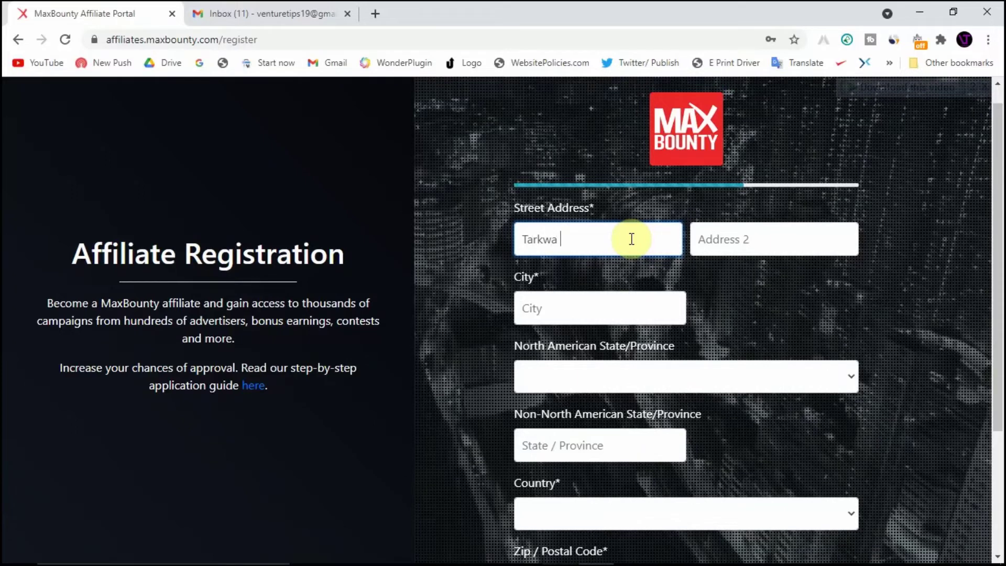
pyautogui.write(' Nsuaem')
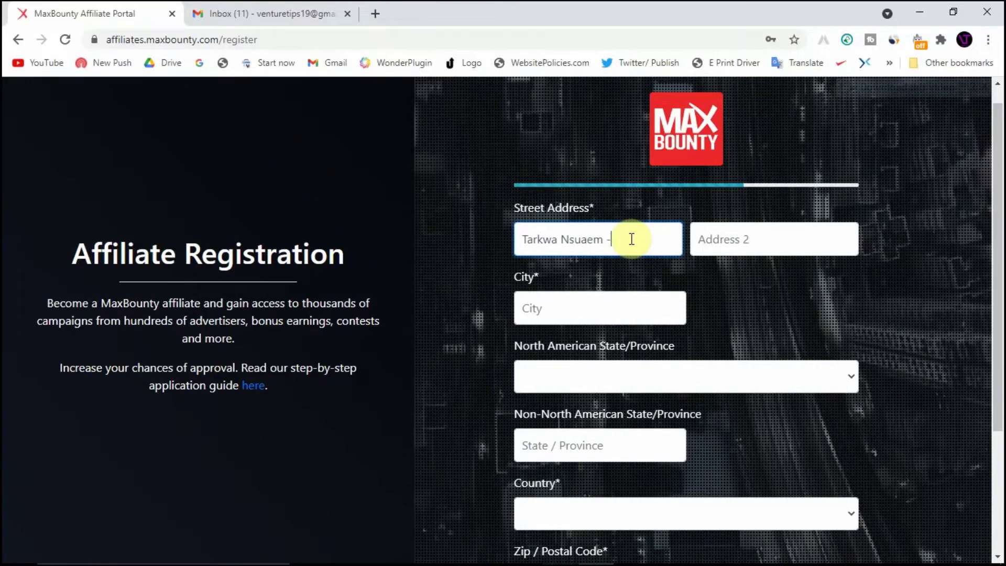
pyautogui.write('- Ghana ')
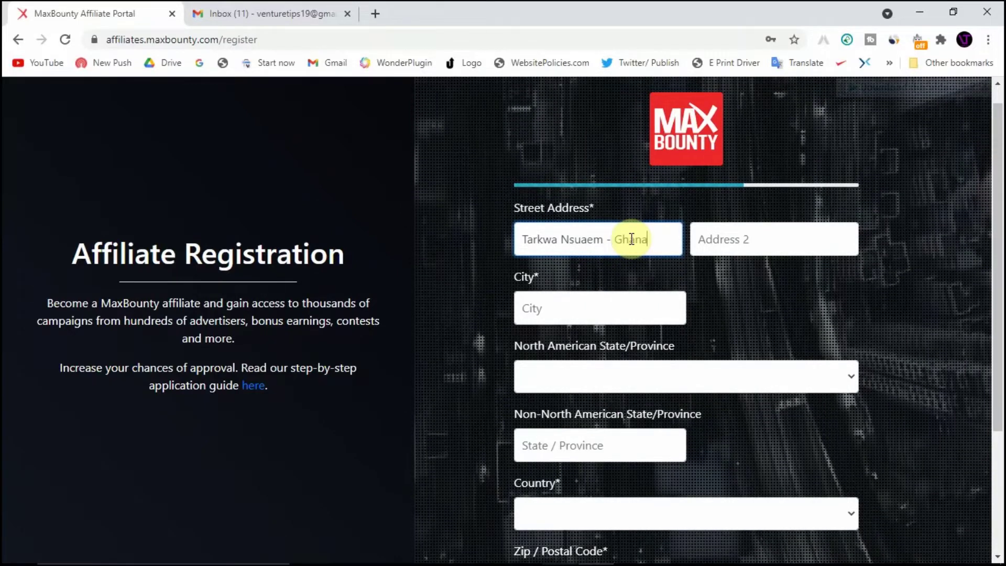
pyautogui.write(', ')
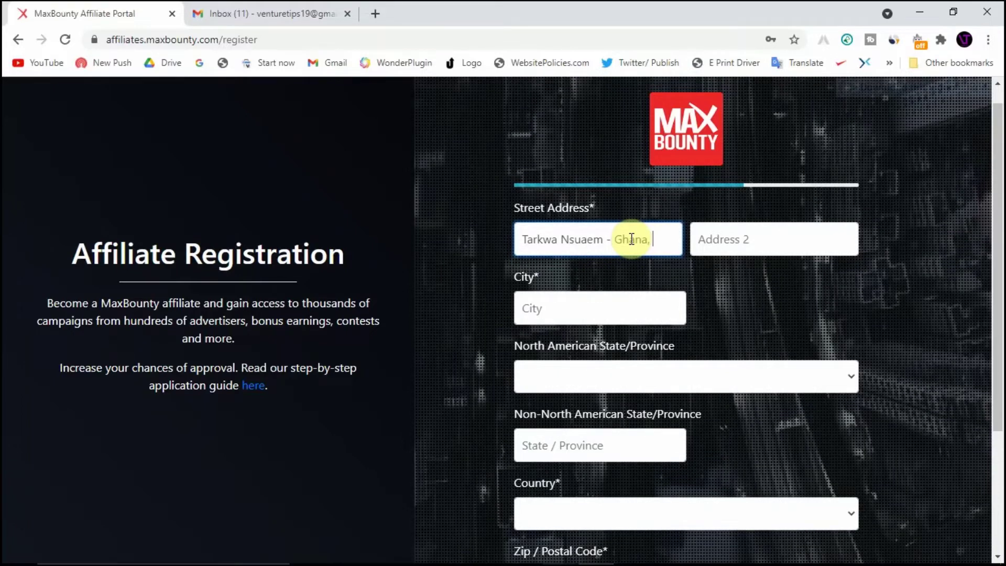
pyautogui.write('W/R')
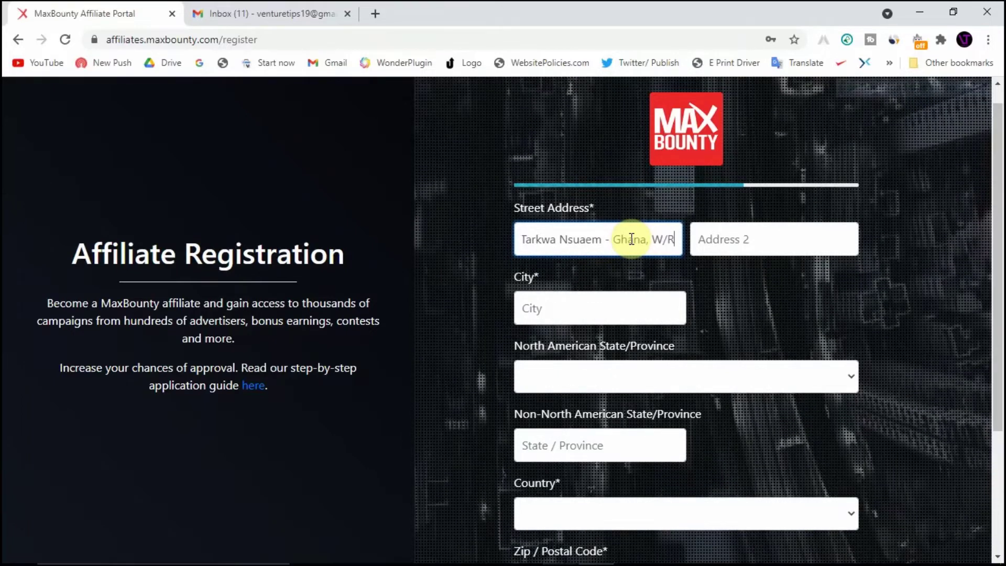
pyautogui.click(718, 236)
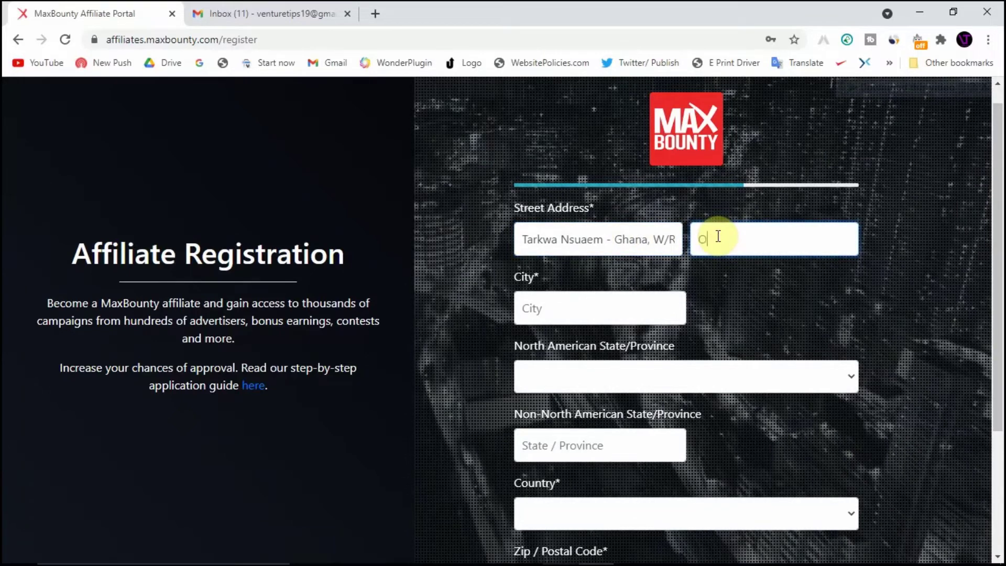
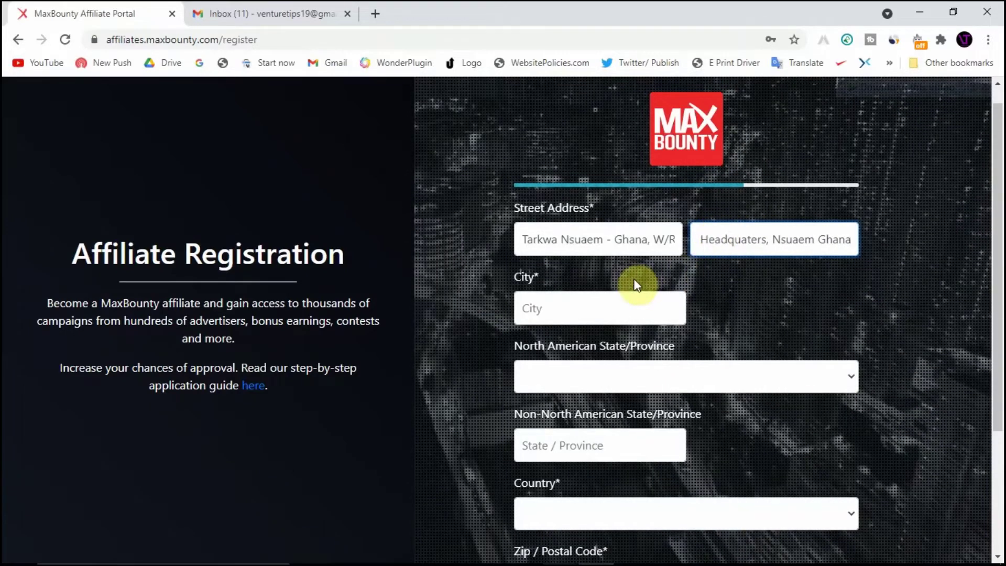
pyautogui.moveTo(636, 284); pyautogui.dragTo(659, 243)
# Enter the city and the non-North American region, leaving the US state empty
pyautogui.click(638, 303)
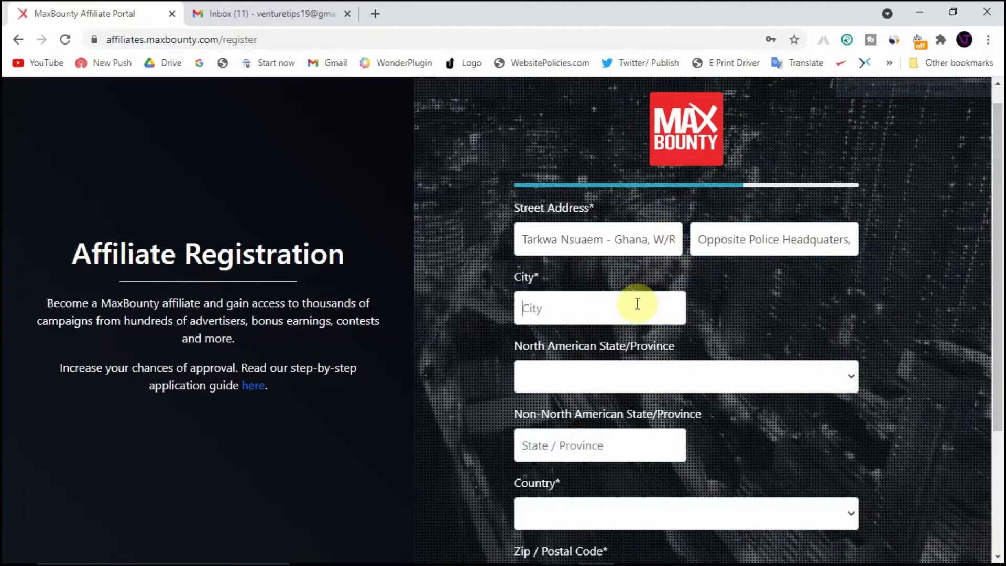
pyautogui.write('Tarkwa')
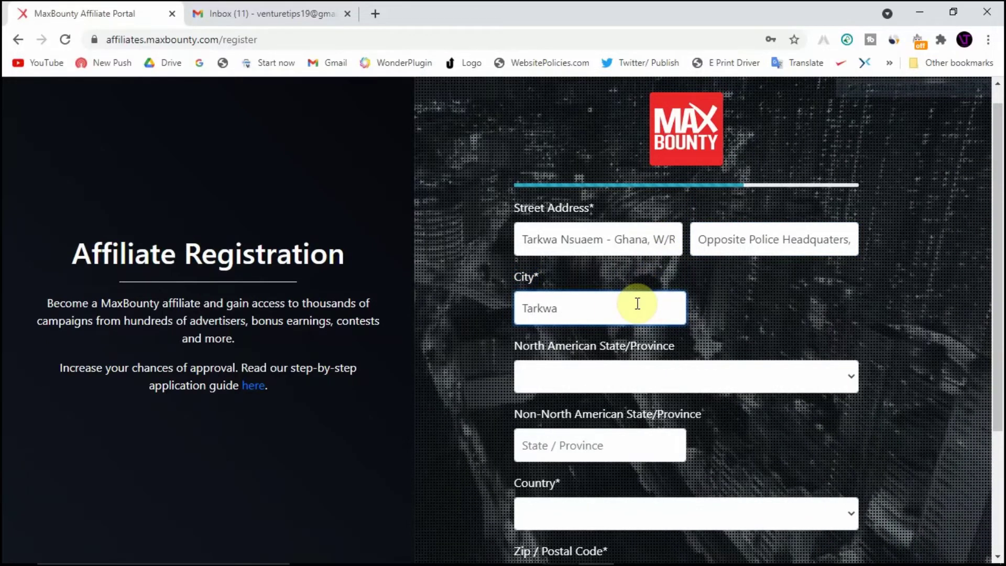
pyautogui.scroll(-1, 637, 303)
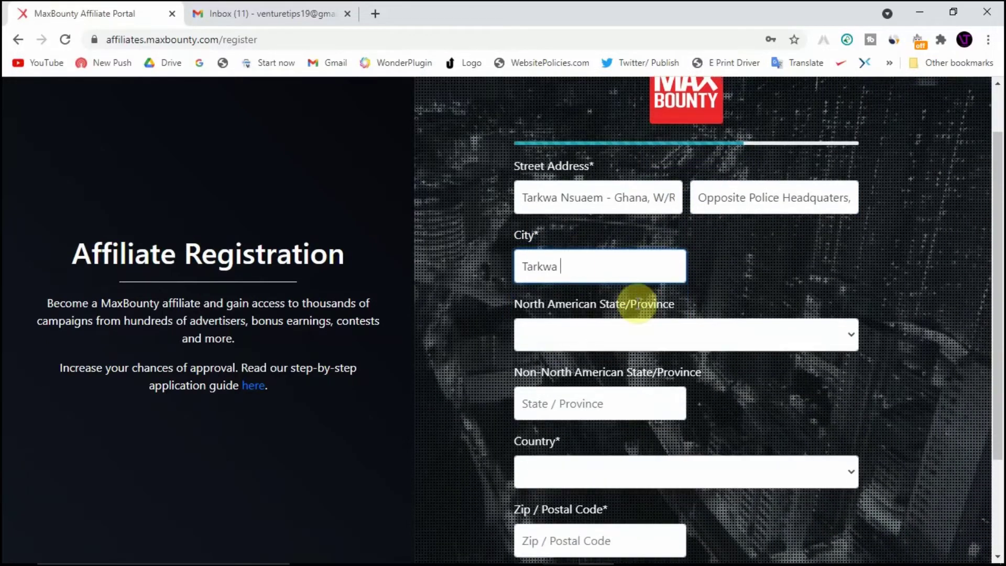
pyautogui.scroll(-1, 636, 304)
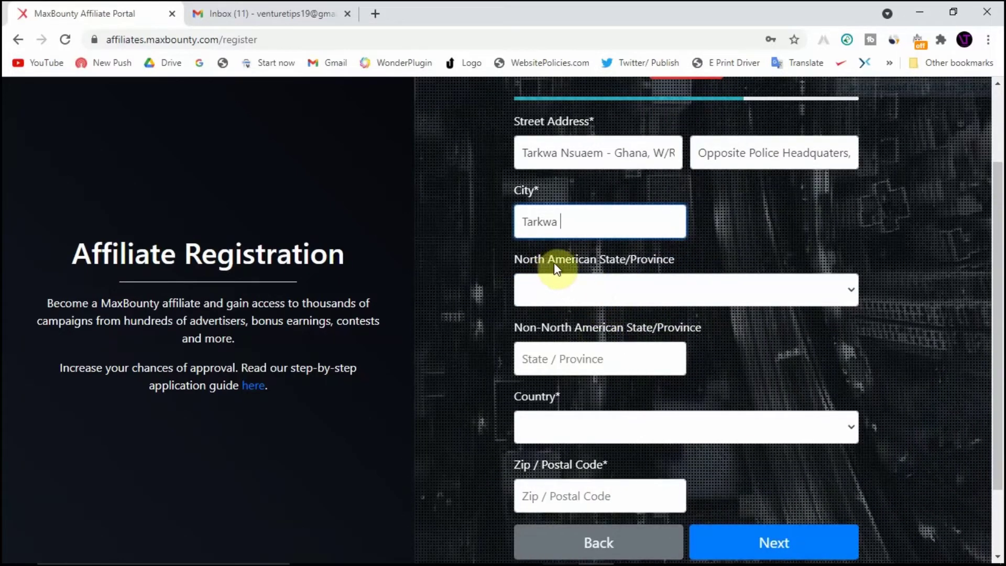
pyautogui.click(607, 291)
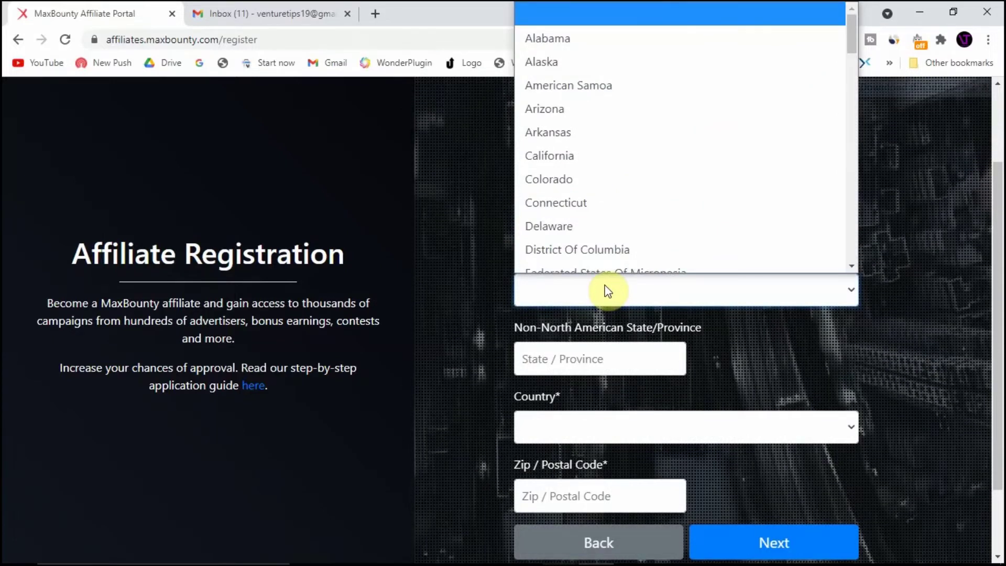
pyautogui.click(602, 288)
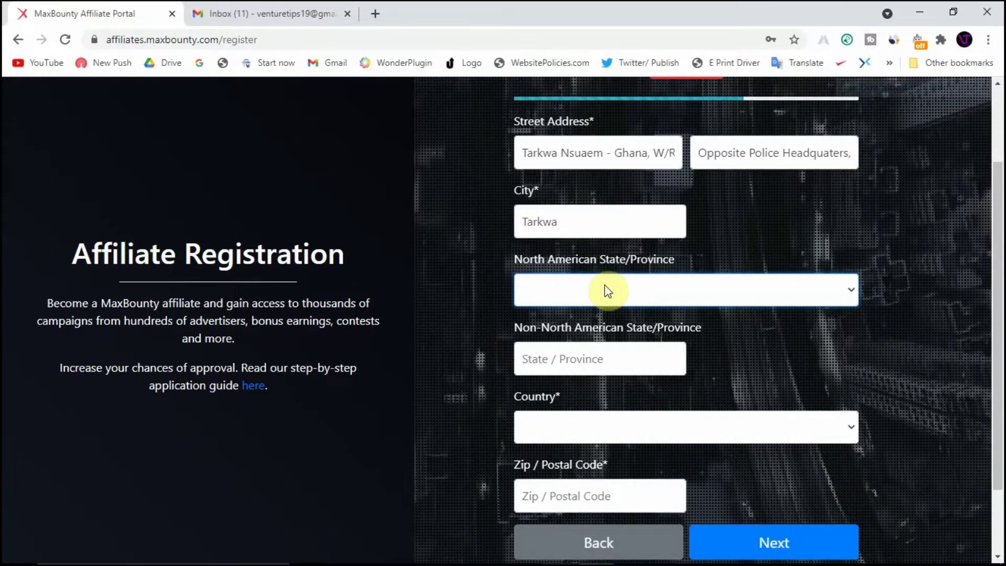
pyautogui.click(592, 365)
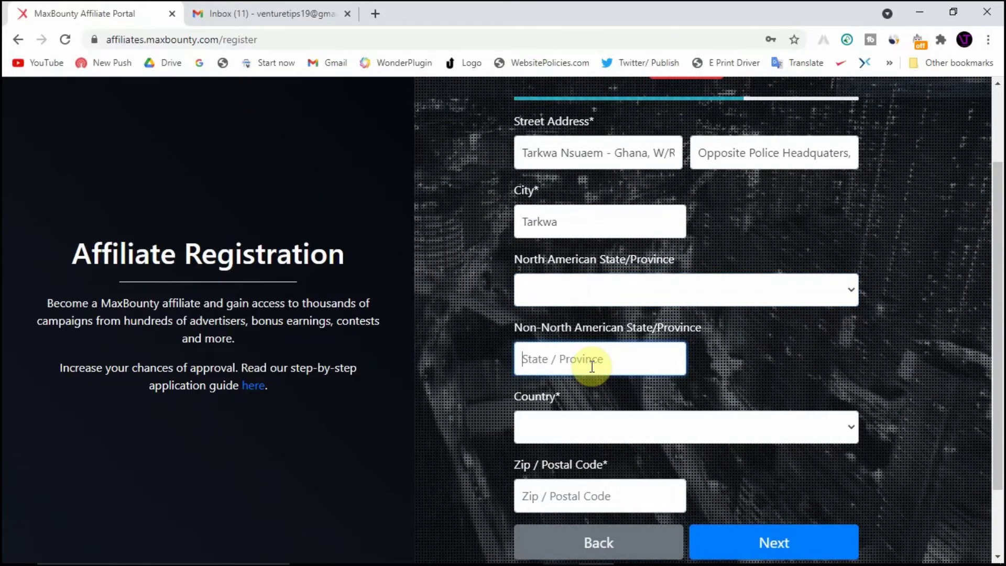
pyautogui.write('West')
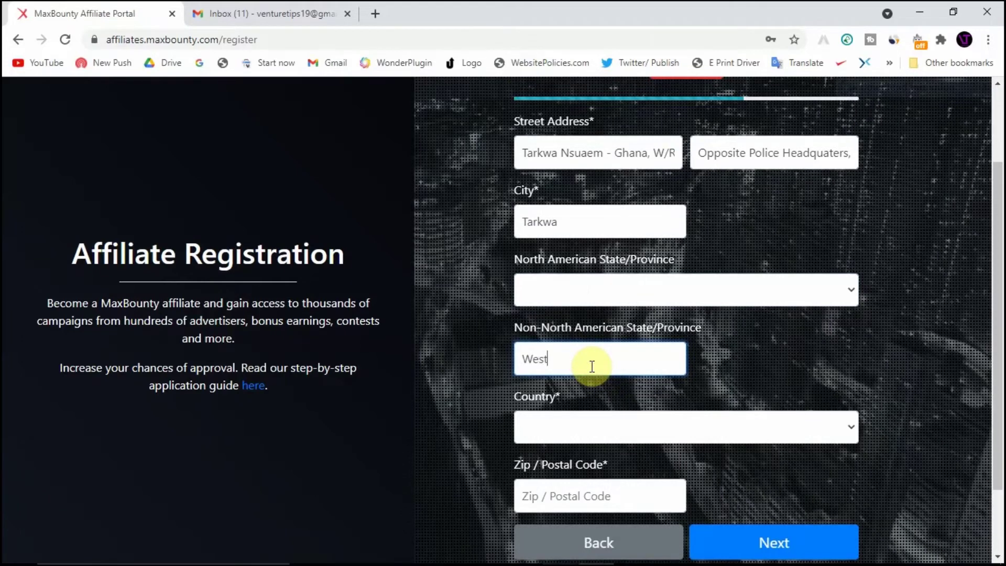
pyautogui.write('ern')
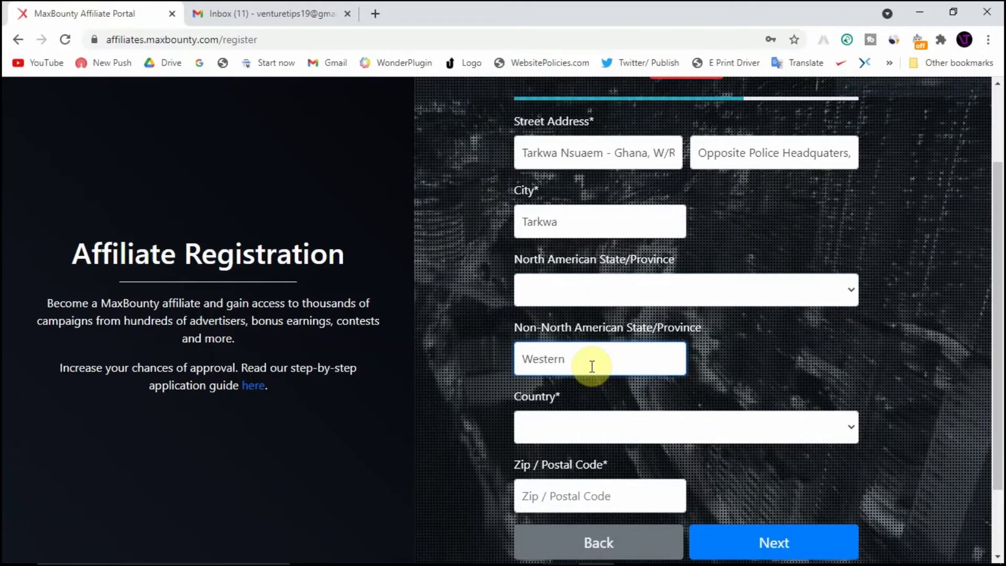
pyautogui.write(' Regio')
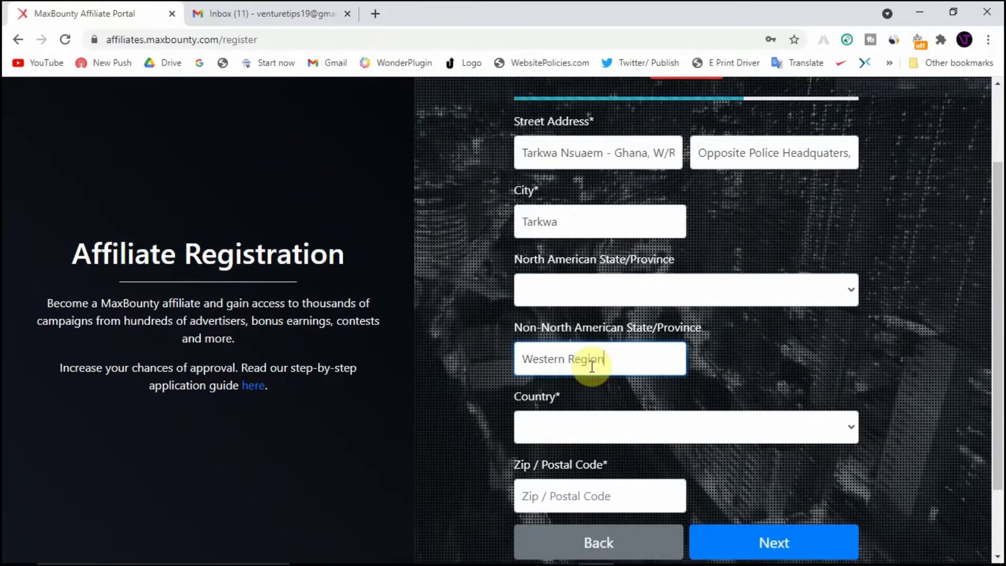
pyautogui.write('n')
# Set the country to Ghana, enter the postal code, and submit the address step
pyautogui.scroll(-1, 595, 370)
pyautogui.click(621, 409)
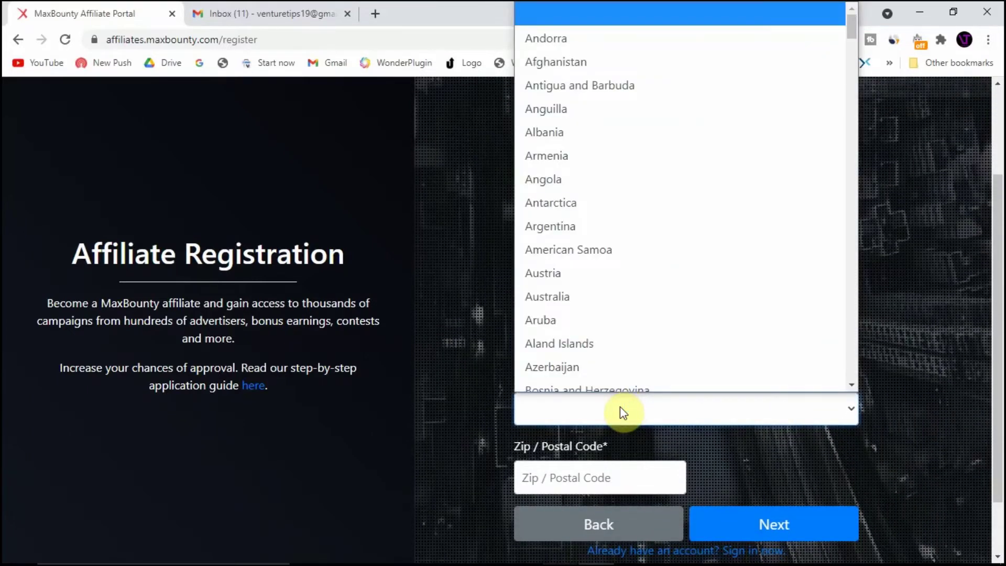
pyautogui.write('gg')
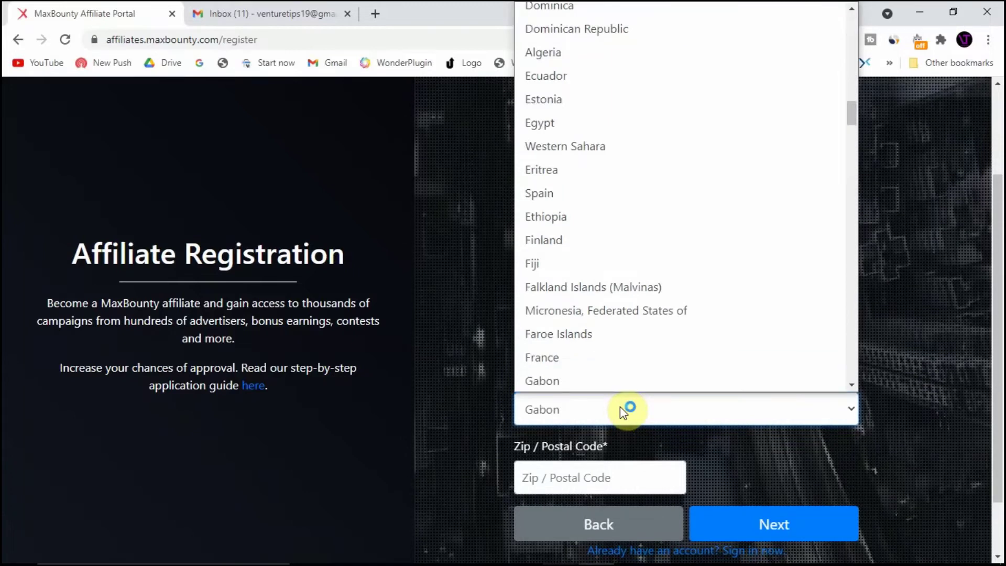
pyautogui.write('g')
pyautogui.press('g')
pyautogui.press('g')
pyautogui.press('g')
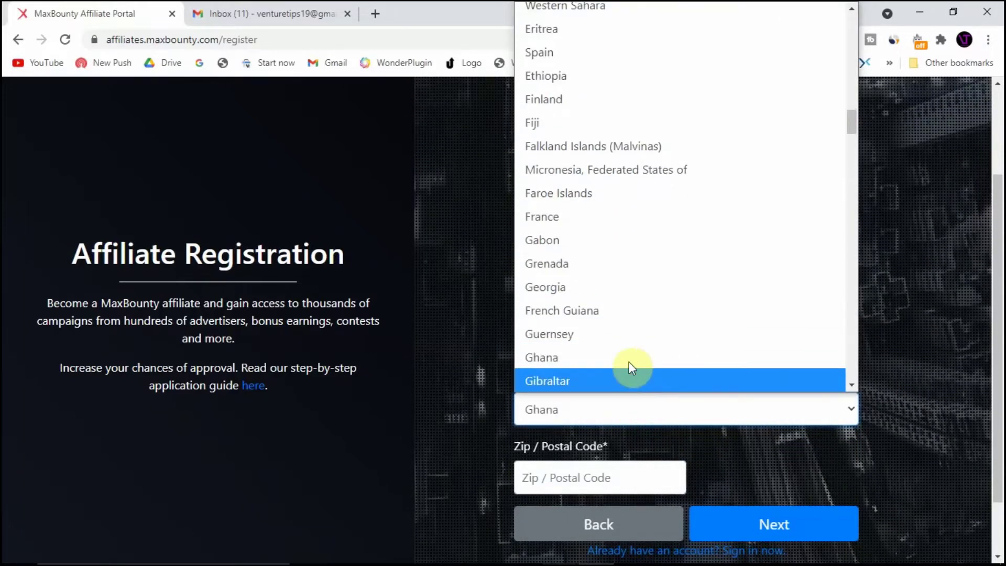
pyautogui.click(629, 363)
pyautogui.scroll(-1, 629, 362)
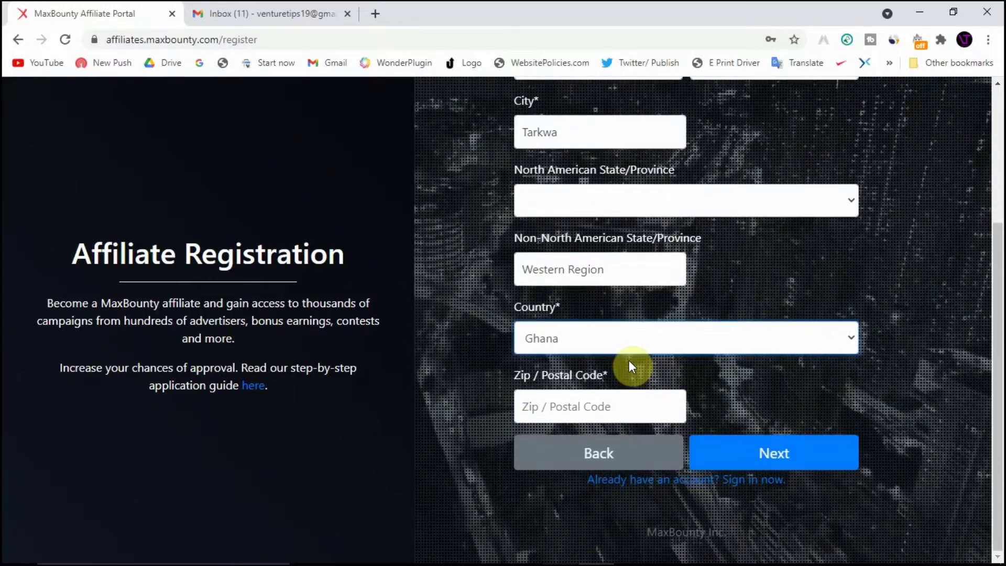
pyautogui.click(587, 391)
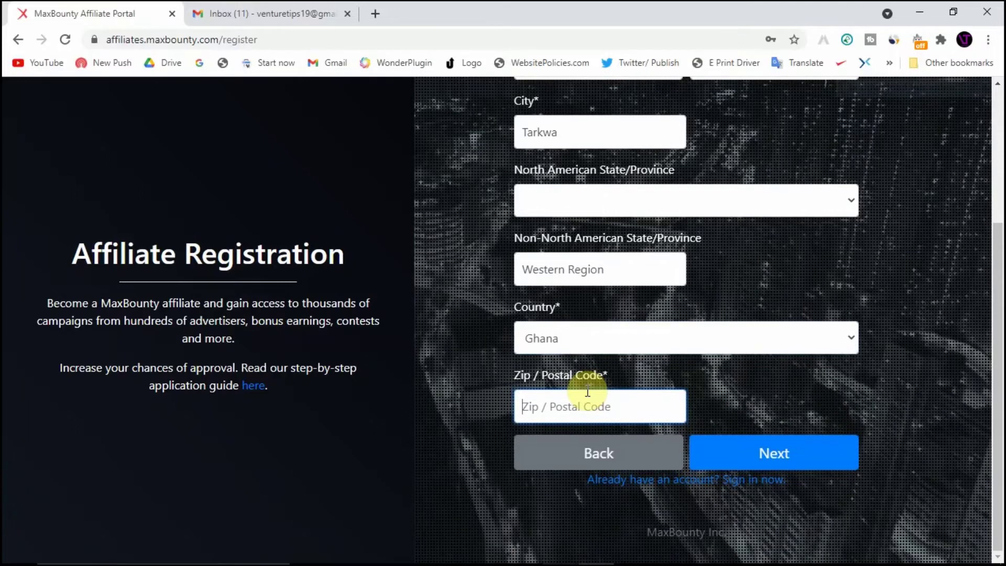
pyautogui.write('00233')
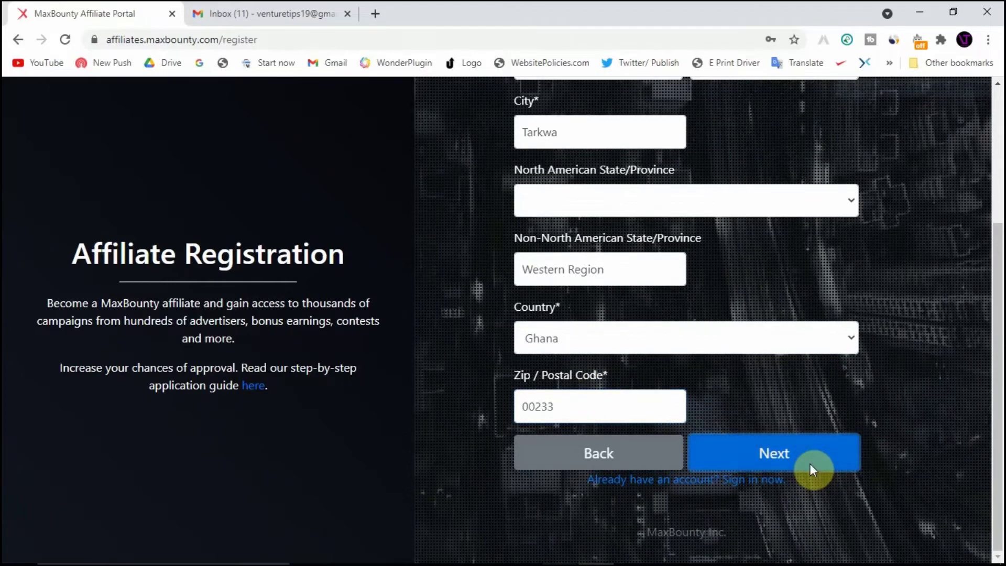
pyautogui.click(810, 464)
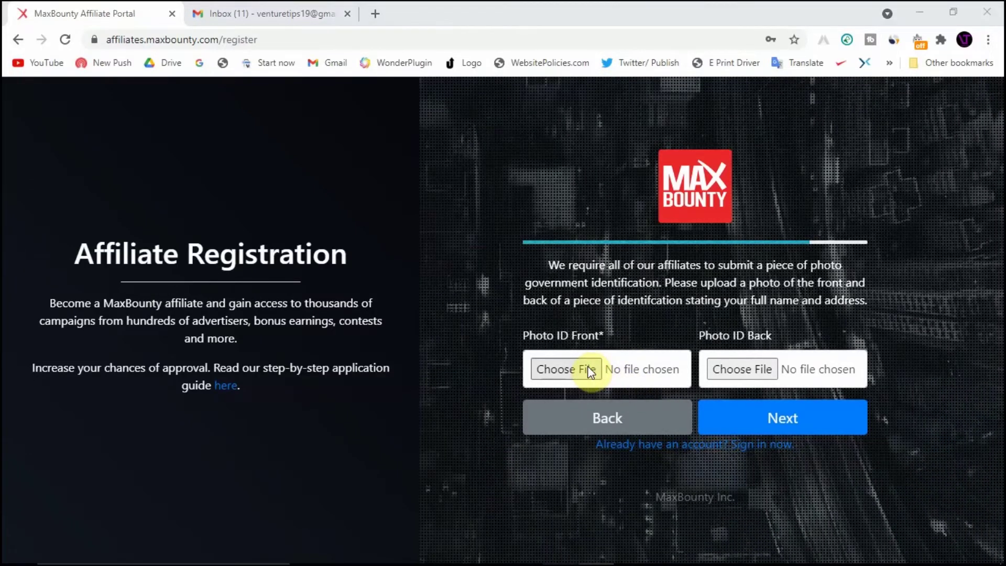
# Attach front.jpg and IMG_20210301_103730_369.jpg as the ID front and back photos, then continue
pyautogui.click(591, 371)
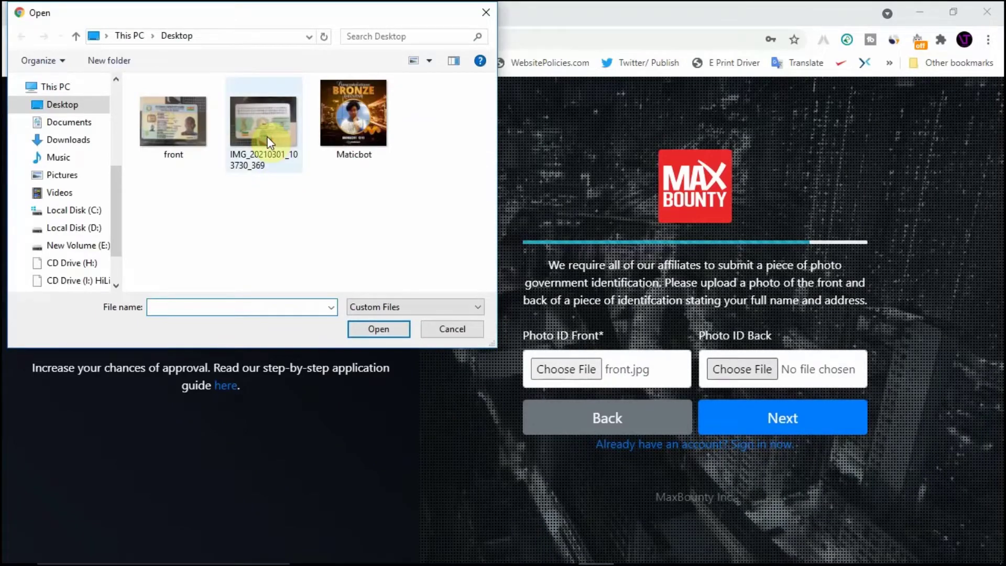
pyautogui.doubleClick(265, 126)
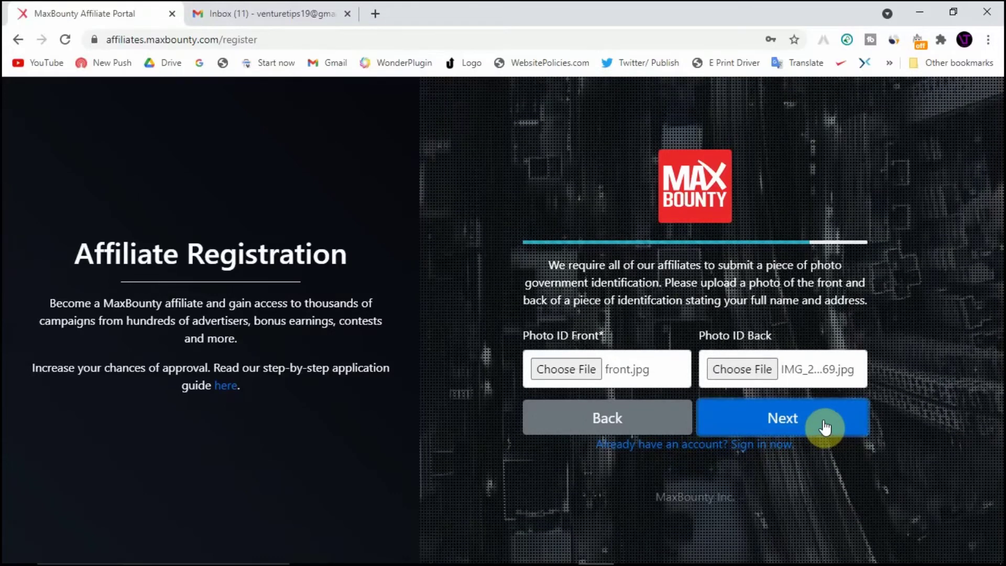
pyautogui.click(823, 424)
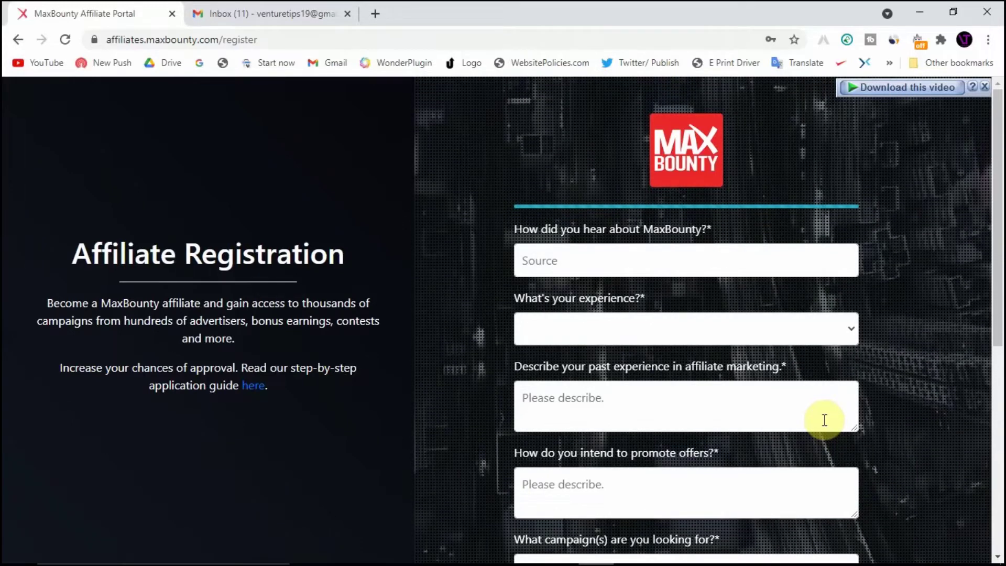
# Enter 'Affiliate Mentor' in the Source field for how you heard about MaxBounty
pyautogui.scroll(-2, 823, 419)
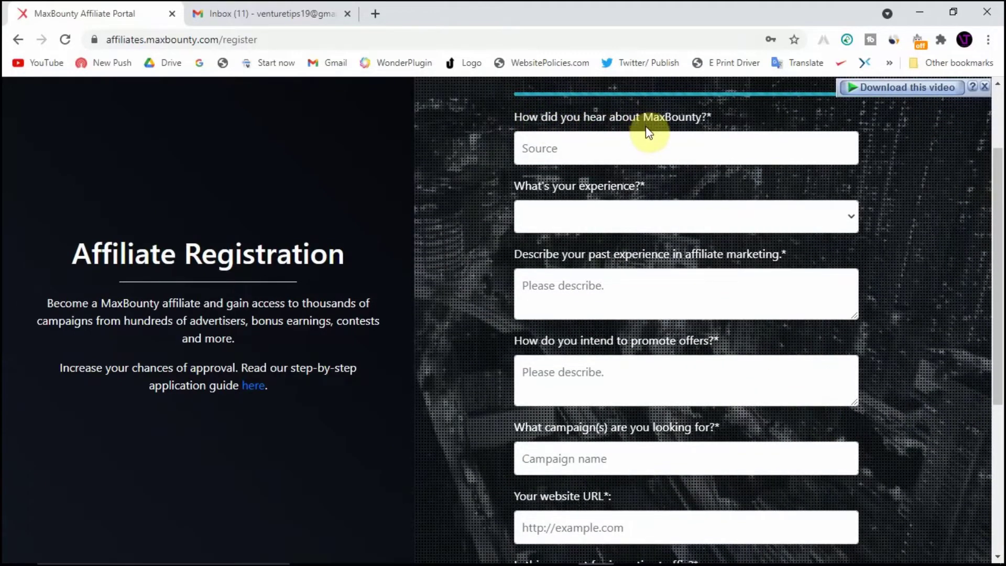
pyautogui.click(655, 141)
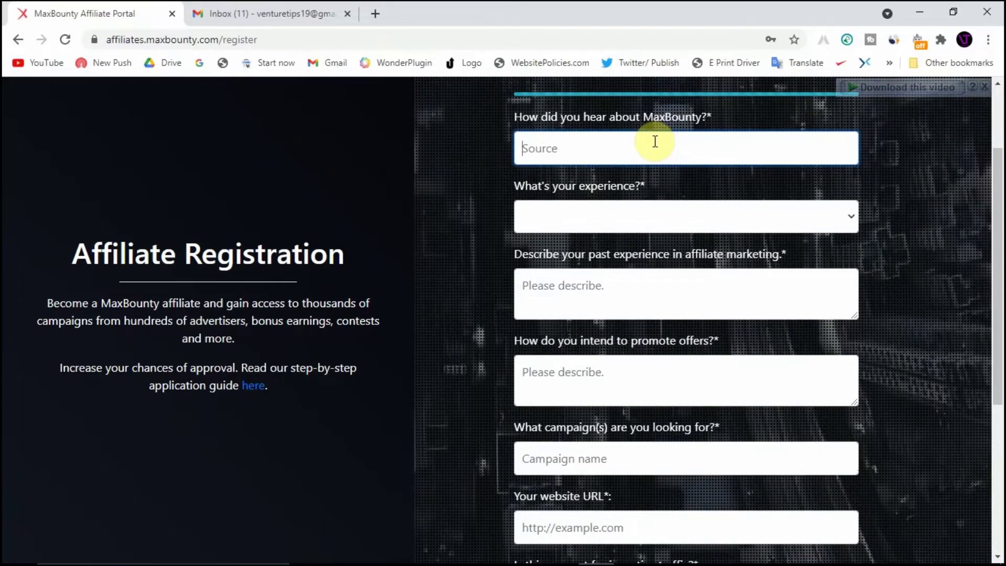
pyautogui.write('Affi')
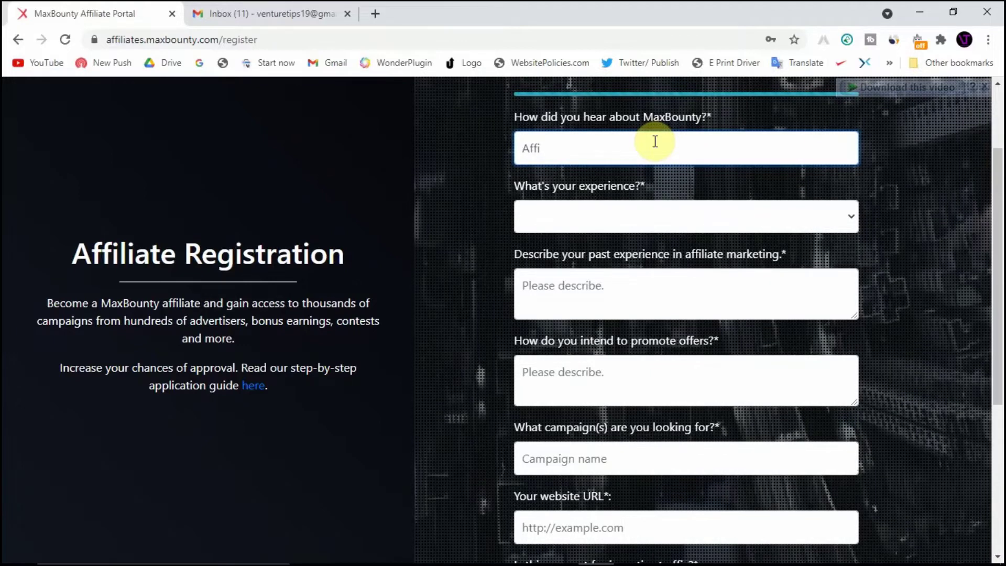
pyautogui.write('lia')
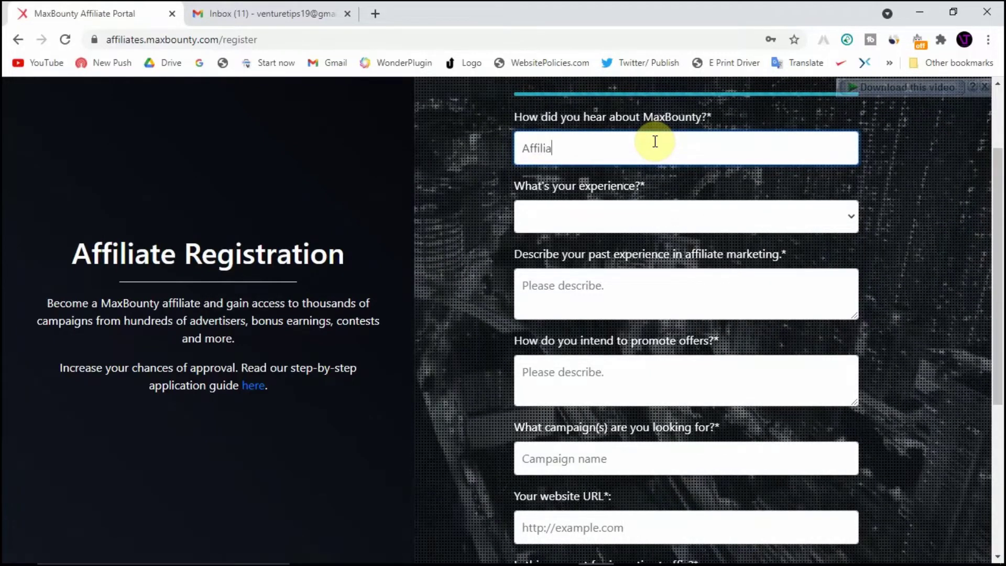
pyautogui.write('te Mentor')
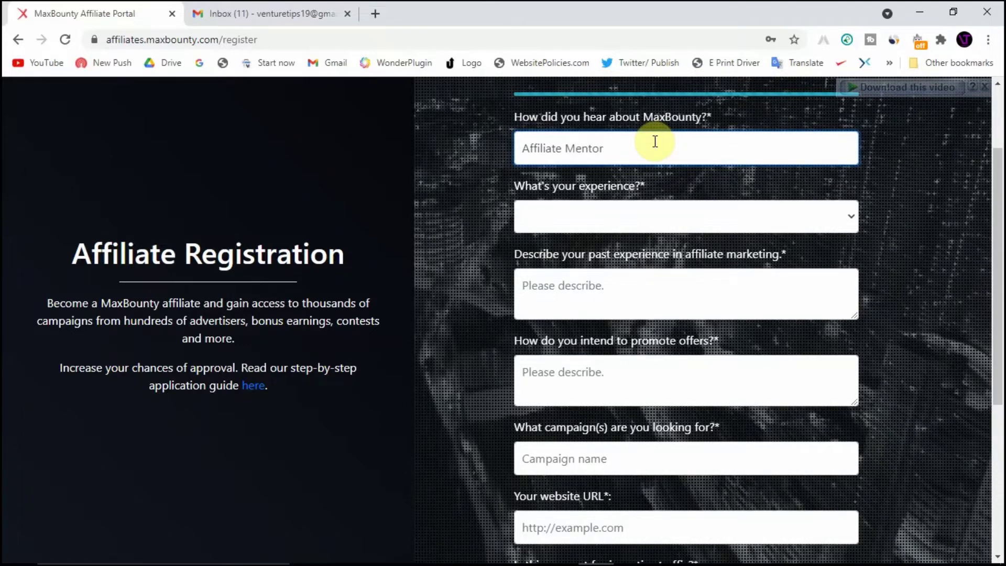
pyautogui.click(682, 222)
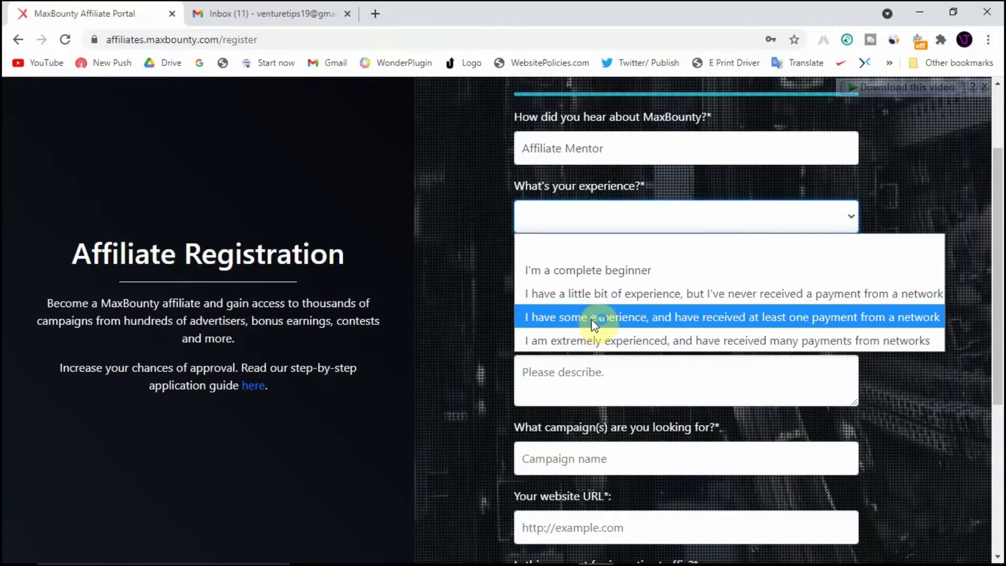
# Choose 'I have some experience, and have received at least one payment from a network' as experience
pyautogui.click(595, 321)
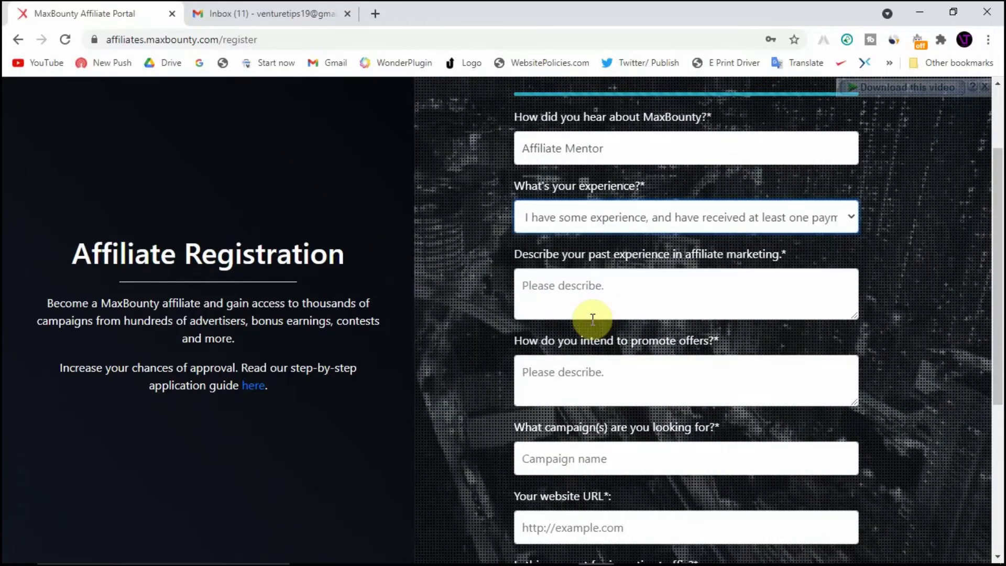
pyautogui.scroll(-1, 592, 319)
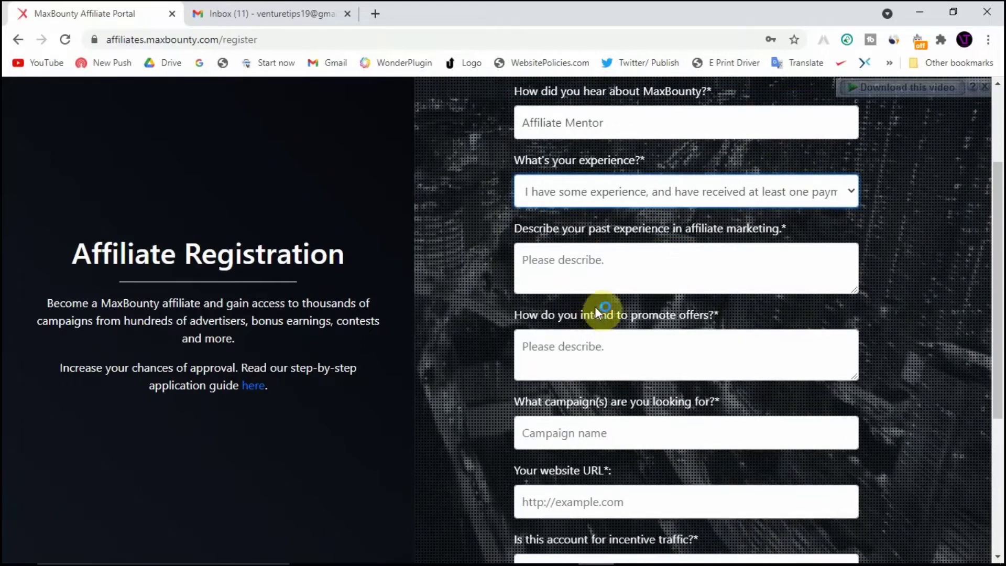
pyautogui.click(633, 252)
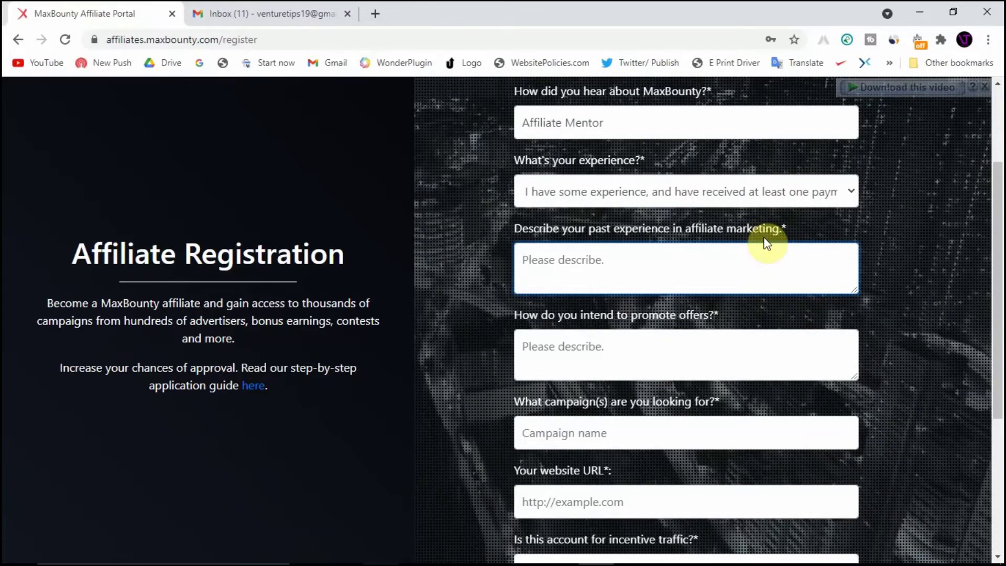
# Write two experience lines: weight loss offers with Google Ads, and dating niche offers on a dating site
pyautogui.write('I')
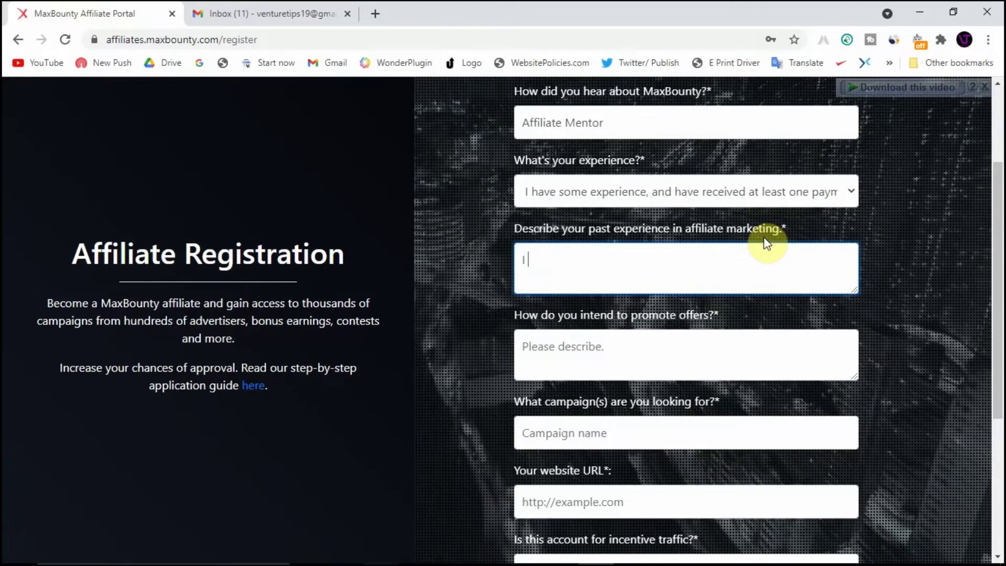
pyautogui.write(' promo')
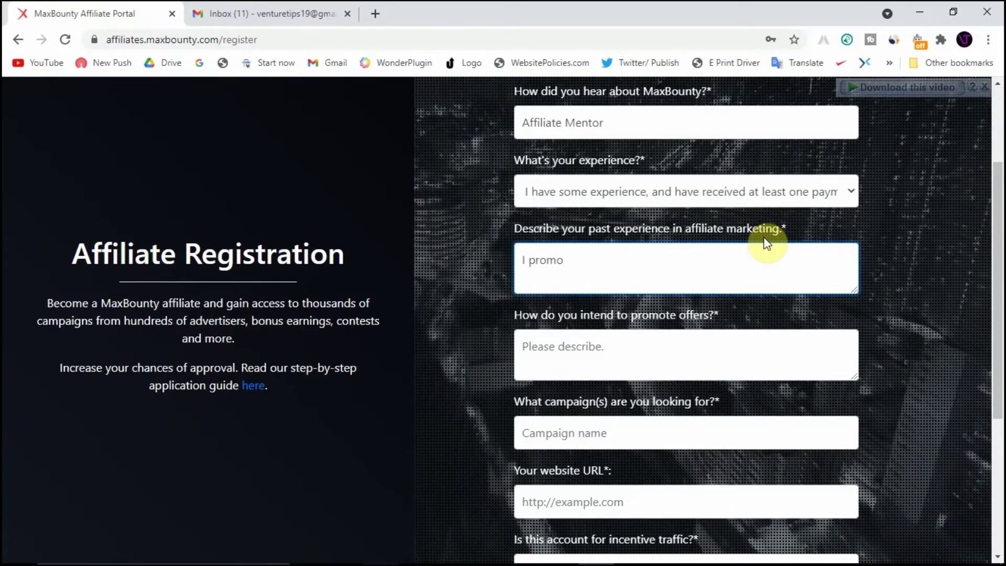
pyautogui.write('ted')
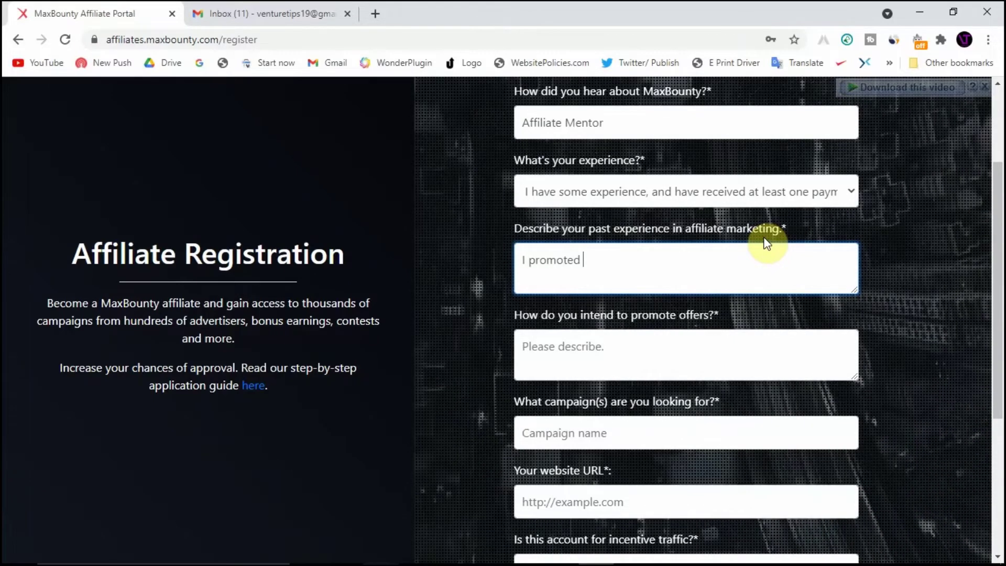
pyautogui.write(' we')
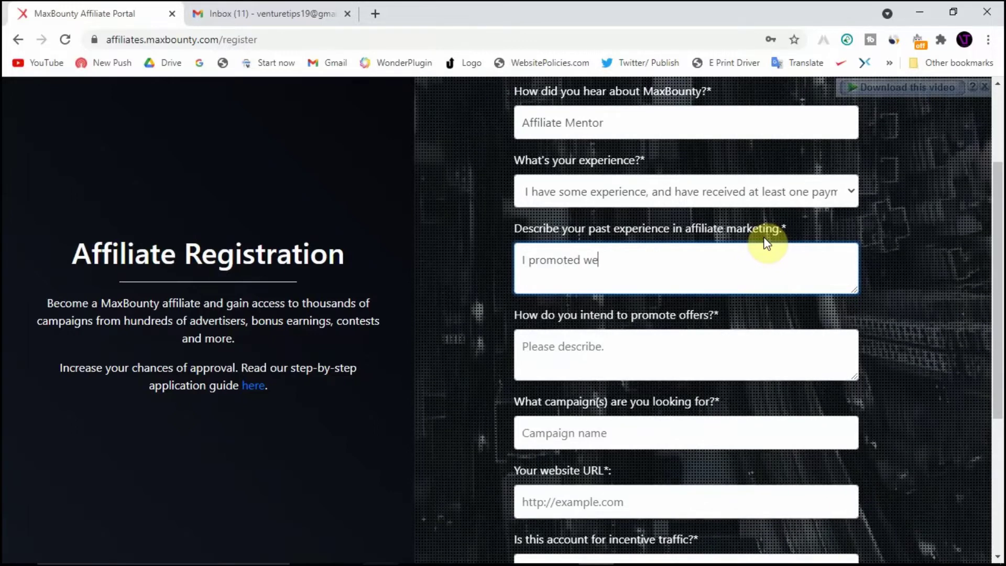
pyautogui.write('ight los')
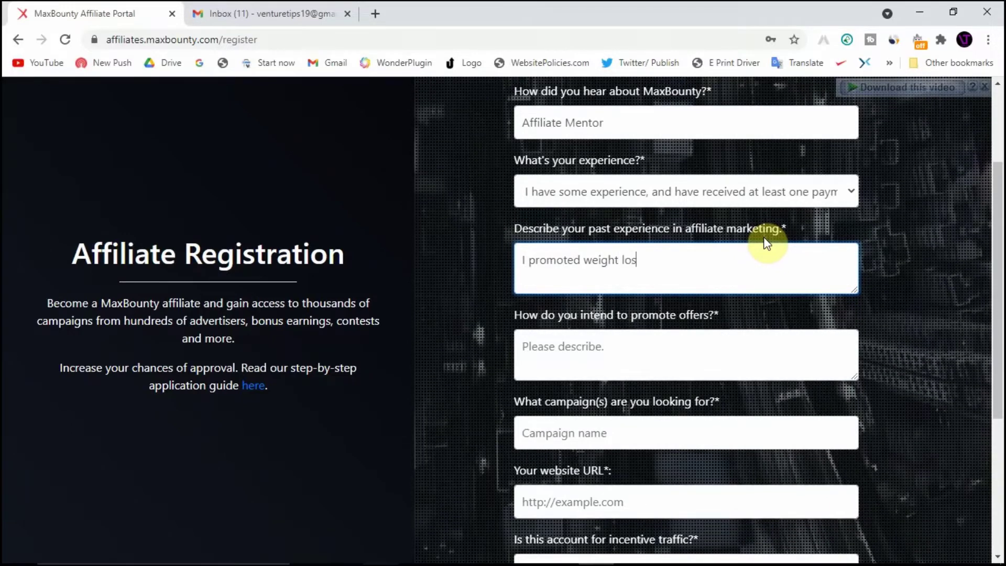
pyautogui.write('s ')
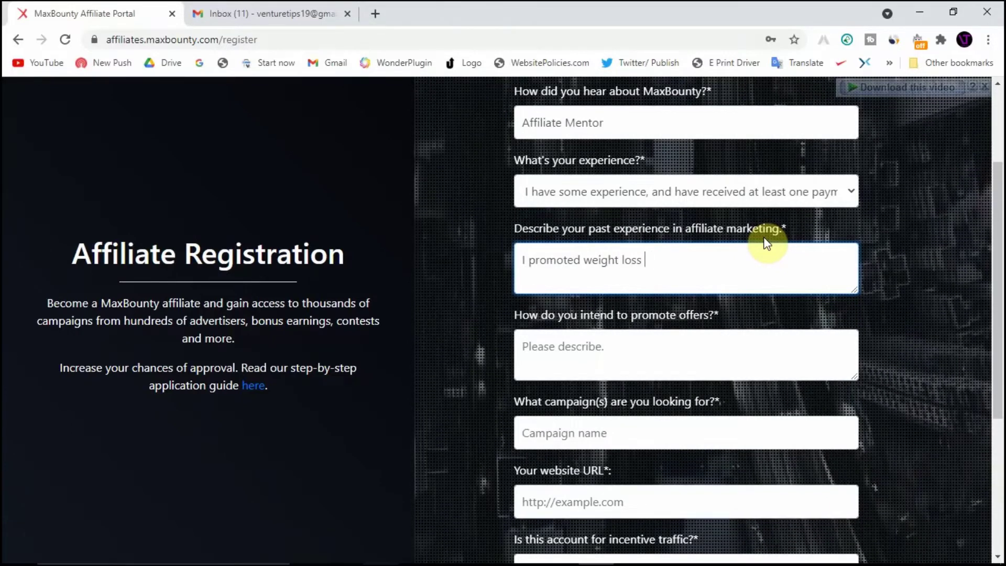
pyautogui.write('offers ')
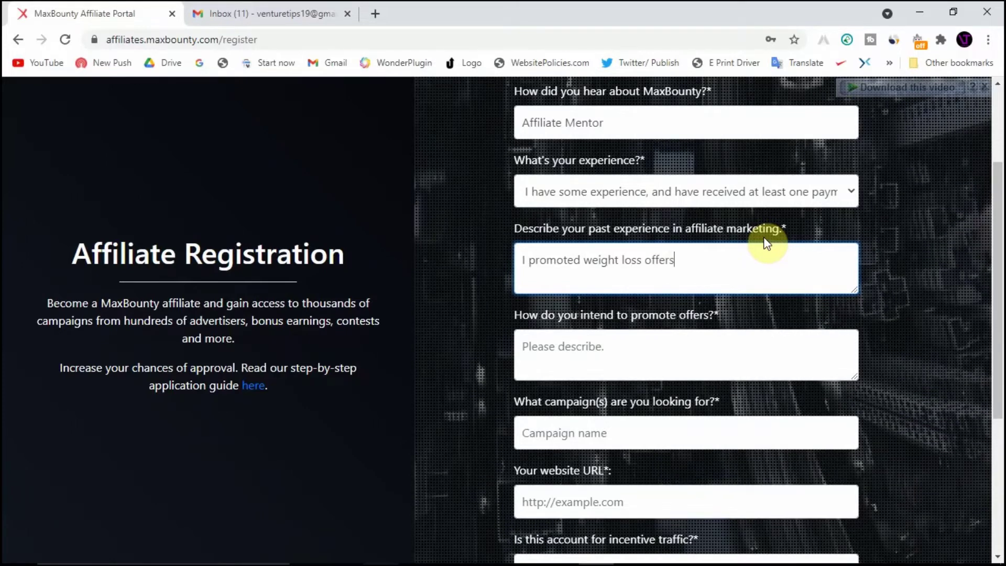
pyautogui.write('with G')
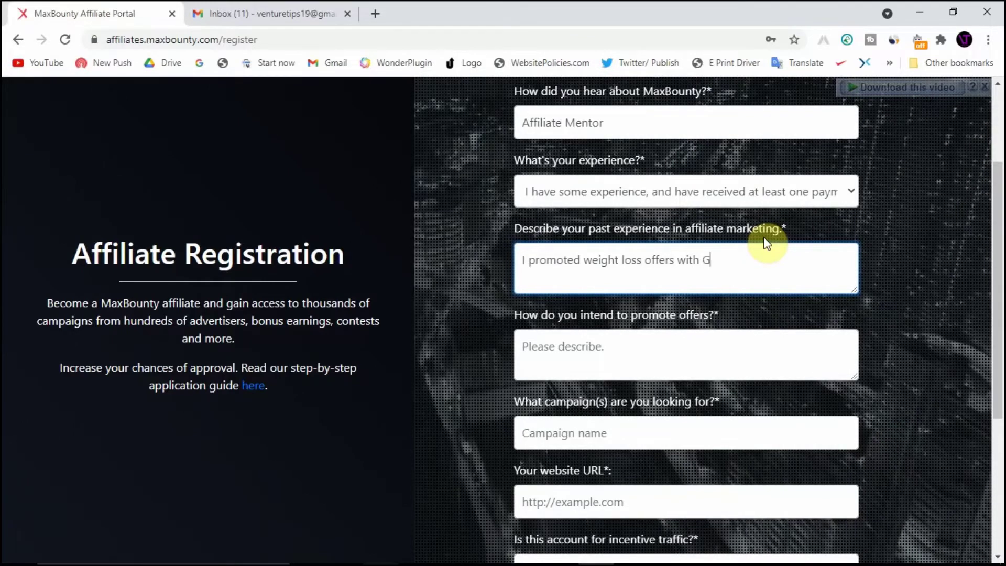
pyautogui.write('oglre')
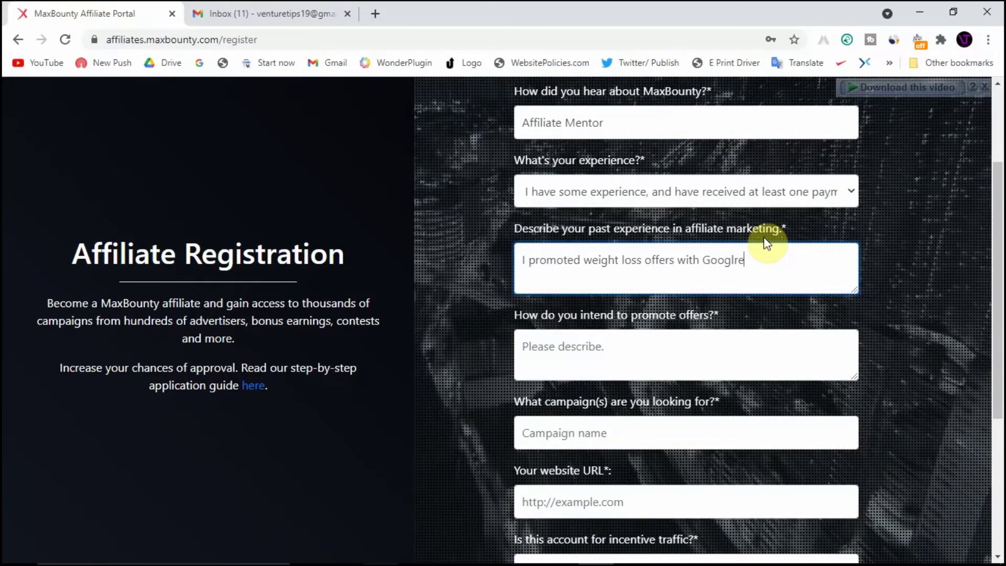
pyautogui.press('BackSpace')
pyautogui.press('BackSpace')
pyautogui.write('e')
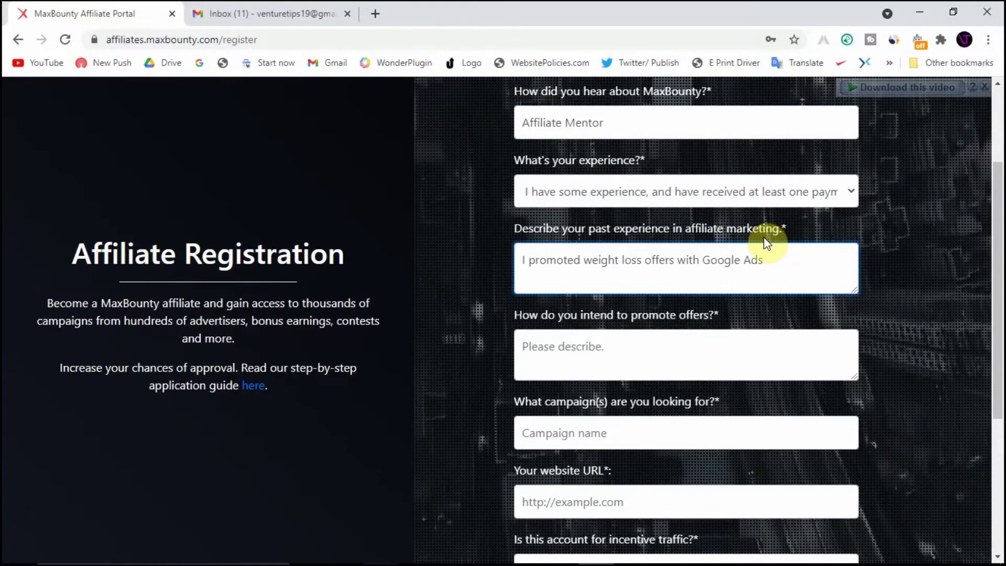
pyautogui.press('Return')
pyautogui.write('I prom')
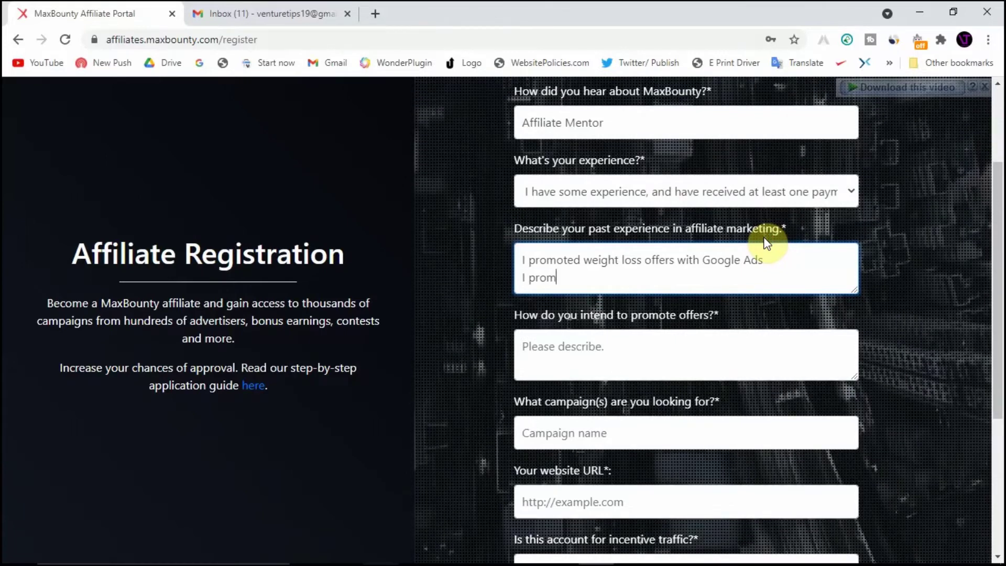
pyautogui.write('oted ')
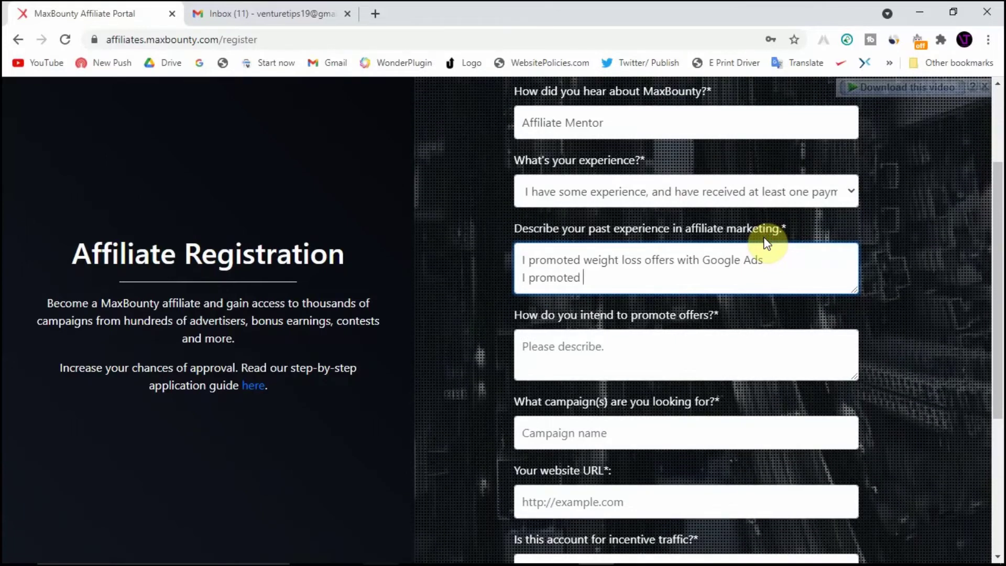
pyautogui.write('a dating offer')
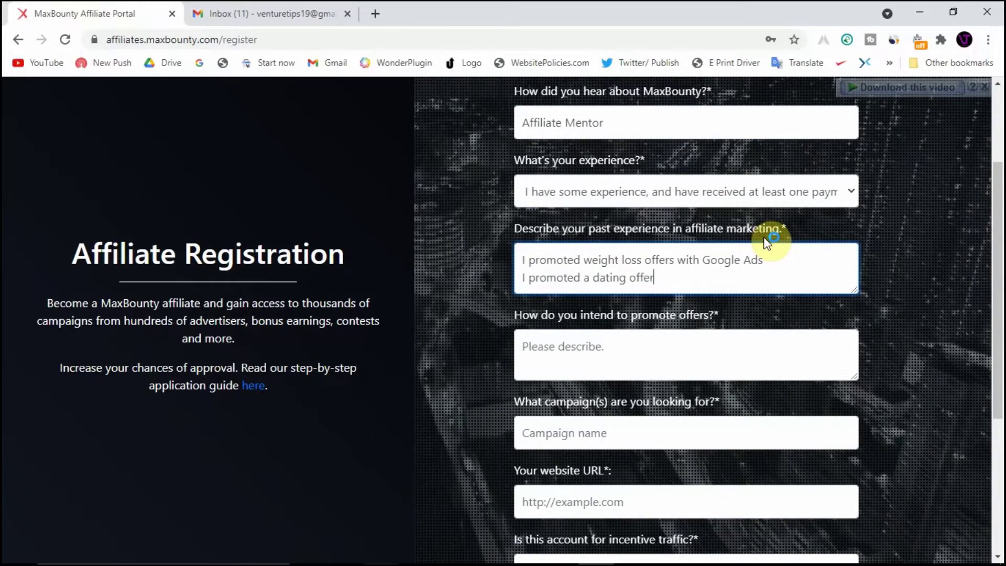
pyautogui.write('s in')
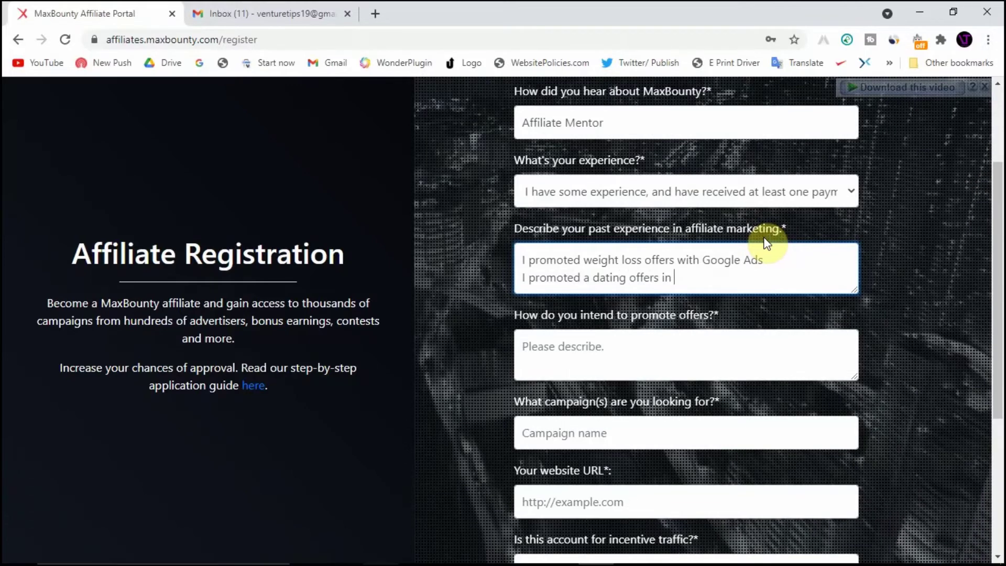
pyautogui.press('BackSpace')
pyautogui.press('BackSpace')
pyautogui.press('BackSpace')
pyautogui.press('BackSpace')
pyautogui.press('BackSpace')
pyautogui.press('BackSpace')
pyautogui.press('BackSpace')
pyautogui.press('BackSpace')
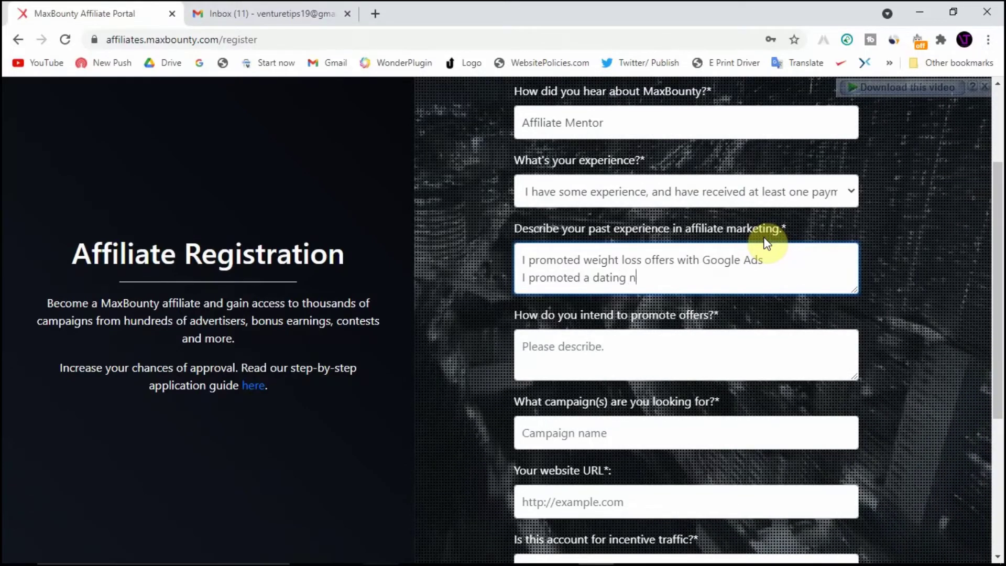
pyautogui.write('niche offers')
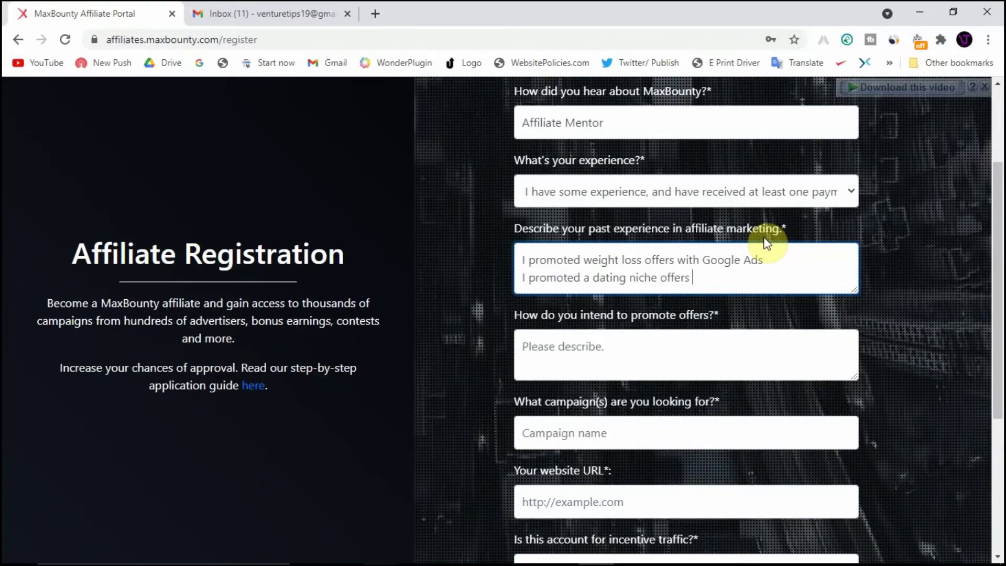
pyautogui.write(' in a dati')
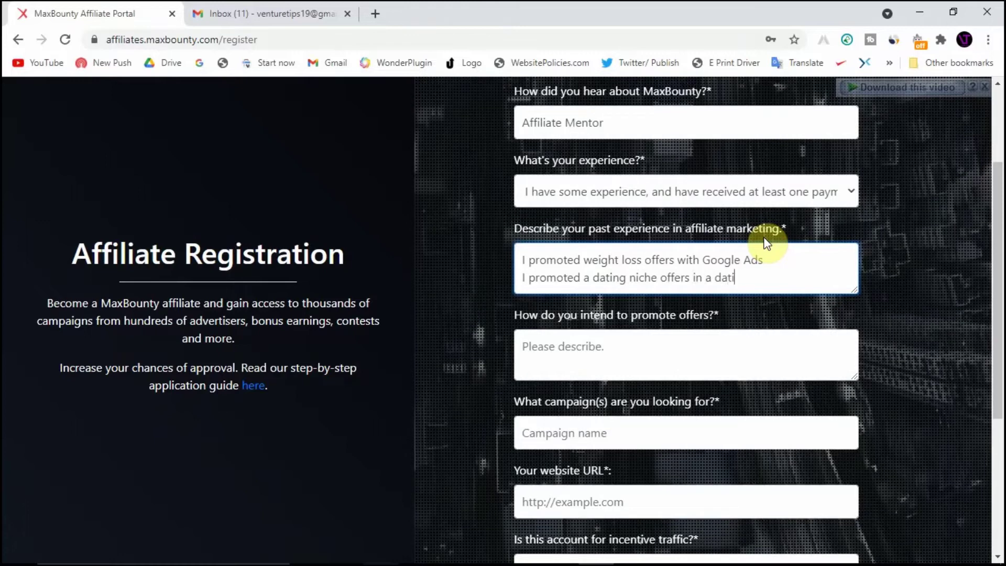
pyautogui.write('ng site.')
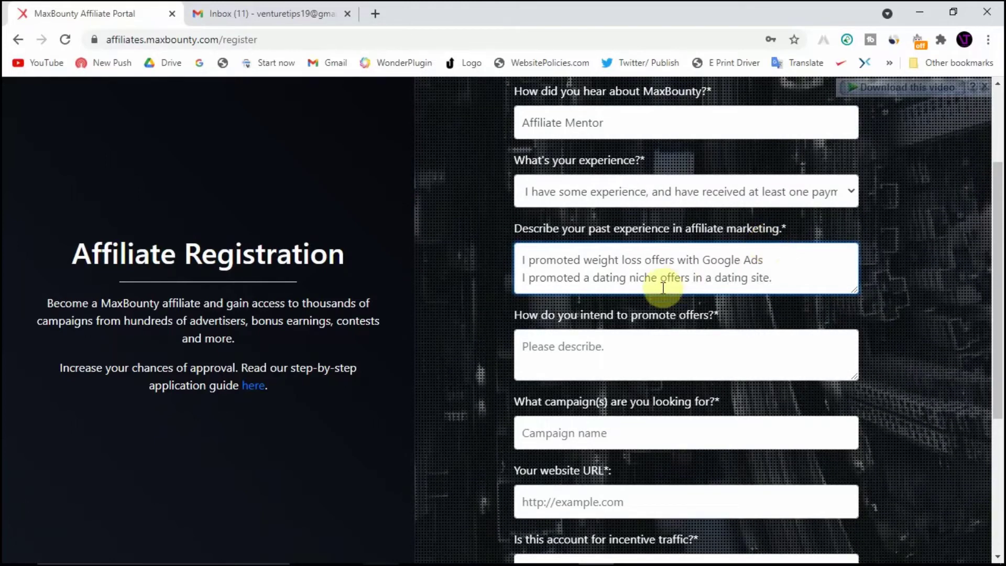
pyautogui.scroll(-1, 658, 286)
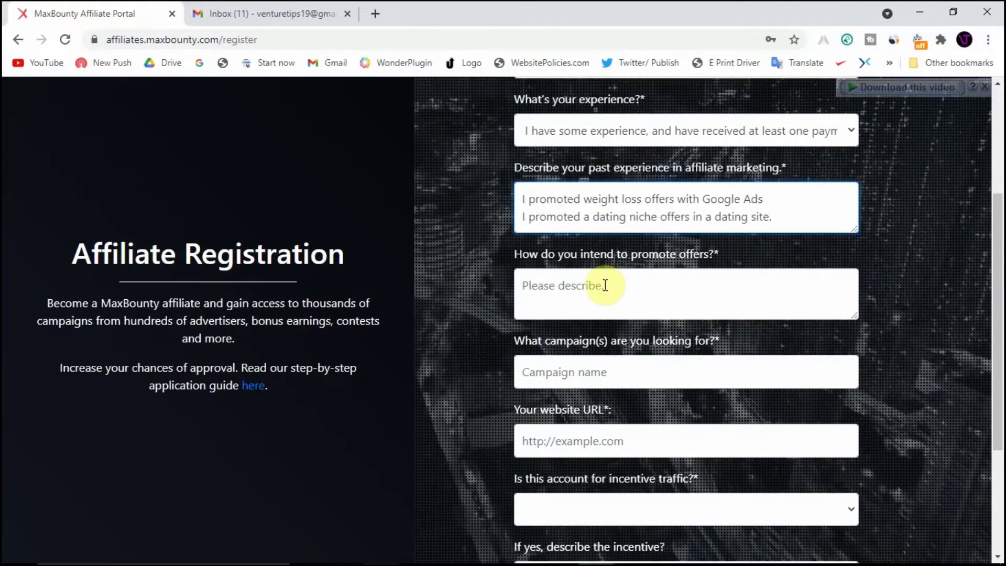
# Answer the promotion question with 'I intend to promote offers using Google Ads.' and a matching Bing Ads line
pyautogui.click(605, 286)
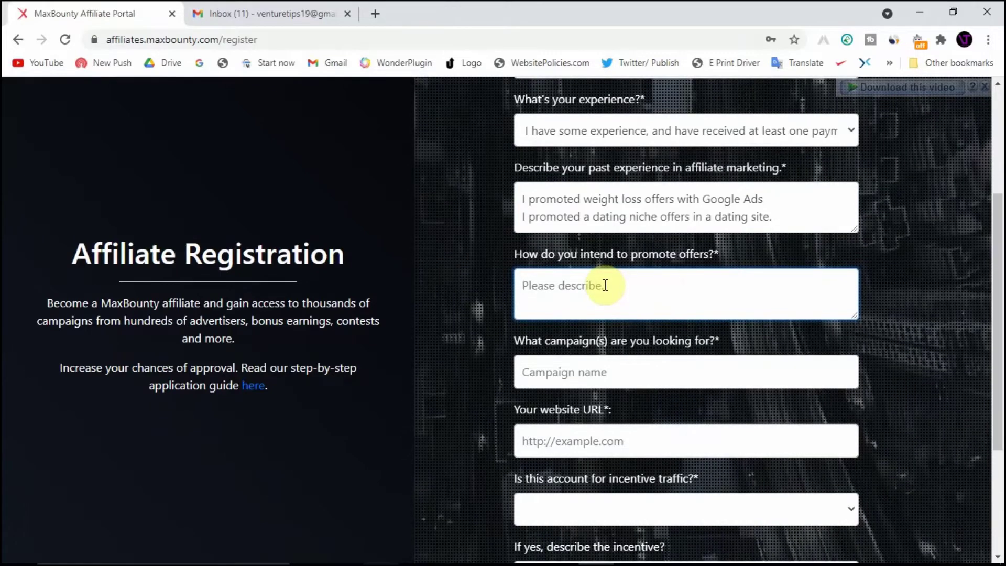
pyautogui.write('I in')
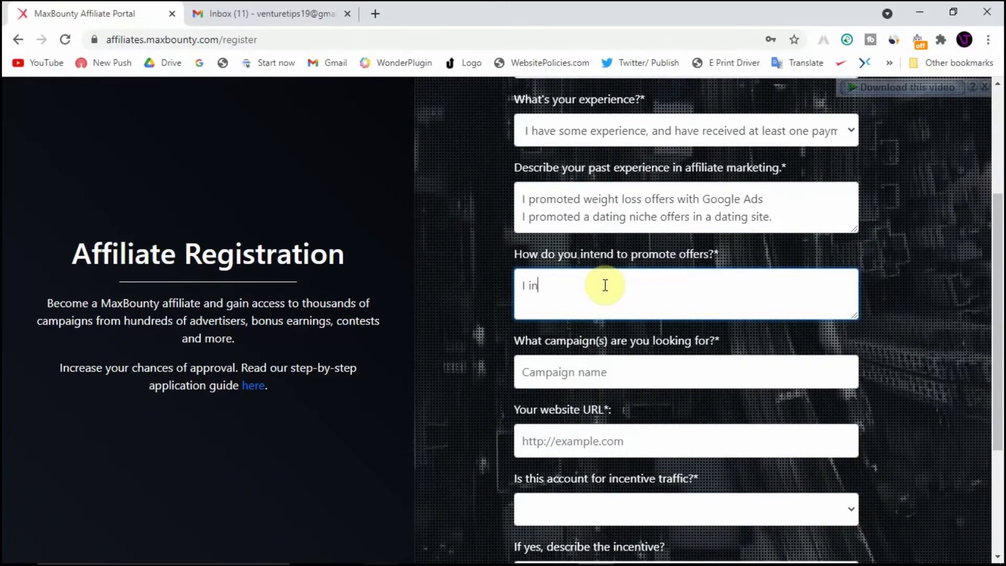
pyautogui.write('ten')
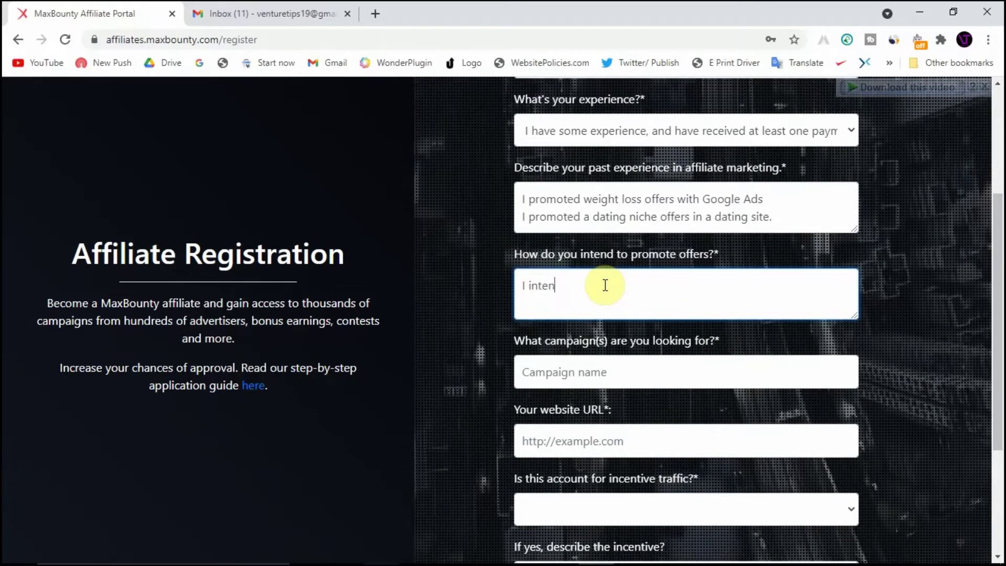
pyautogui.write('d to promote offers')
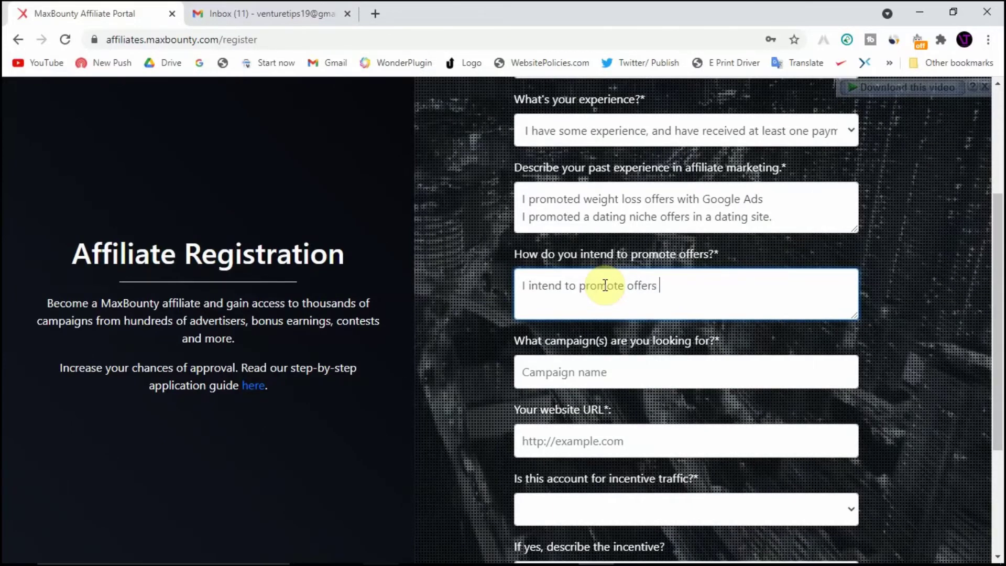
pyautogui.write(' using ')
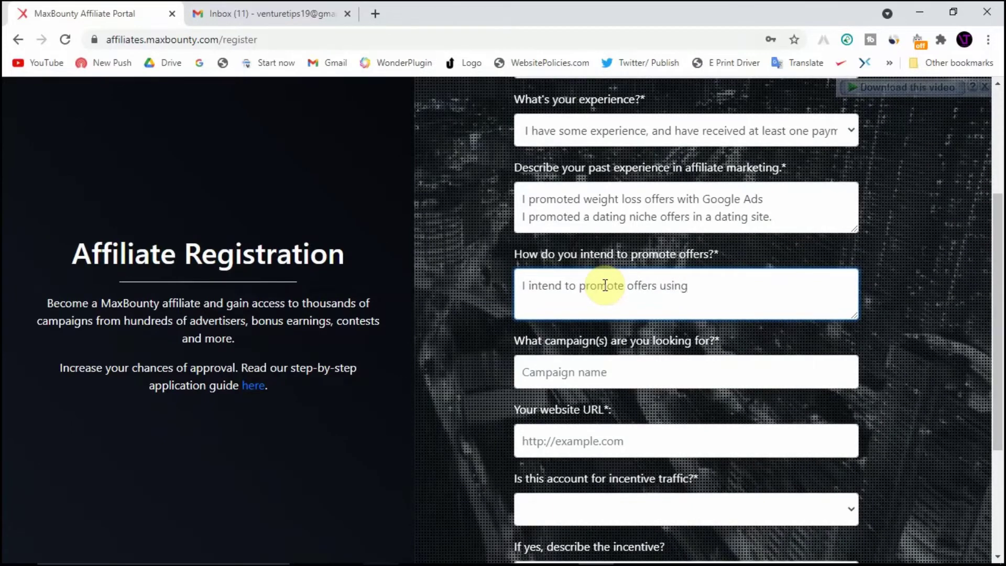
pyautogui.write('Googl')
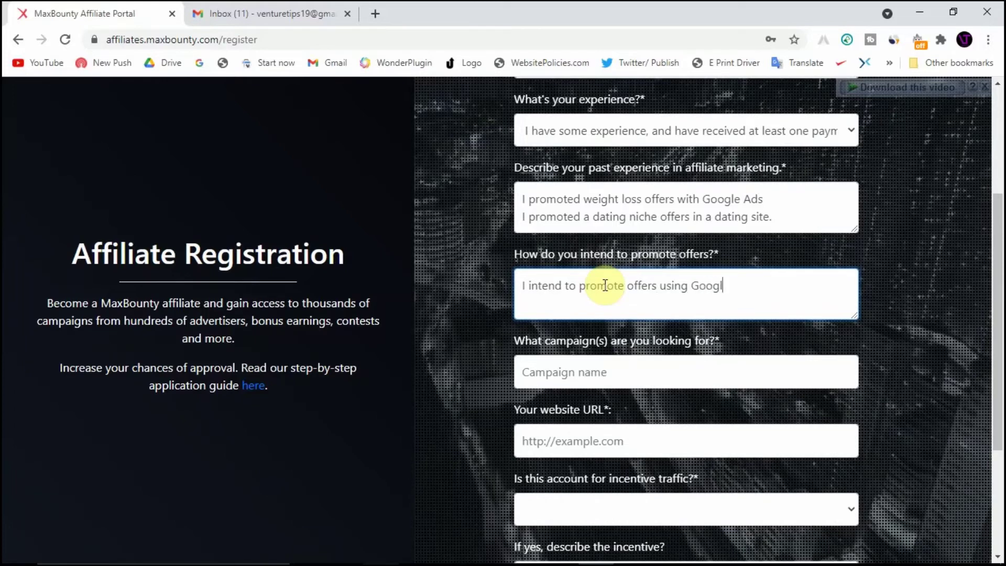
pyautogui.write('e Ad')
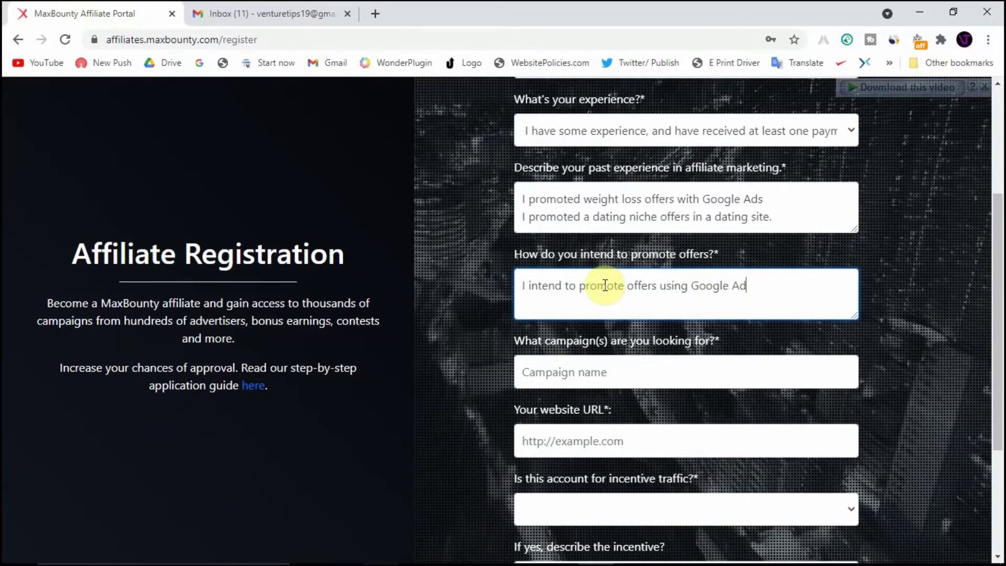
pyautogui.write('s.')
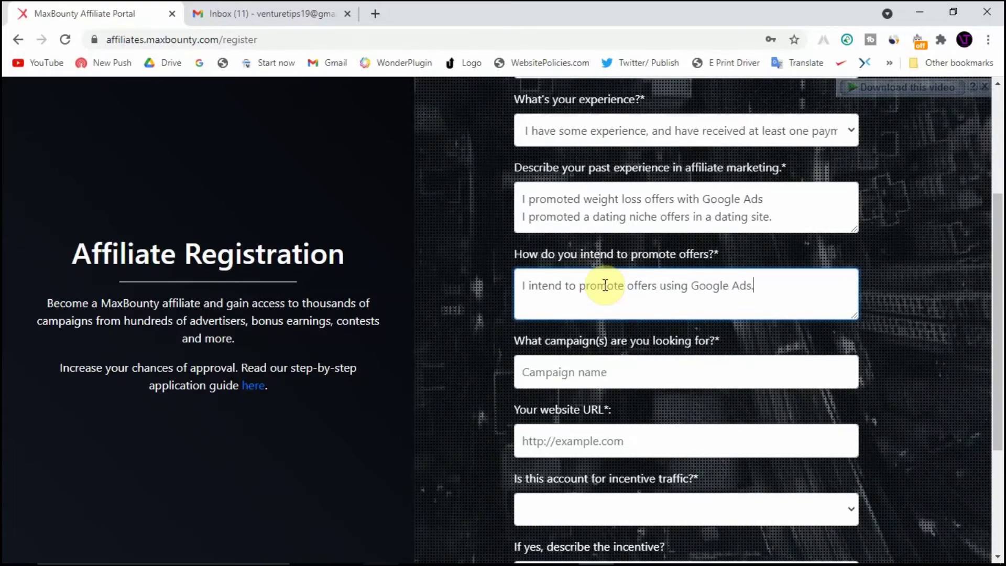
pyautogui.press('Return')
pyautogui.write('I')
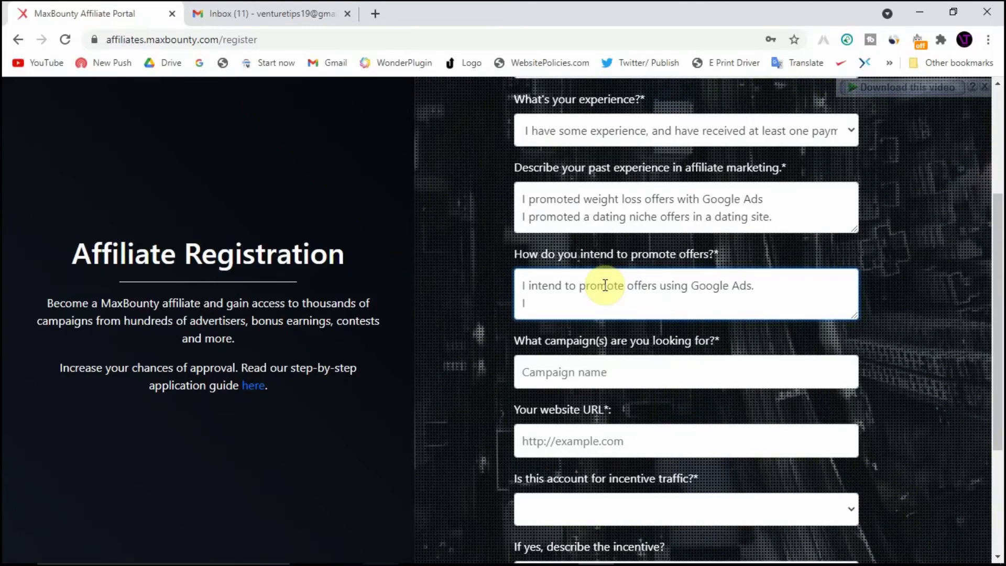
pyautogui.write(' i')
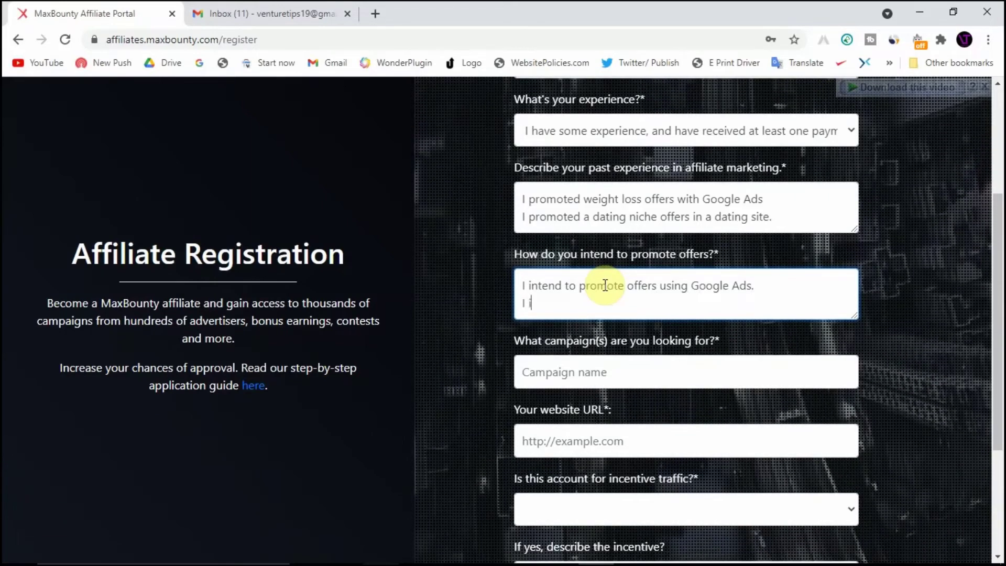
pyautogui.write('ntend')
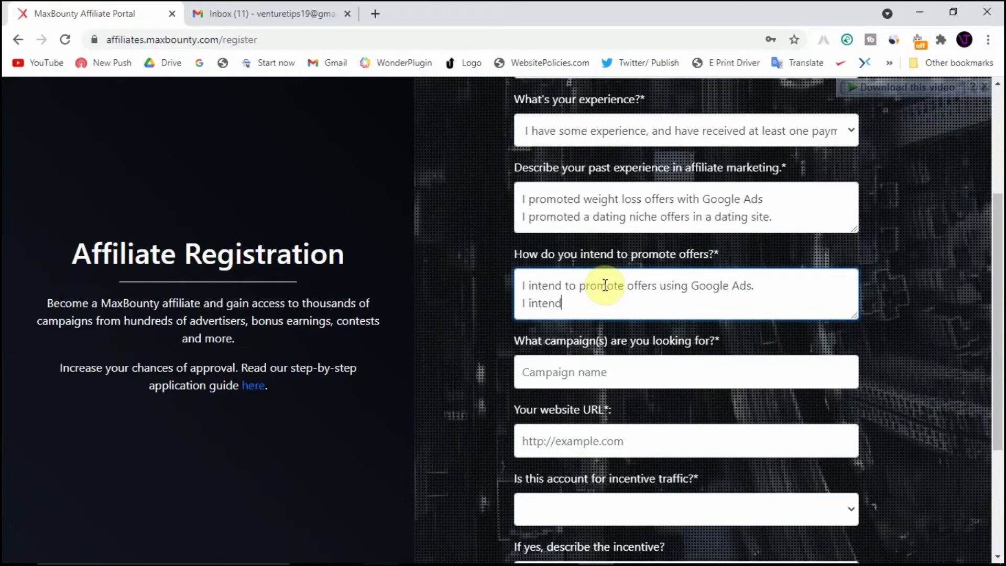
pyautogui.write(' to pto')
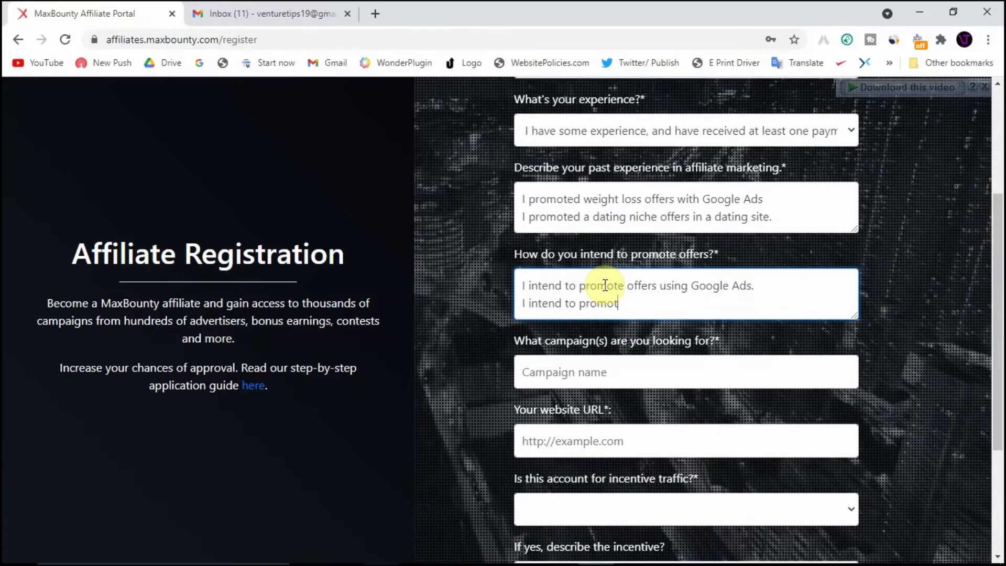
pyautogui.write('mote o')
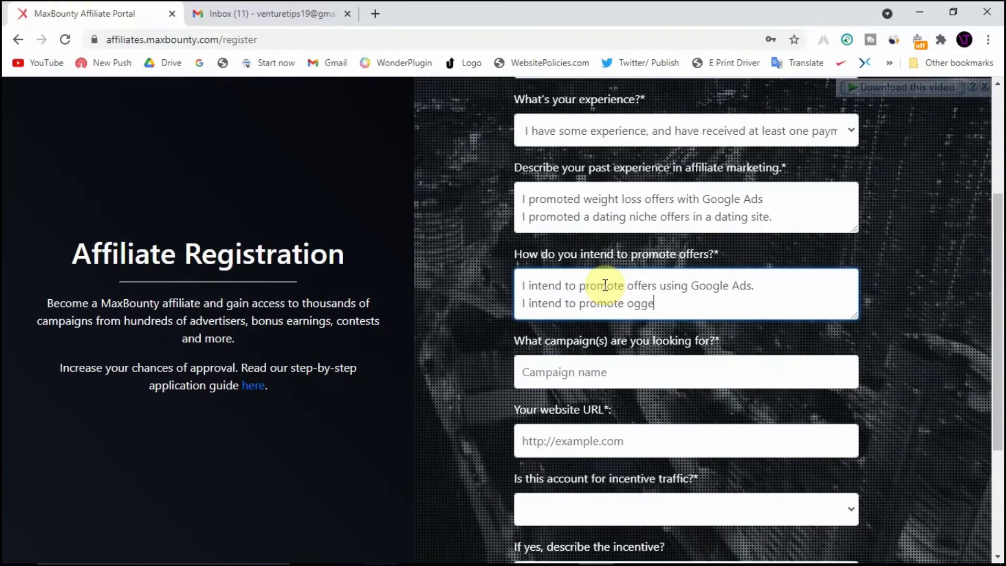
pyautogui.write('ffe')
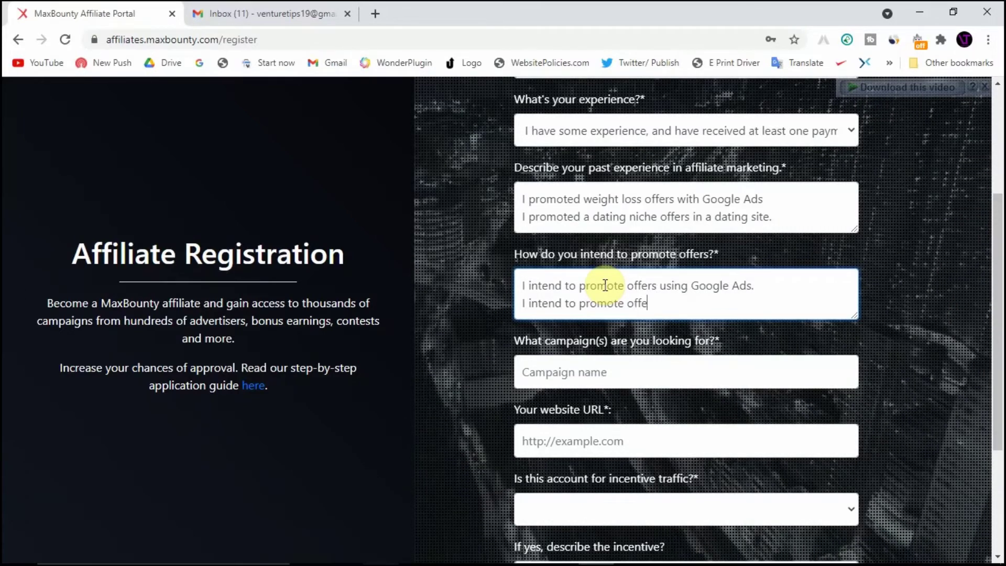
pyautogui.write('rs using')
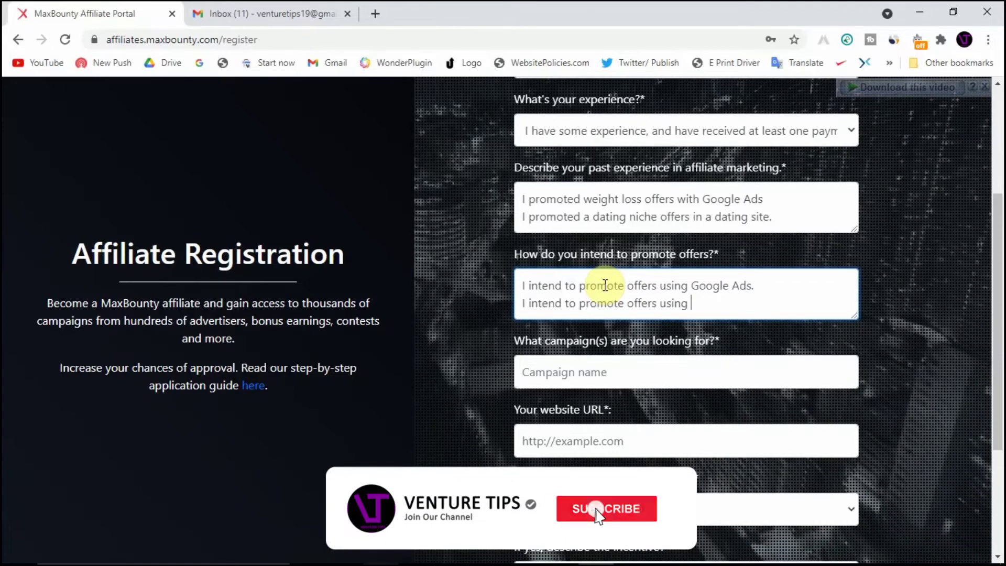
pyautogui.write(' Bing A')
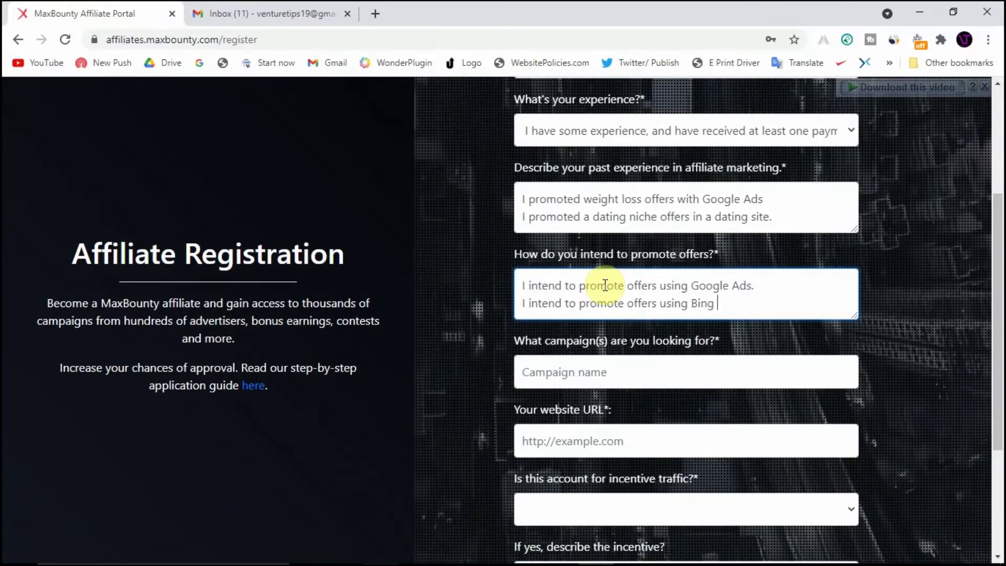
pyautogui.write('ds.')
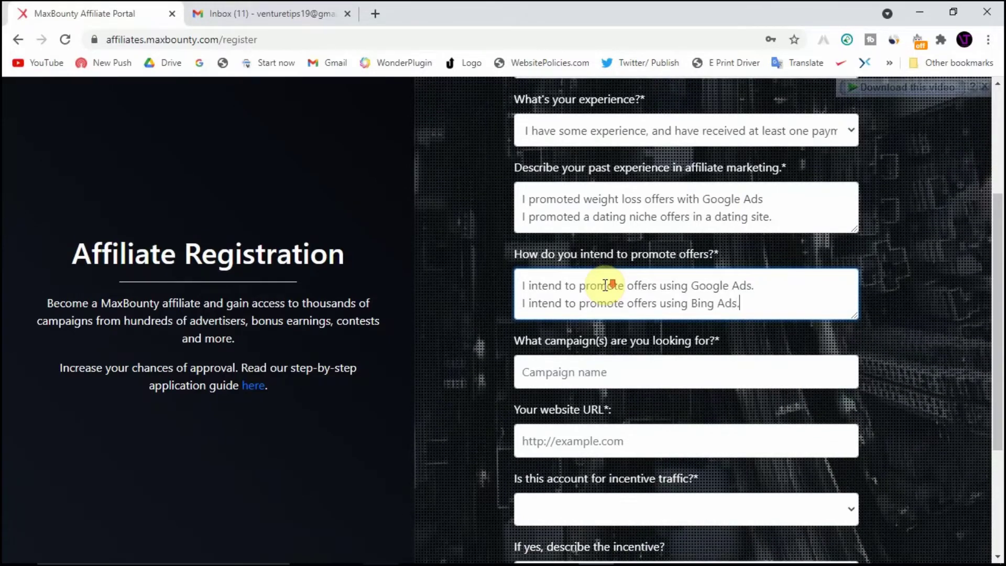
pyautogui.scroll(-1, 605, 285)
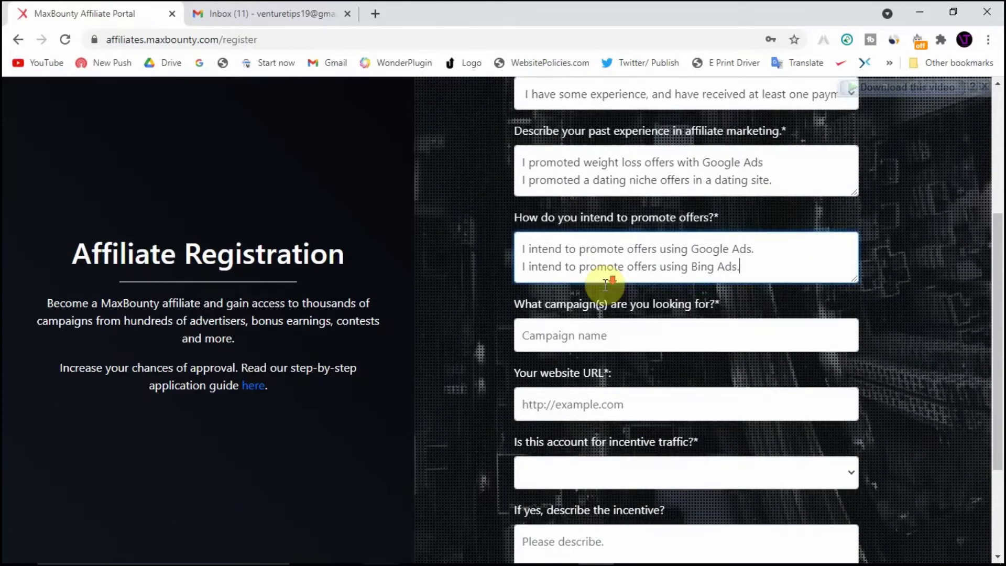
pyautogui.scroll(-1, 604, 286)
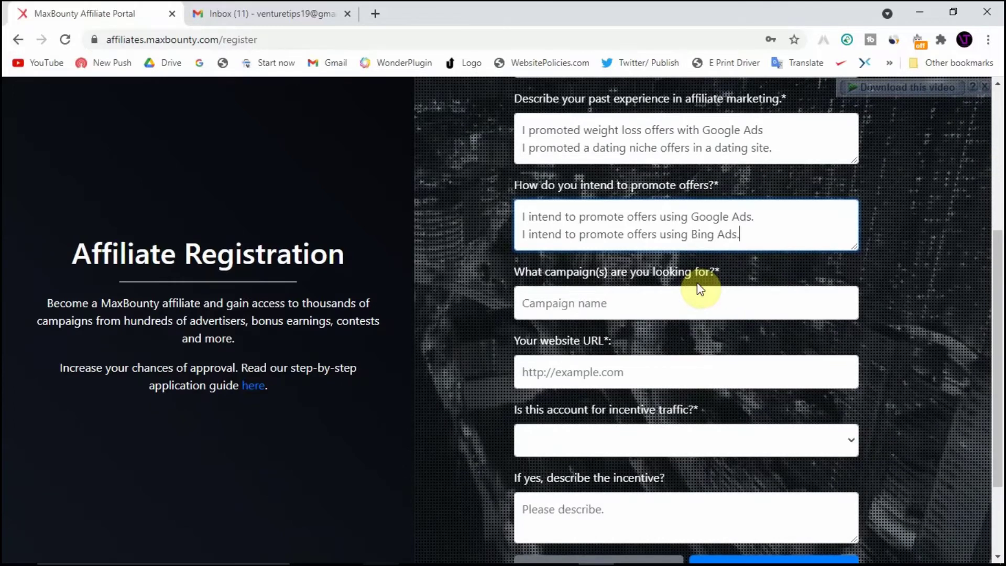
pyautogui.click(676, 301)
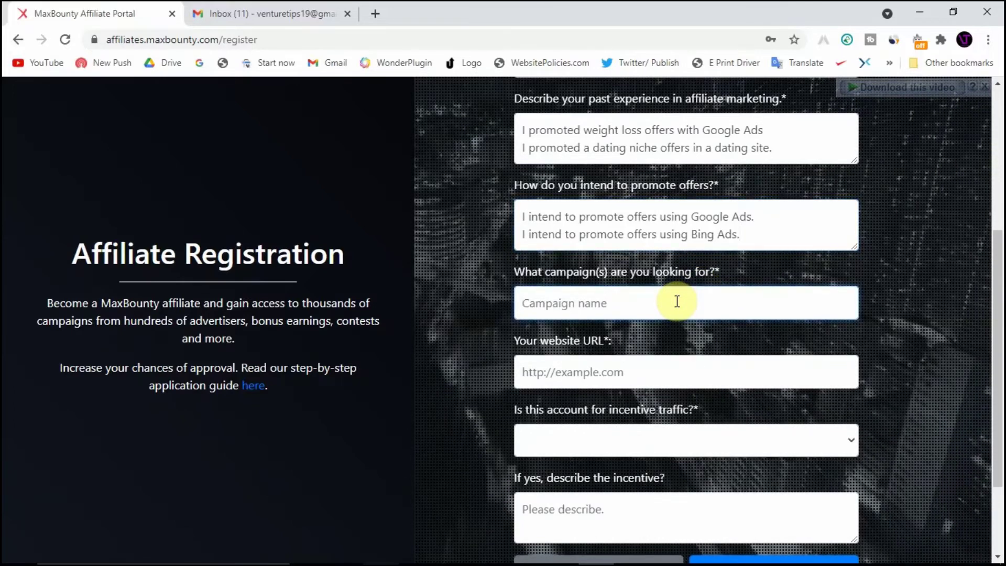
# Enter 'Beauty, Weight Loss and Dating niche' as the wanted campaigns
pyautogui.write('Beau')
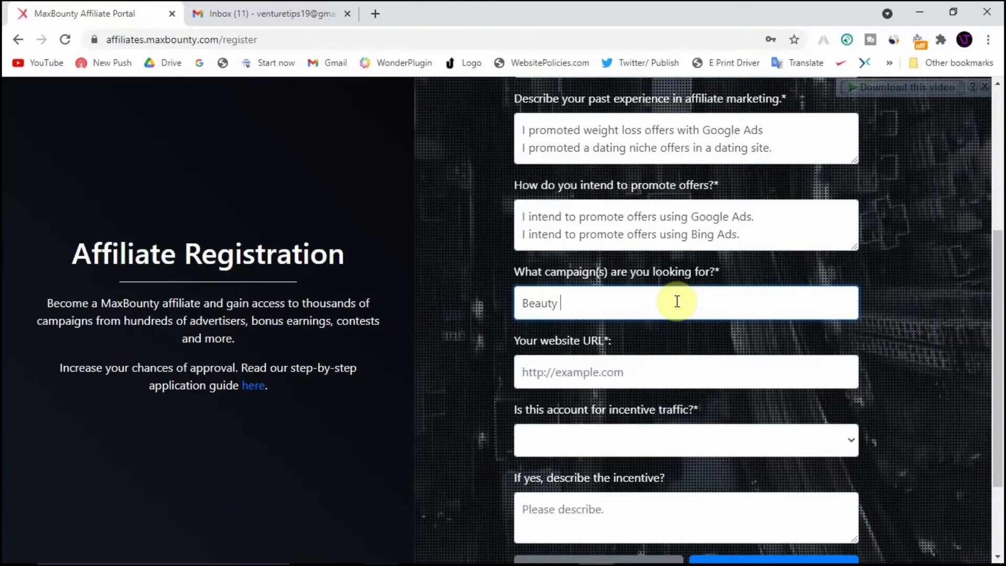
pyautogui.write('ty')
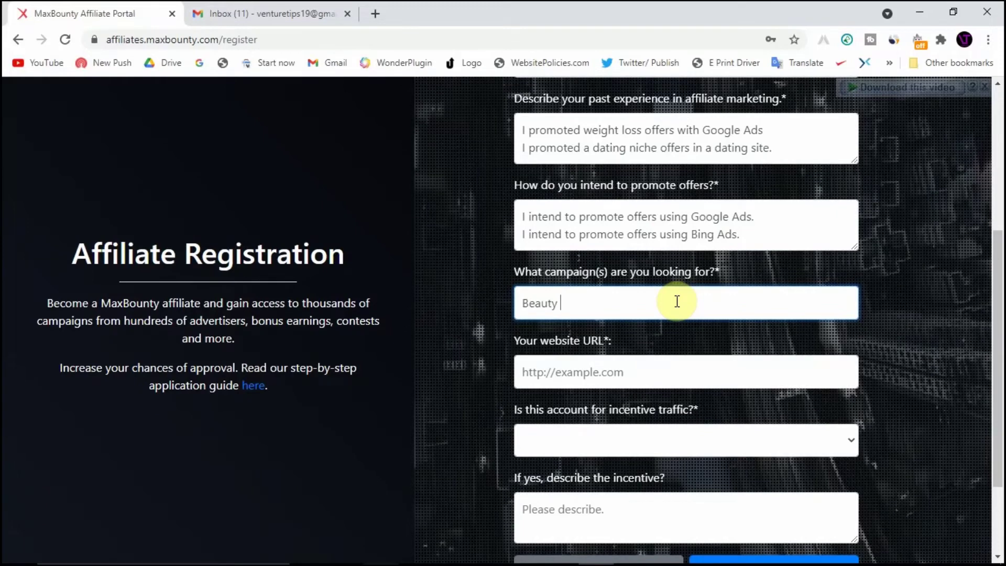
pyautogui.write(', We')
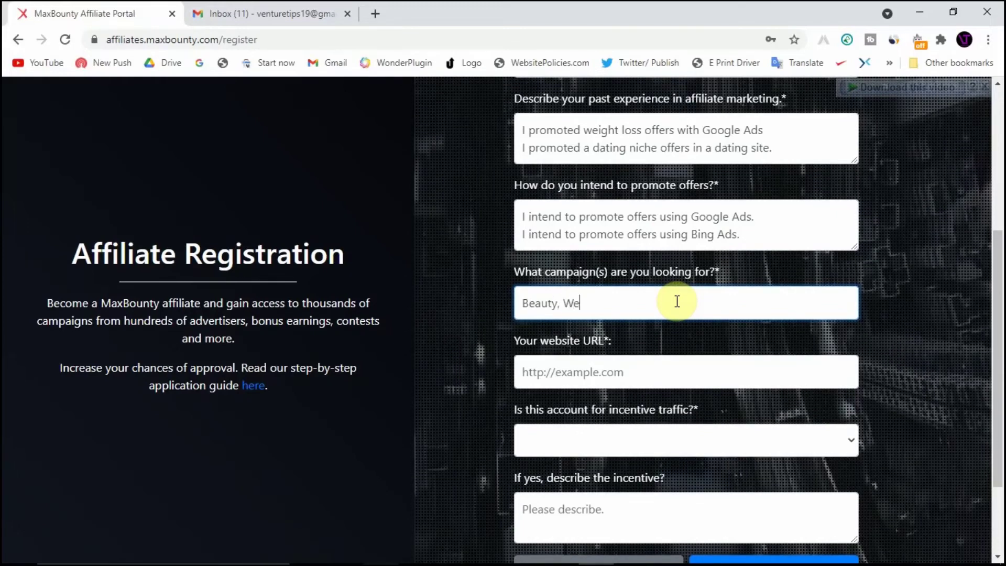
pyautogui.write('ight Loss')
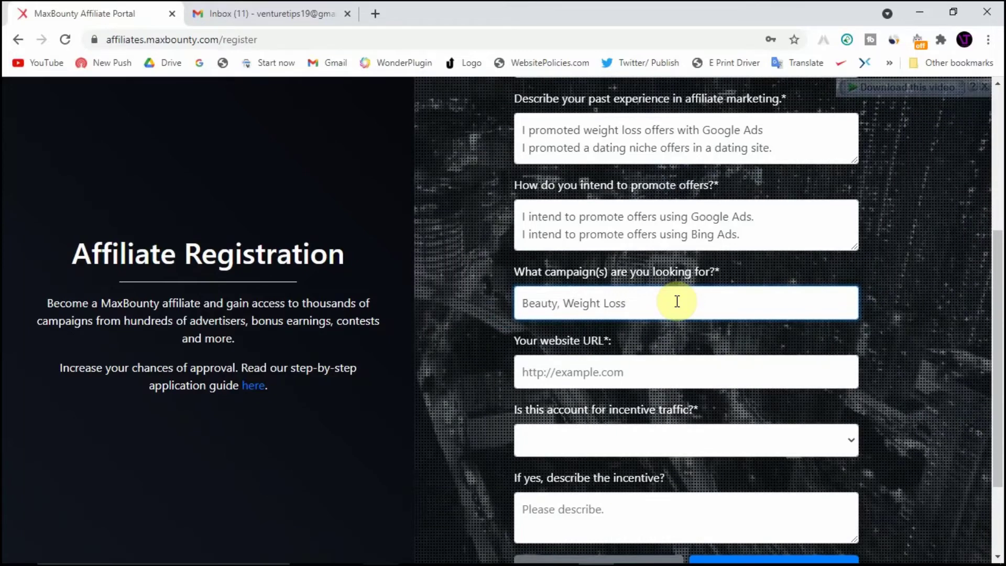
pyautogui.write(' and Dating')
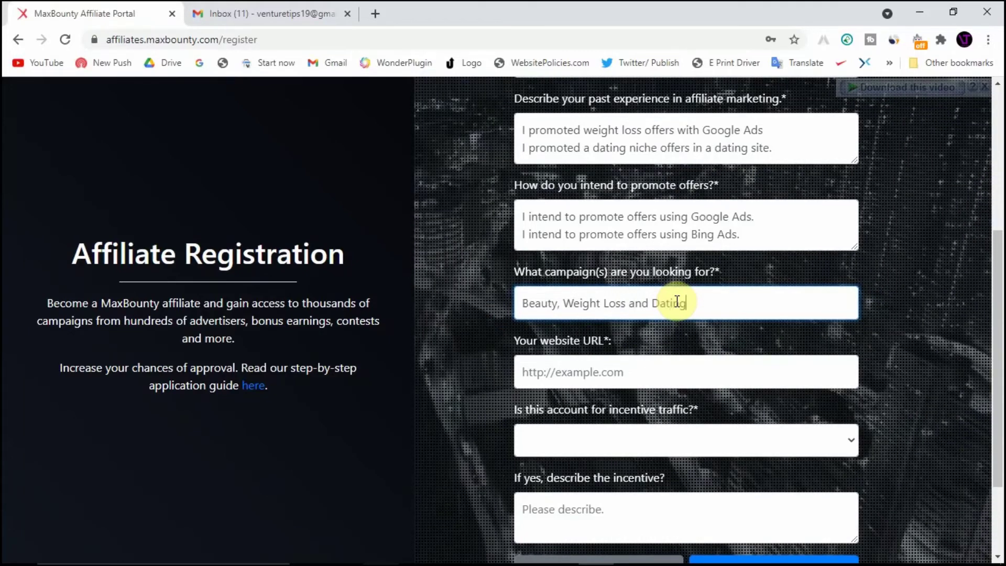
pyautogui.write(' niche')
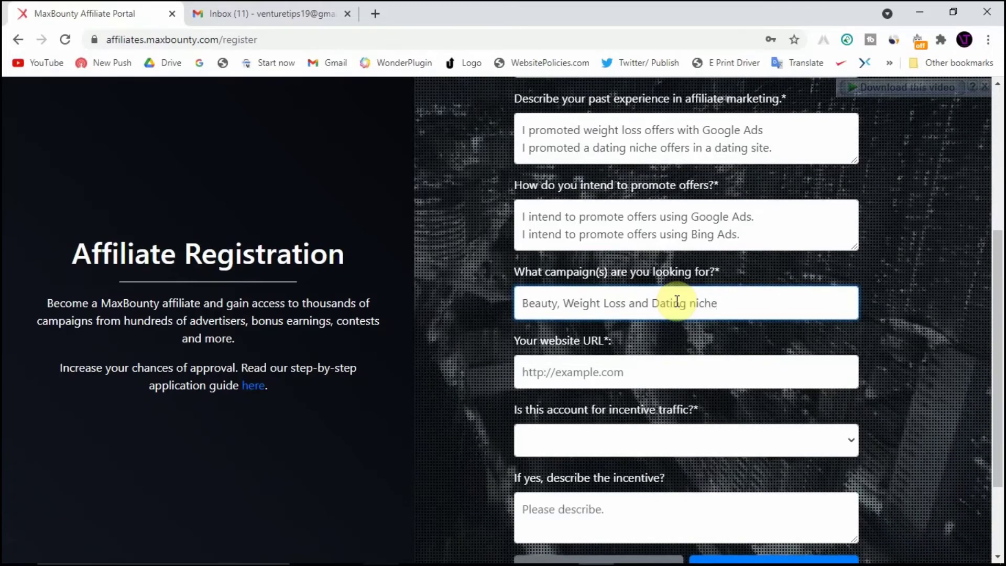
pyautogui.scroll(-1, 677, 302)
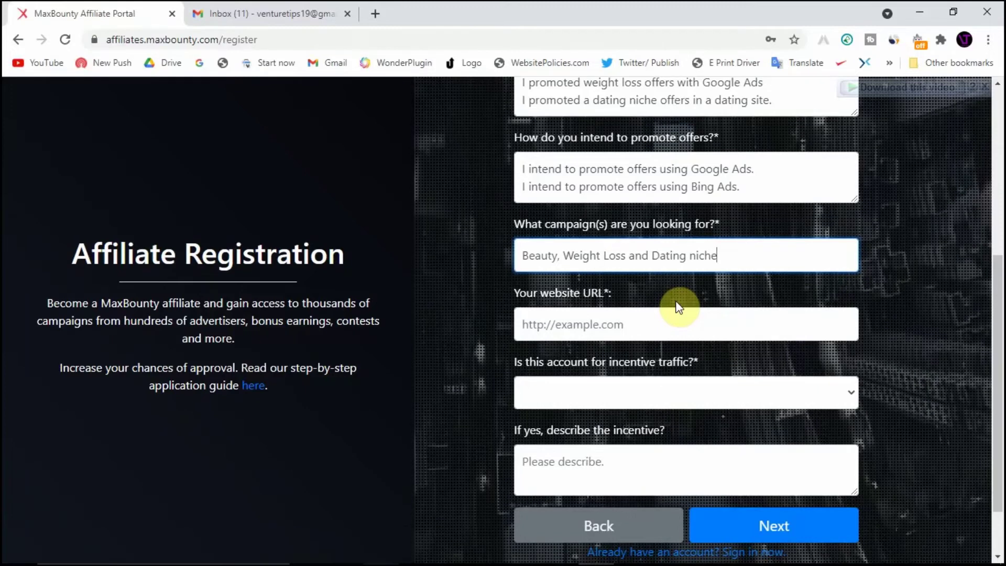
pyautogui.scroll(-1, 678, 306)
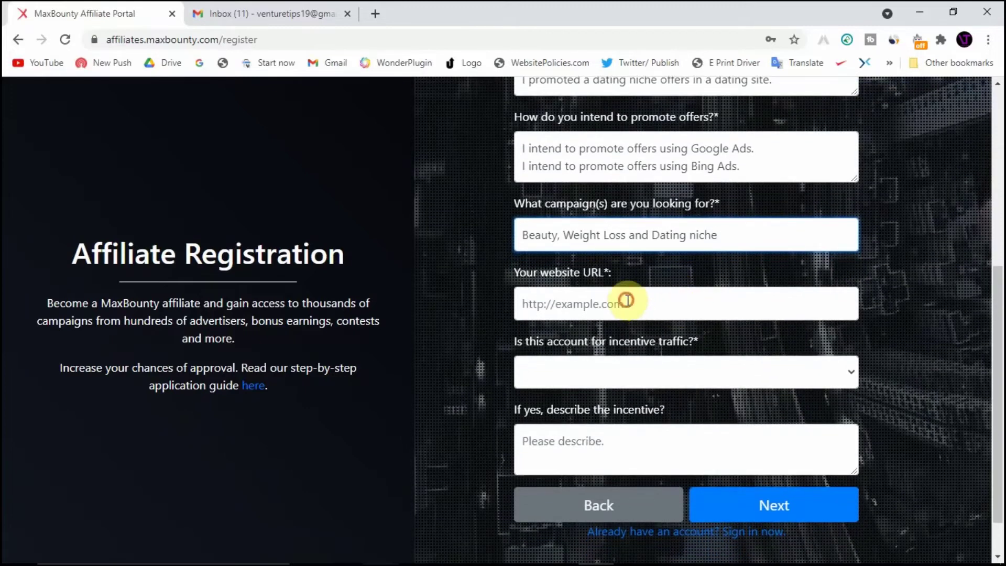
pyautogui.click(627, 301)
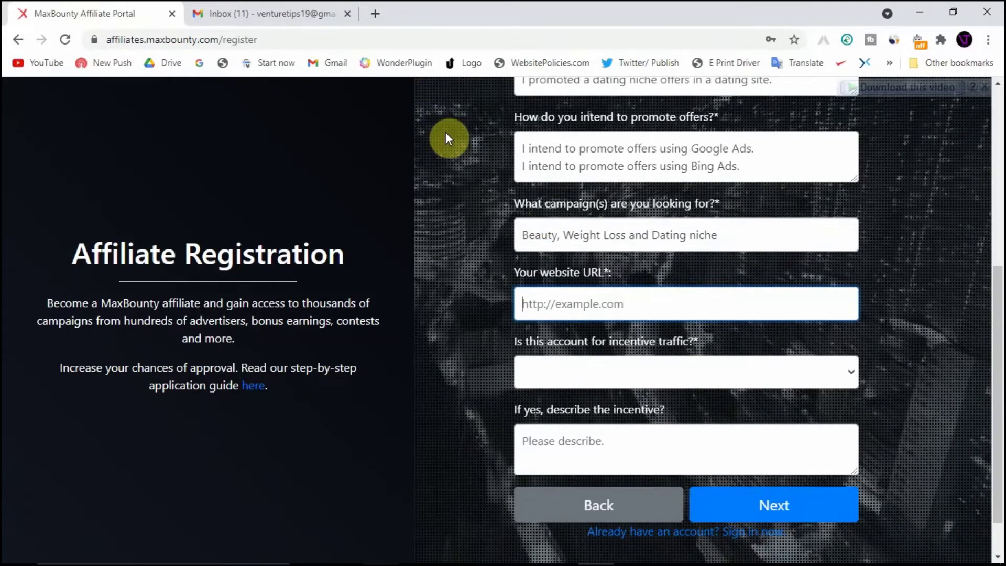
# Go to bluehost.com in a new Chrome tab
pyautogui.click(375, 24)
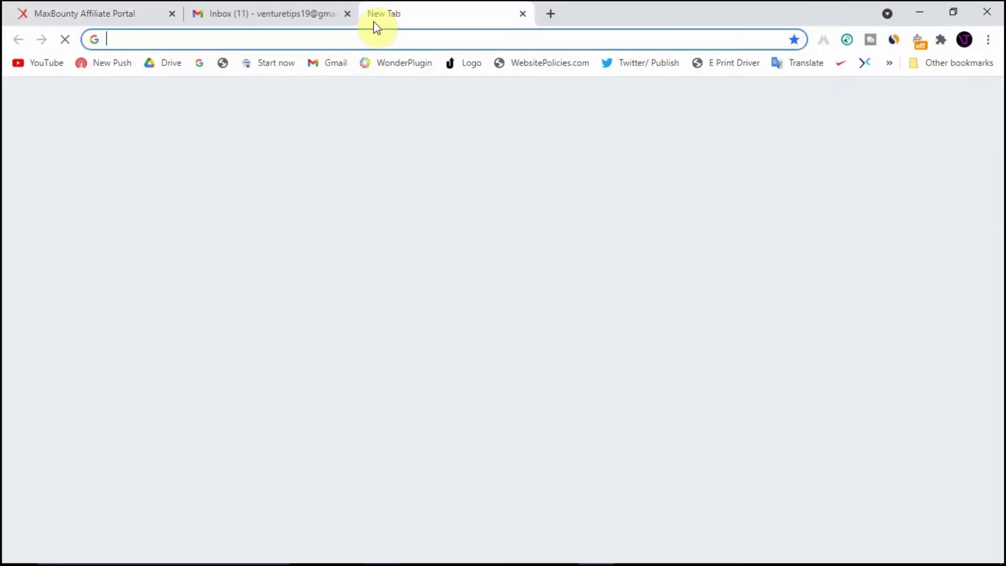
pyautogui.write('bluehost.com')
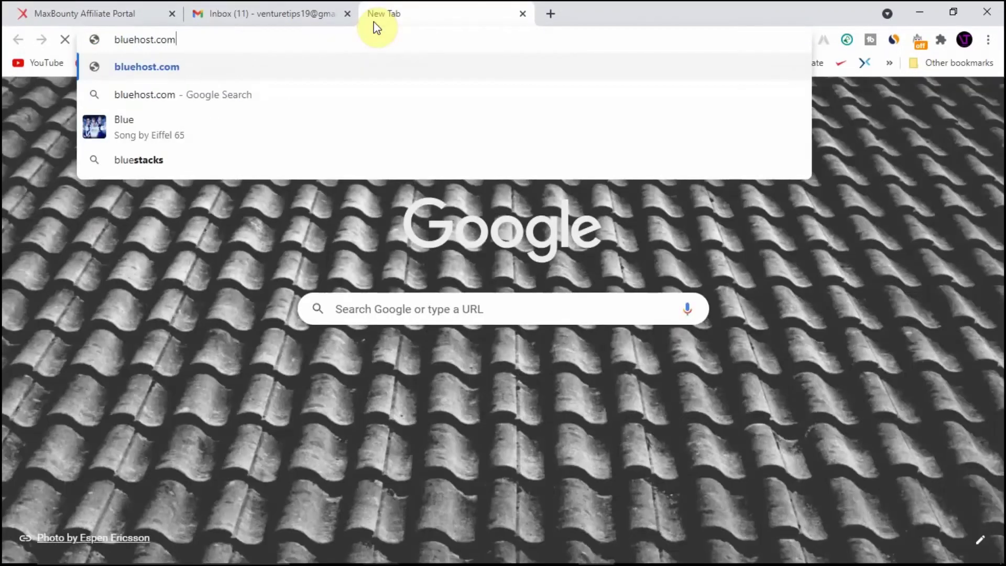
pyautogui.press('Return')
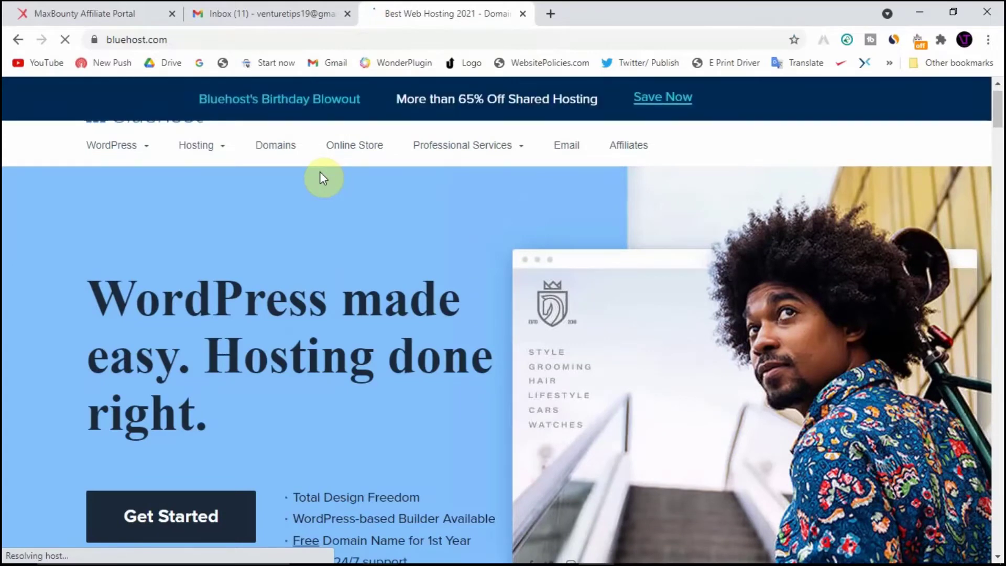
# Scroll through the Bluehost home page, then switch to the Gmail inbox
pyautogui.scroll(-2, 320, 173)
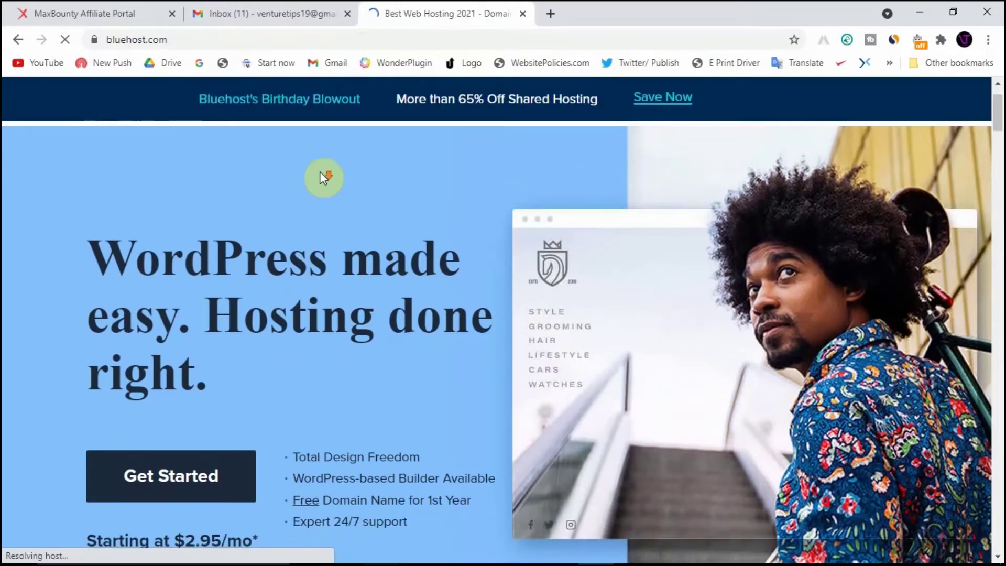
pyautogui.scroll(-2, 321, 174)
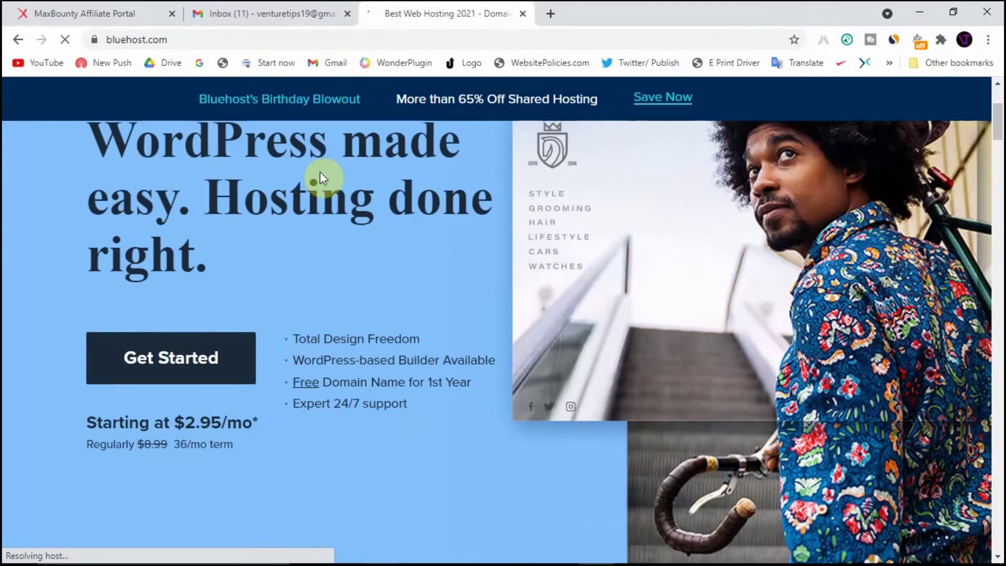
pyautogui.scroll(-2, 321, 173)
pyautogui.scroll(5, 321, 171)
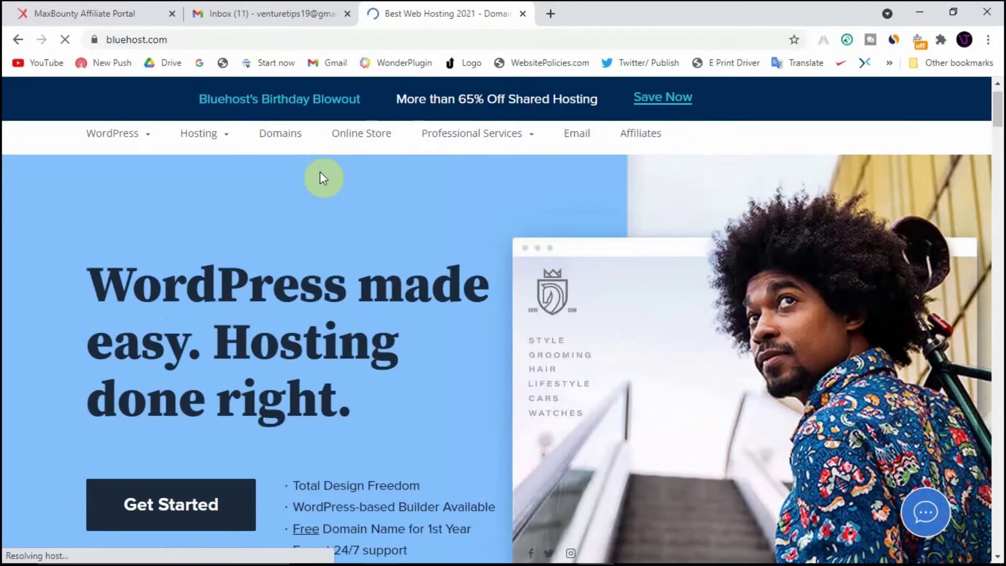
pyautogui.scroll(-5, 322, 178)
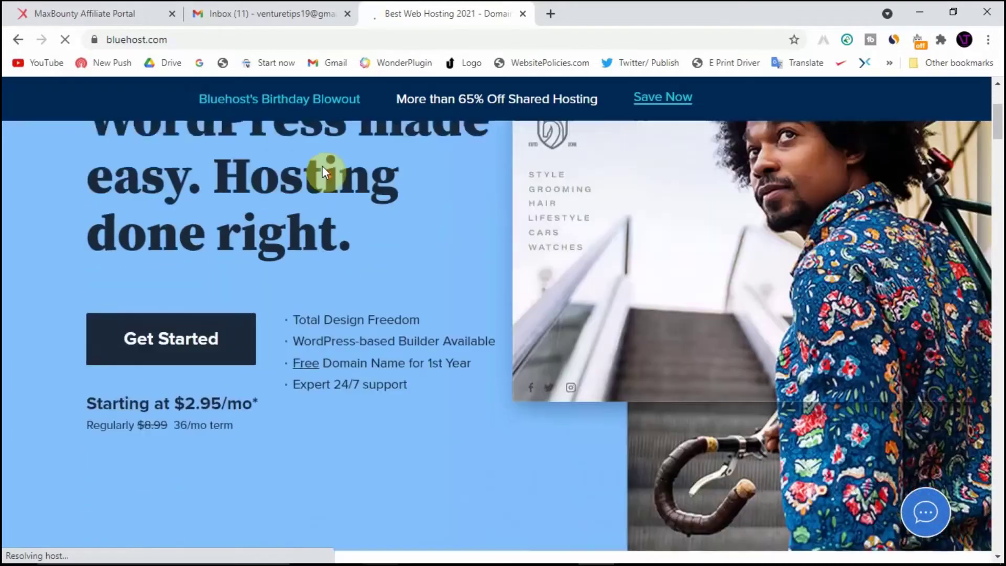
pyautogui.scroll(-1, 323, 166)
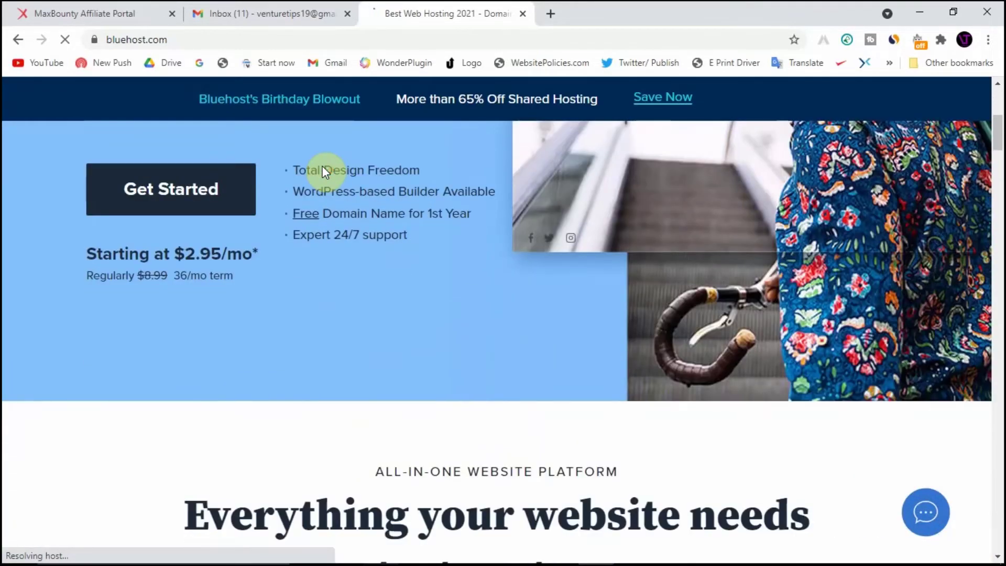
pyautogui.scroll(-1, 339, 264)
pyautogui.scroll(-4, 340, 265)
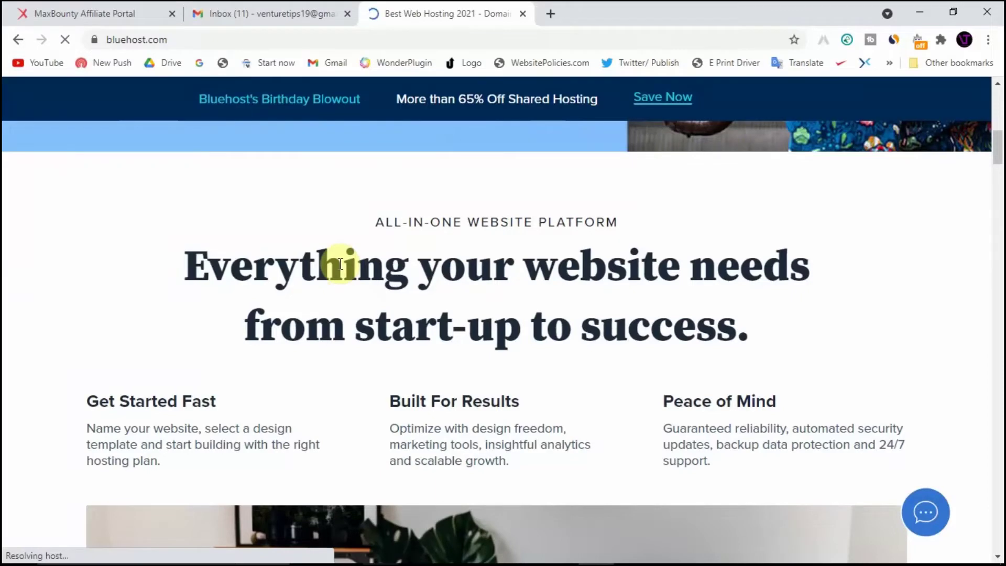
pyautogui.scroll(3, 340, 264)
pyautogui.scroll(9, 340, 264)
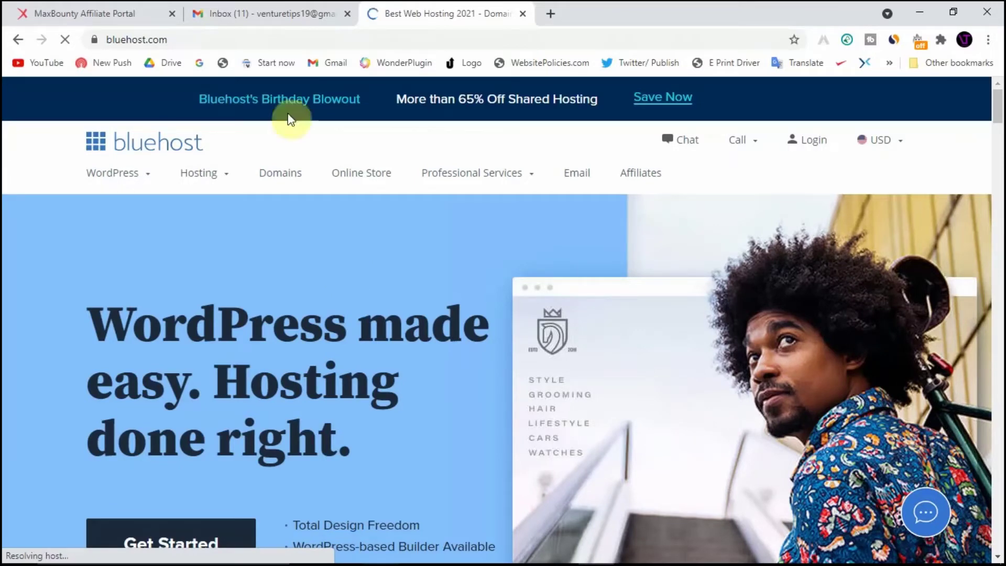
pyautogui.click(268, 7)
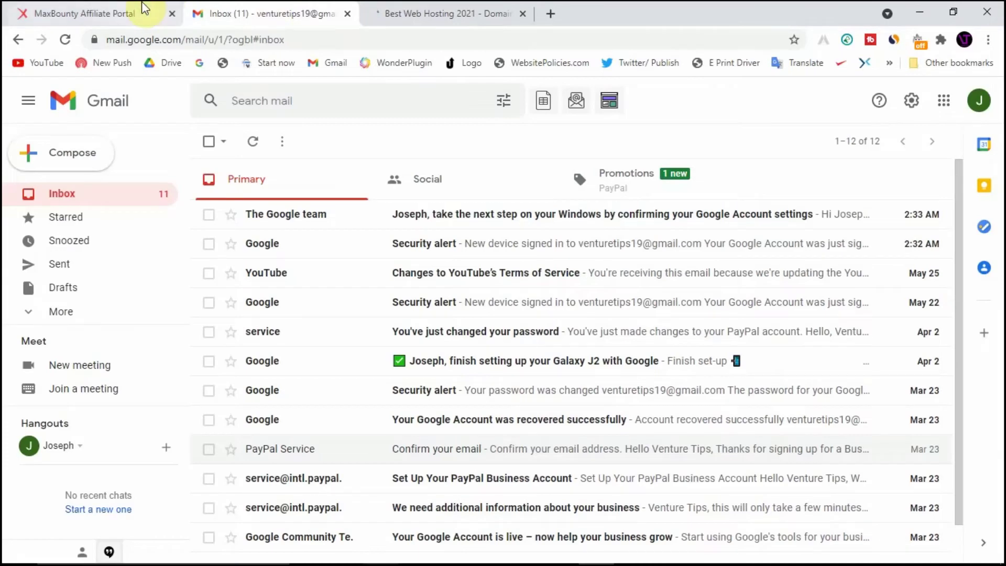
pyautogui.click(142, 7)
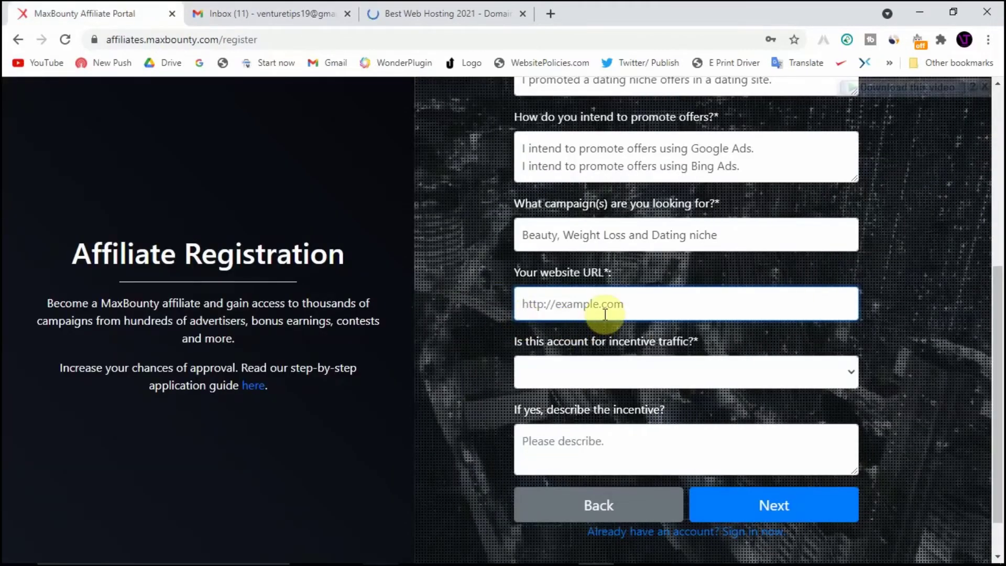
pyautogui.write('https')
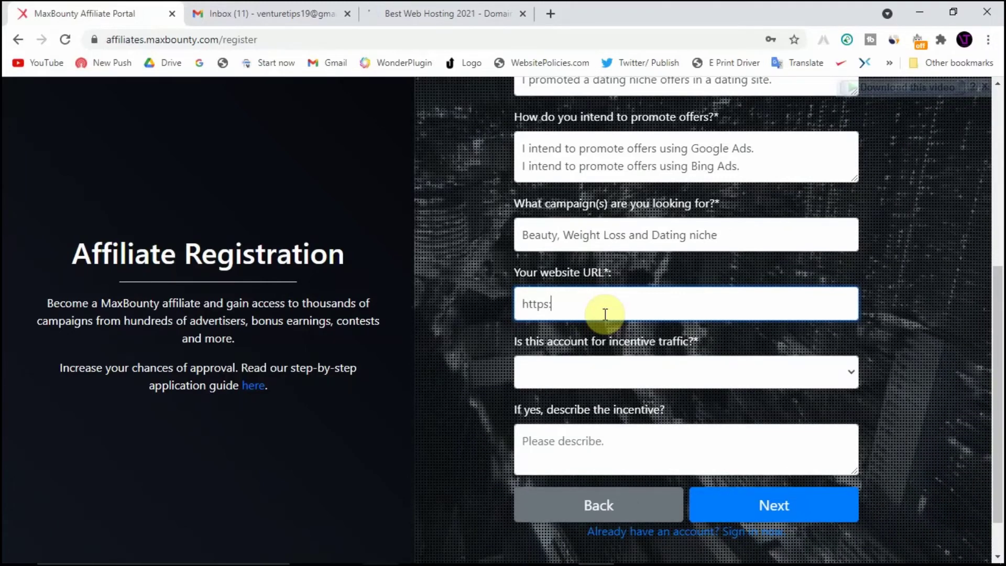
pyautogui.write('://www.aav')
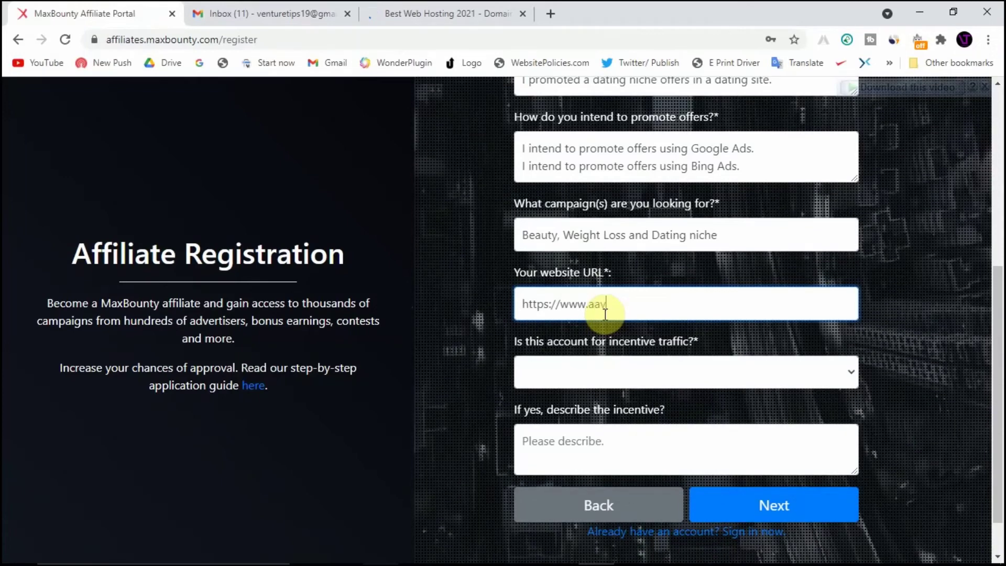
pyautogui.write('ehypes.co')
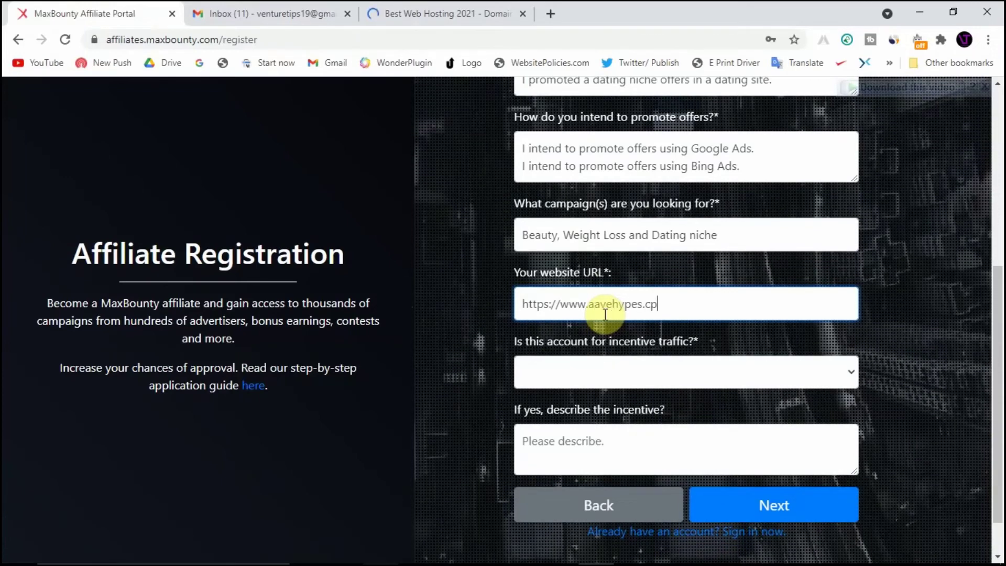
pyautogui.write('m')
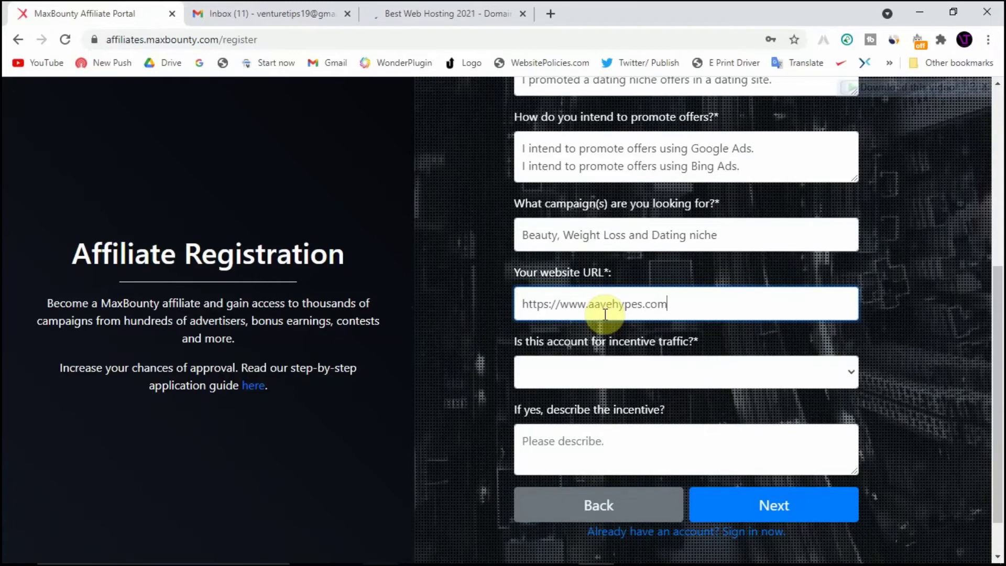
pyautogui.scroll(-1, 605, 314)
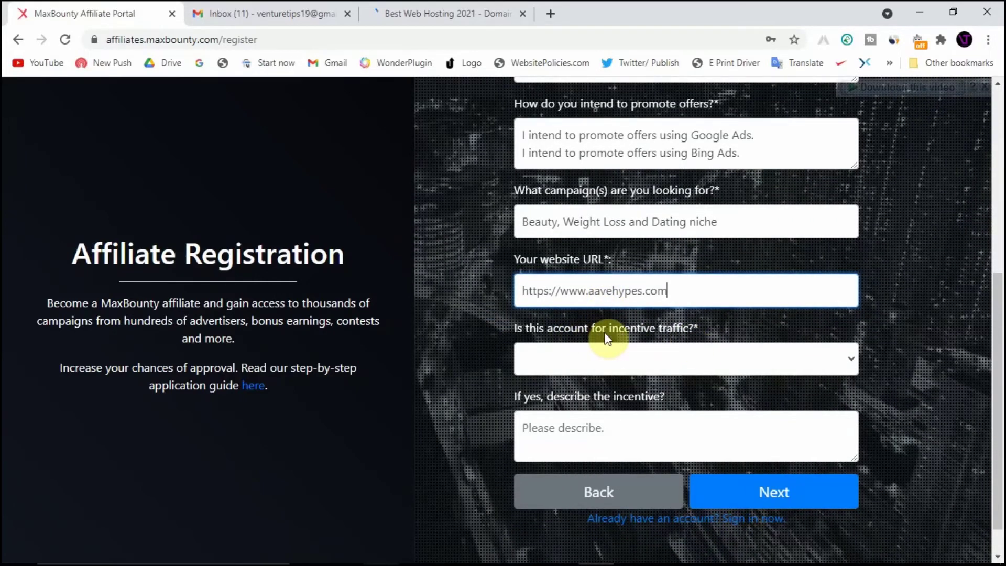
# Select No for incentive traffic and continue to the agreements step
pyautogui.click(645, 361)
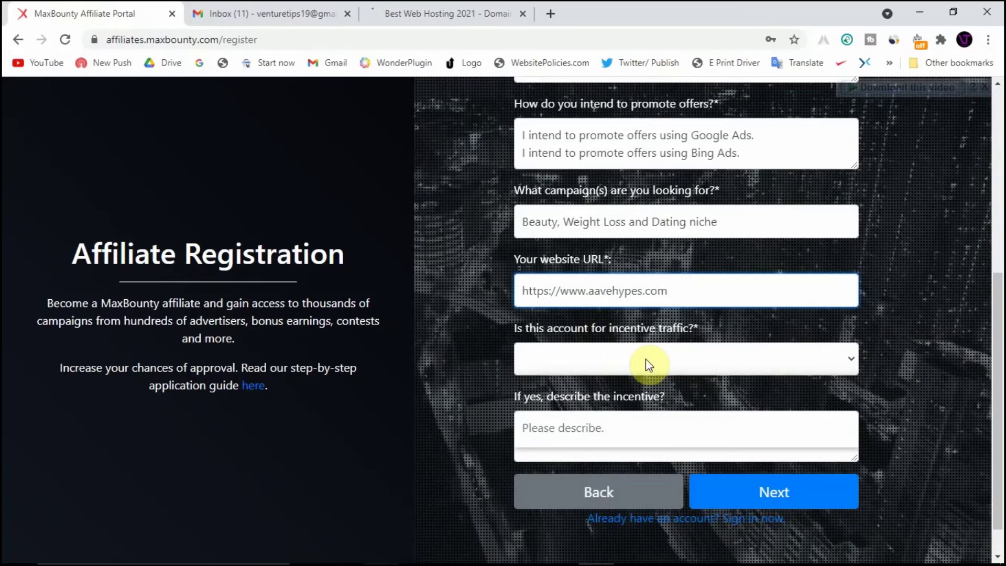
pyautogui.click(637, 414)
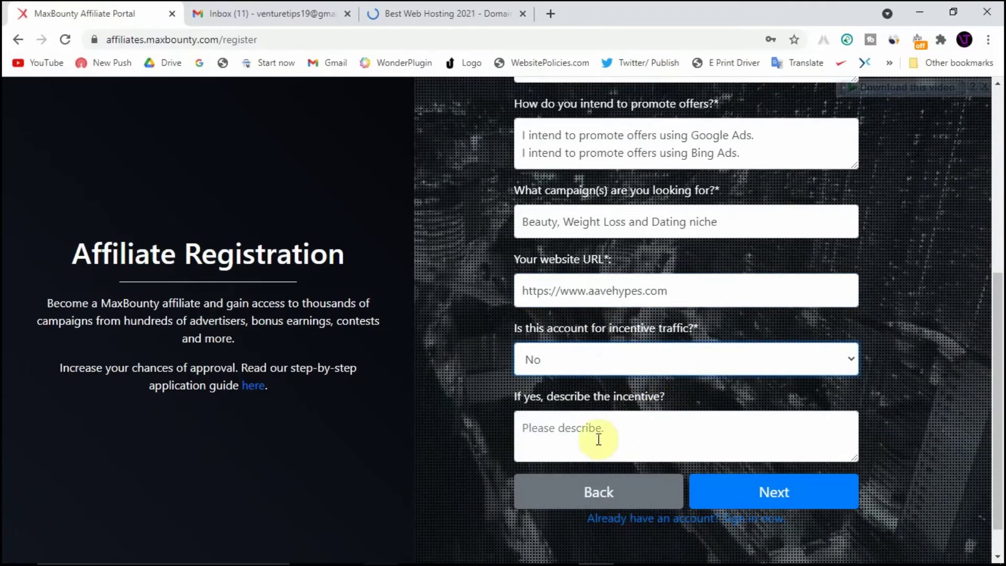
pyautogui.click(794, 501)
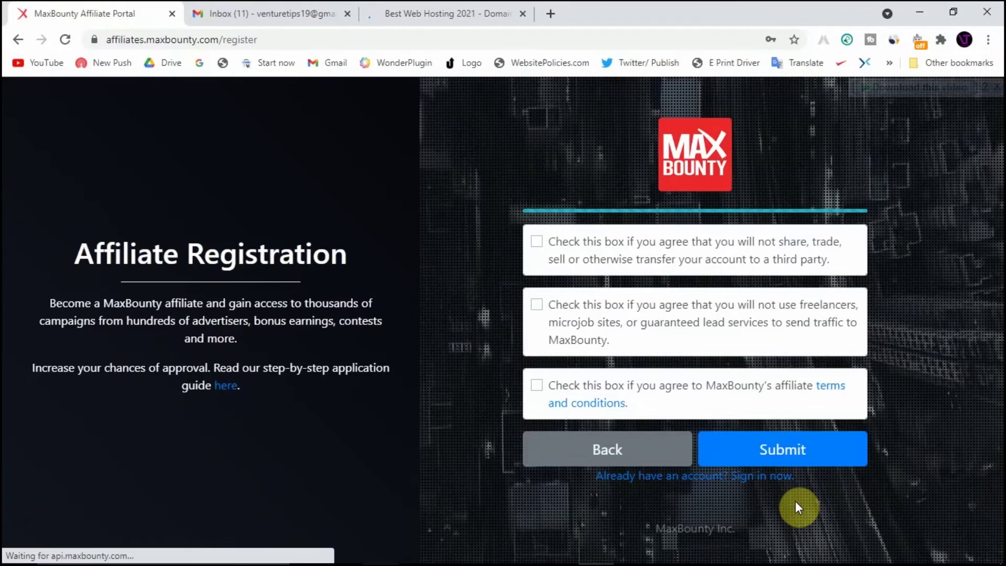
# Check the no-transfer, no-freelancers and terms agreements, then submit the registration
pyautogui.click(536, 241)
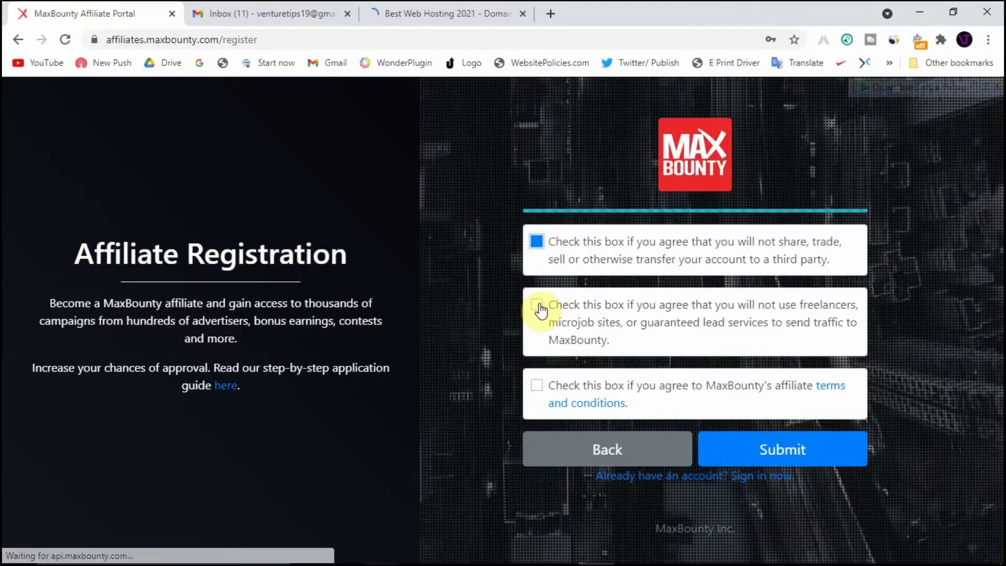
pyautogui.click(537, 305)
pyautogui.click(536, 386)
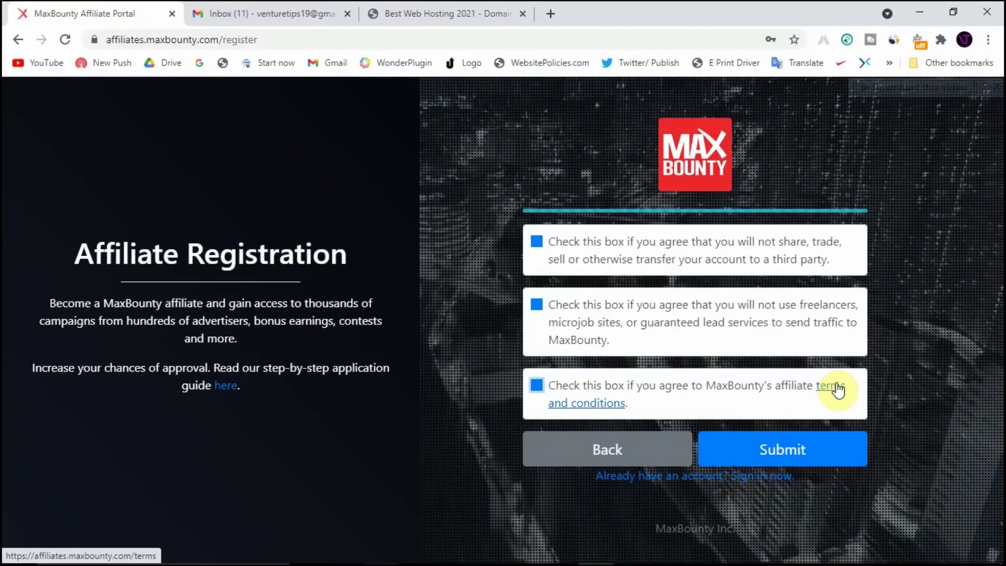
pyautogui.click(815, 459)
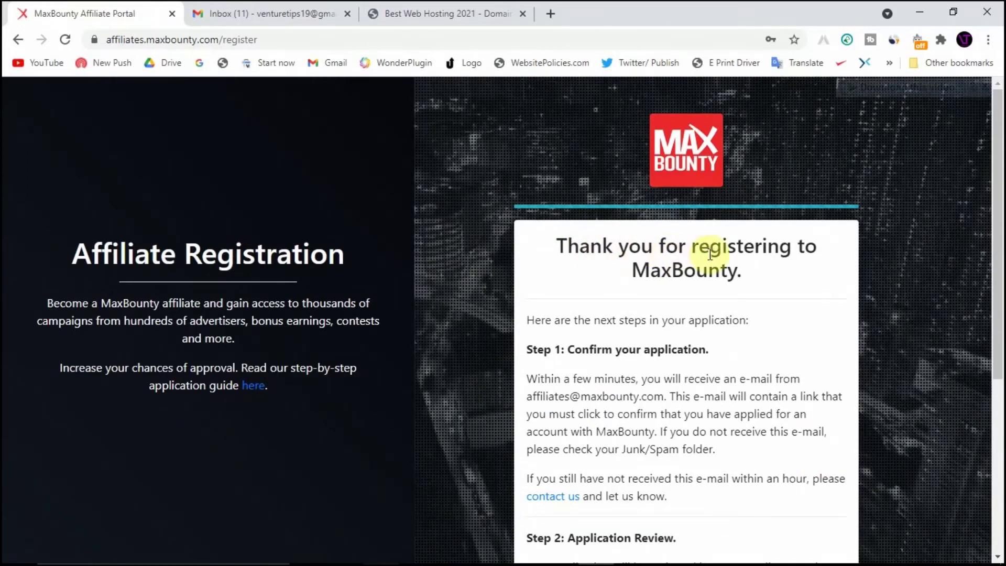
pyautogui.scroll(-1, 644, 263)
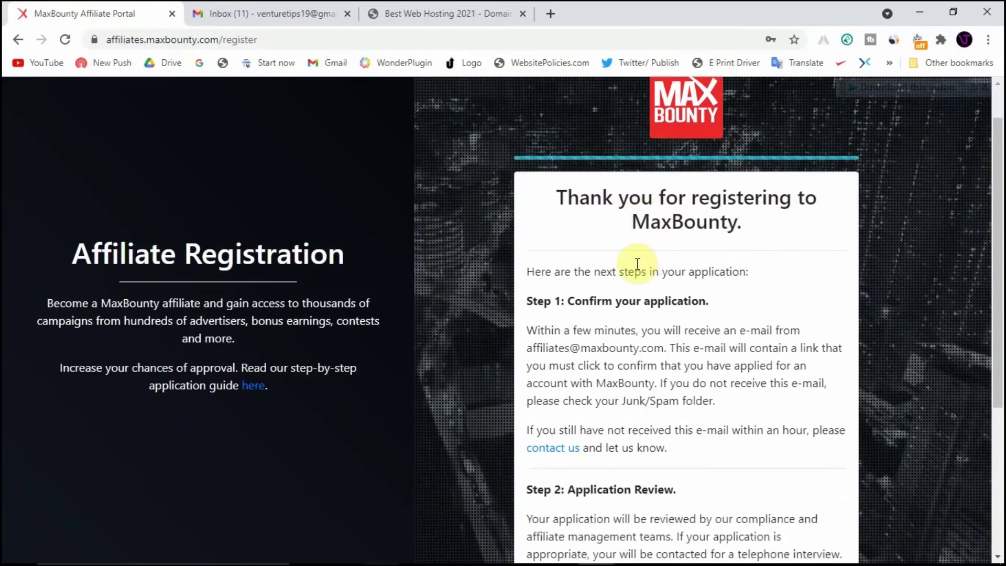
pyautogui.scroll(-1, 641, 258)
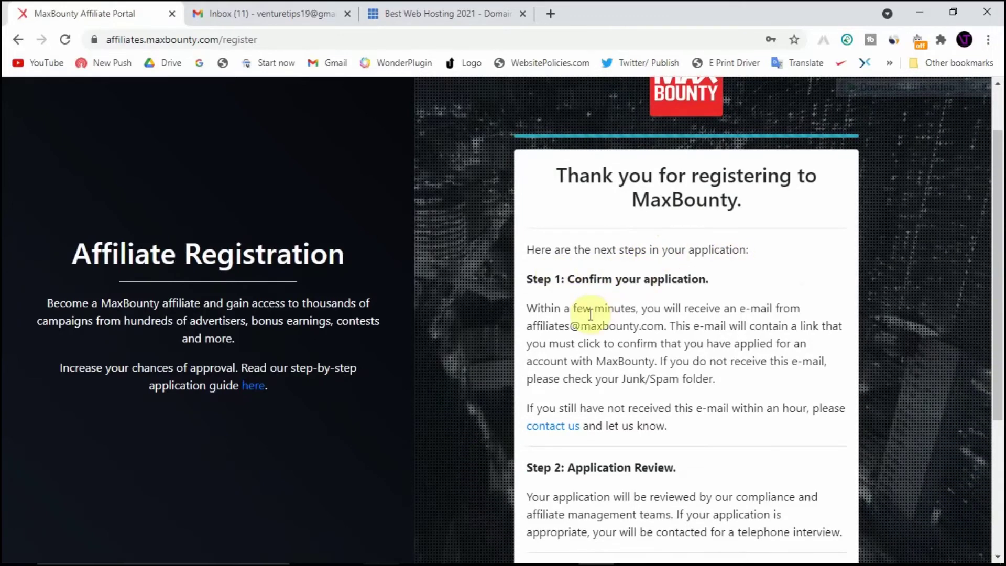
pyautogui.scroll(-1, 590, 313)
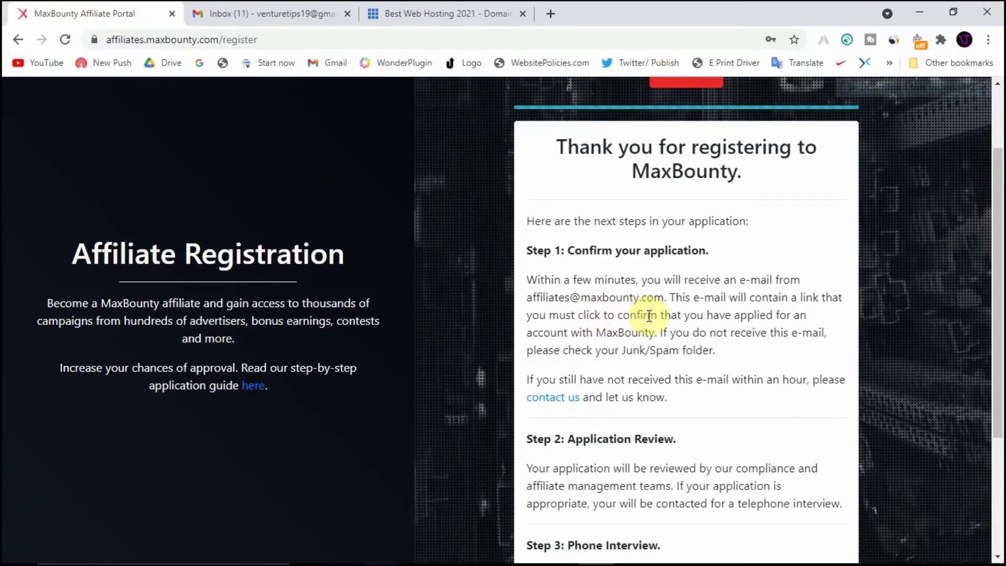
pyautogui.scroll(-2, 650, 315)
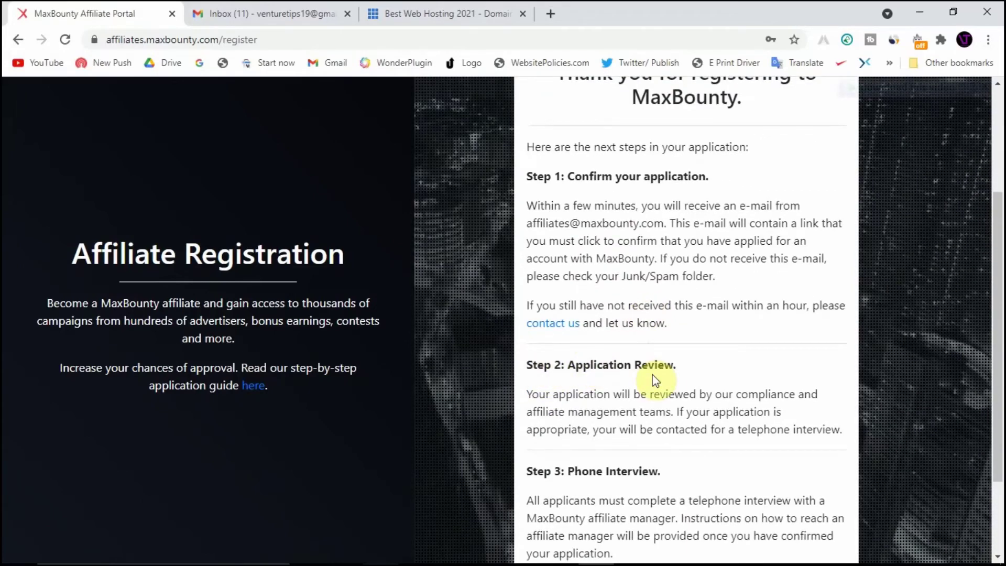
pyautogui.scroll(-1, 655, 378)
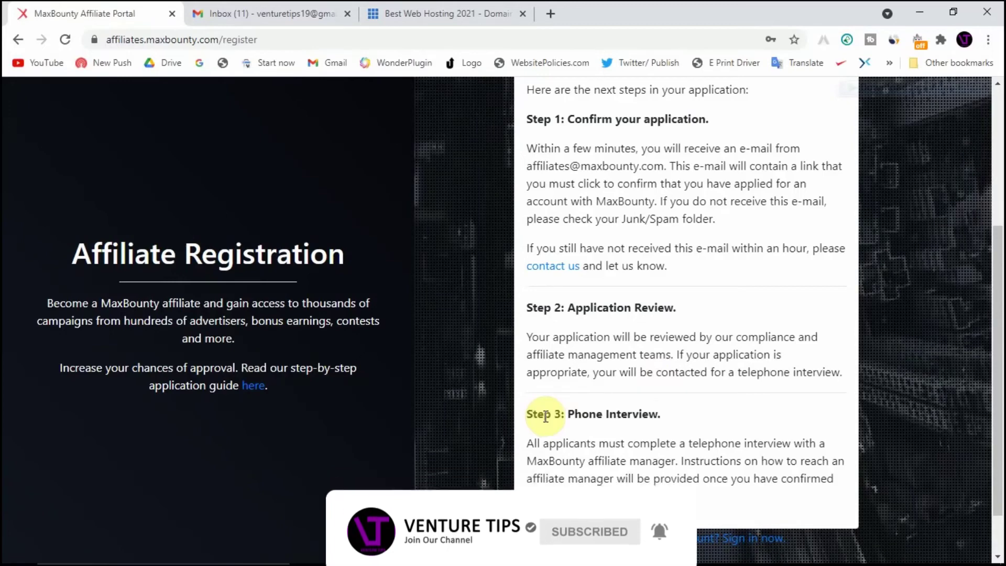
pyautogui.scroll(-1, 546, 417)
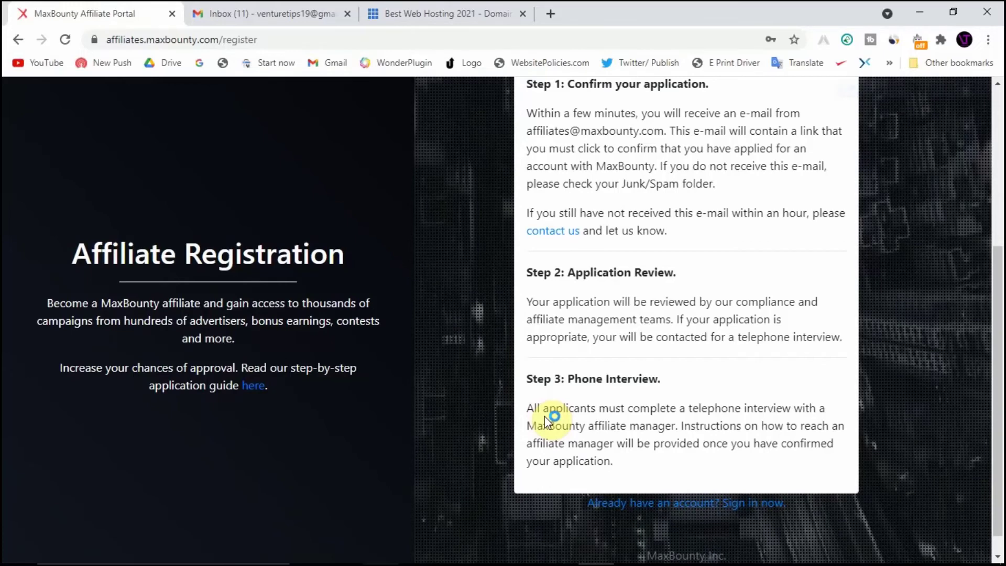
# Reload the Gmail inbox to look for the MaxBounty registration confirmation e-mail
pyautogui.click(316, 8)
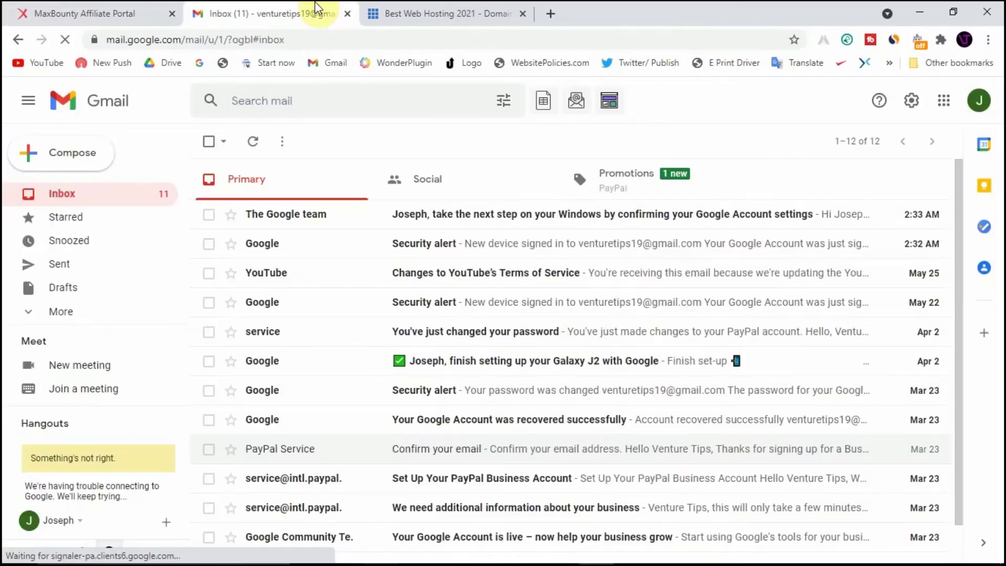
pyautogui.click(253, 142)
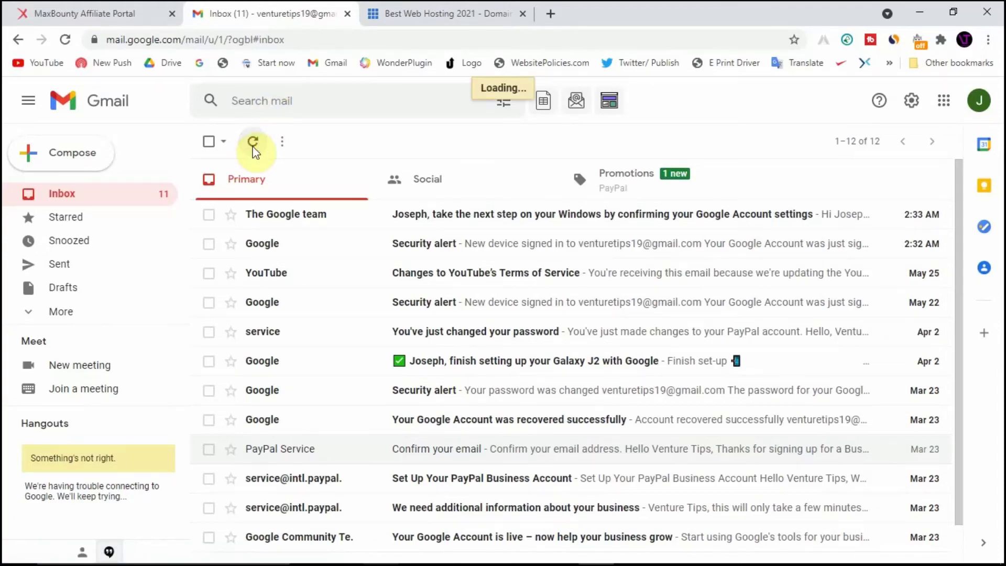